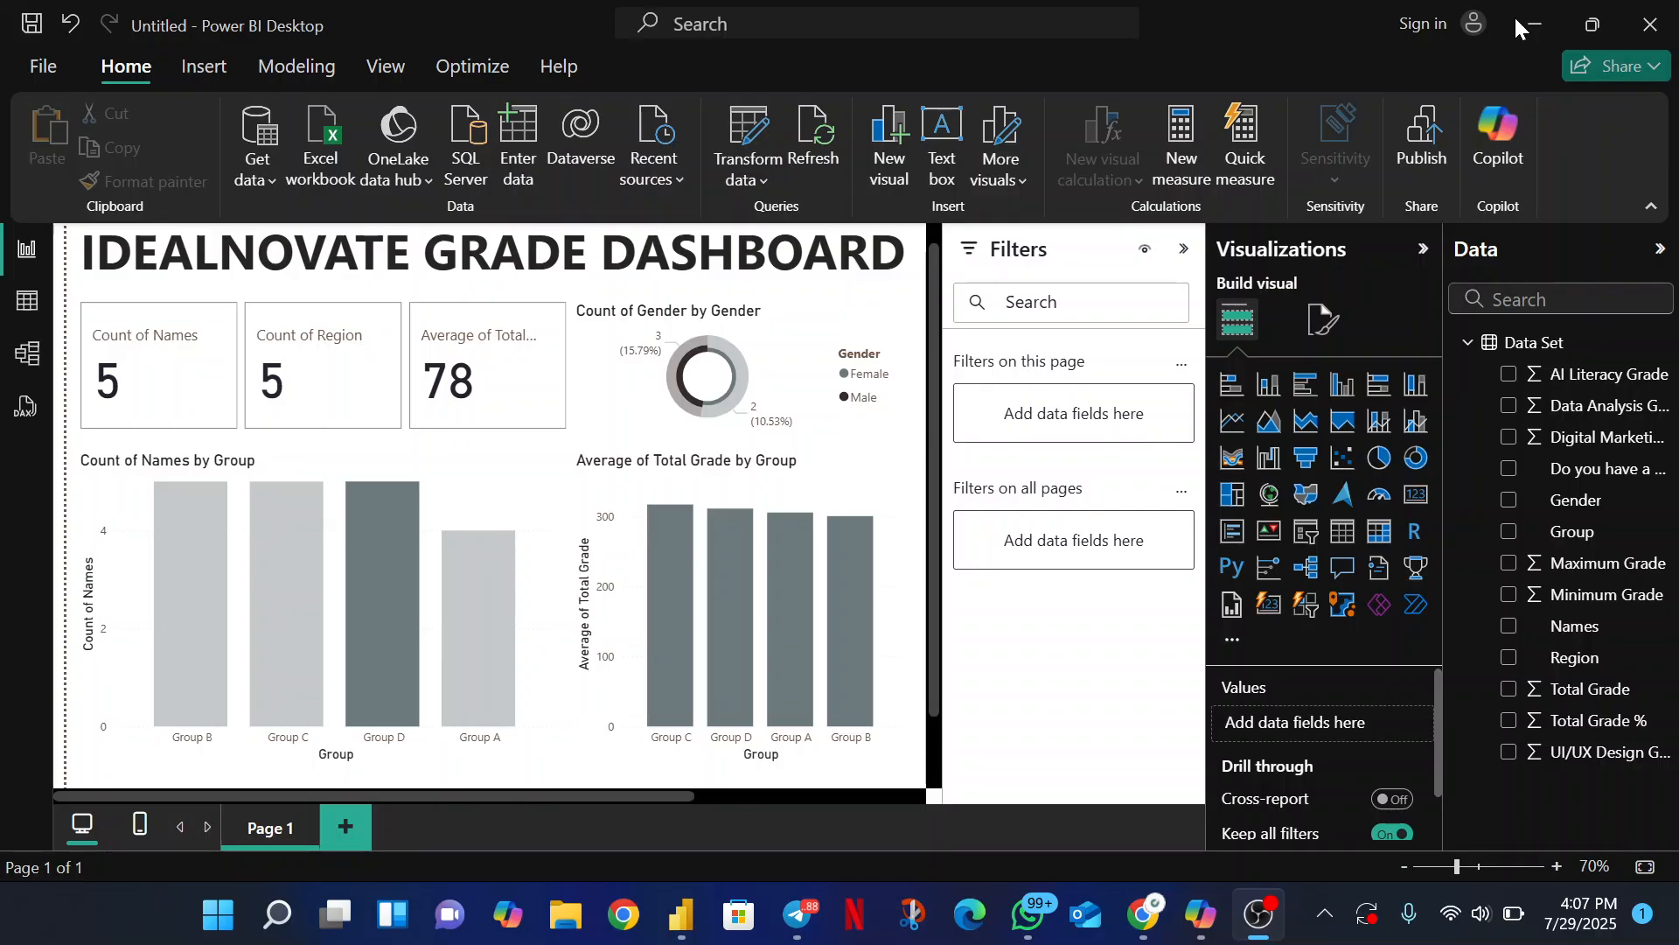
left_click(1515, 18)
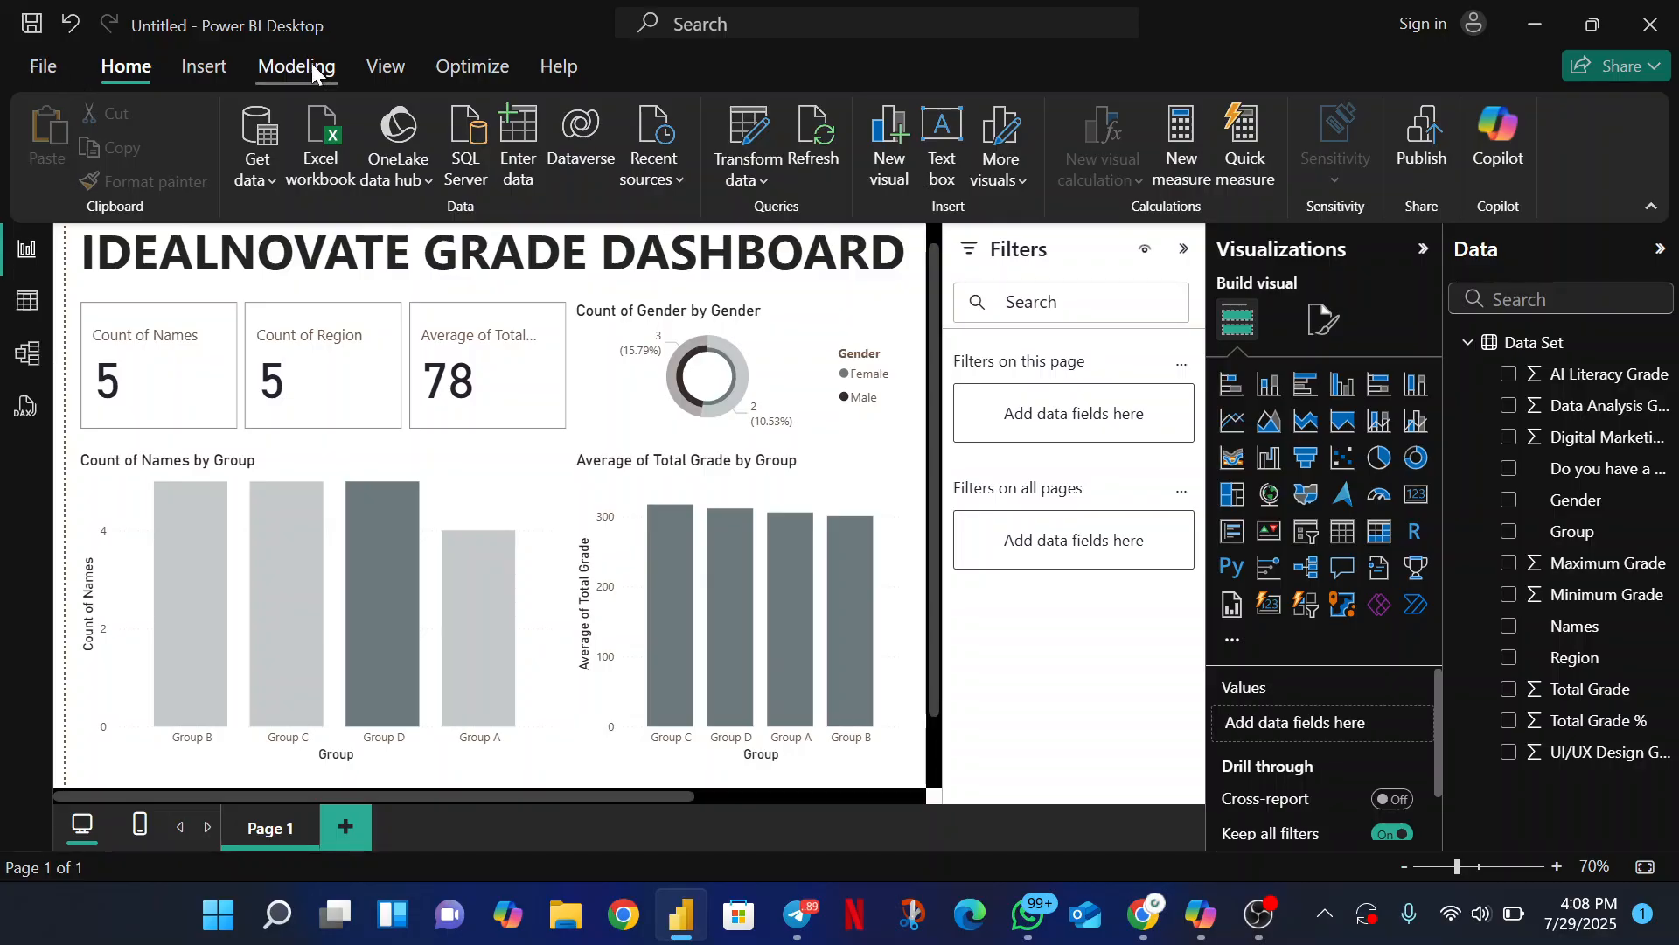
Try the Accessible Default, Accessible City park, Accessible Tidal and Innovate themes on the report
left_click(396, 71)
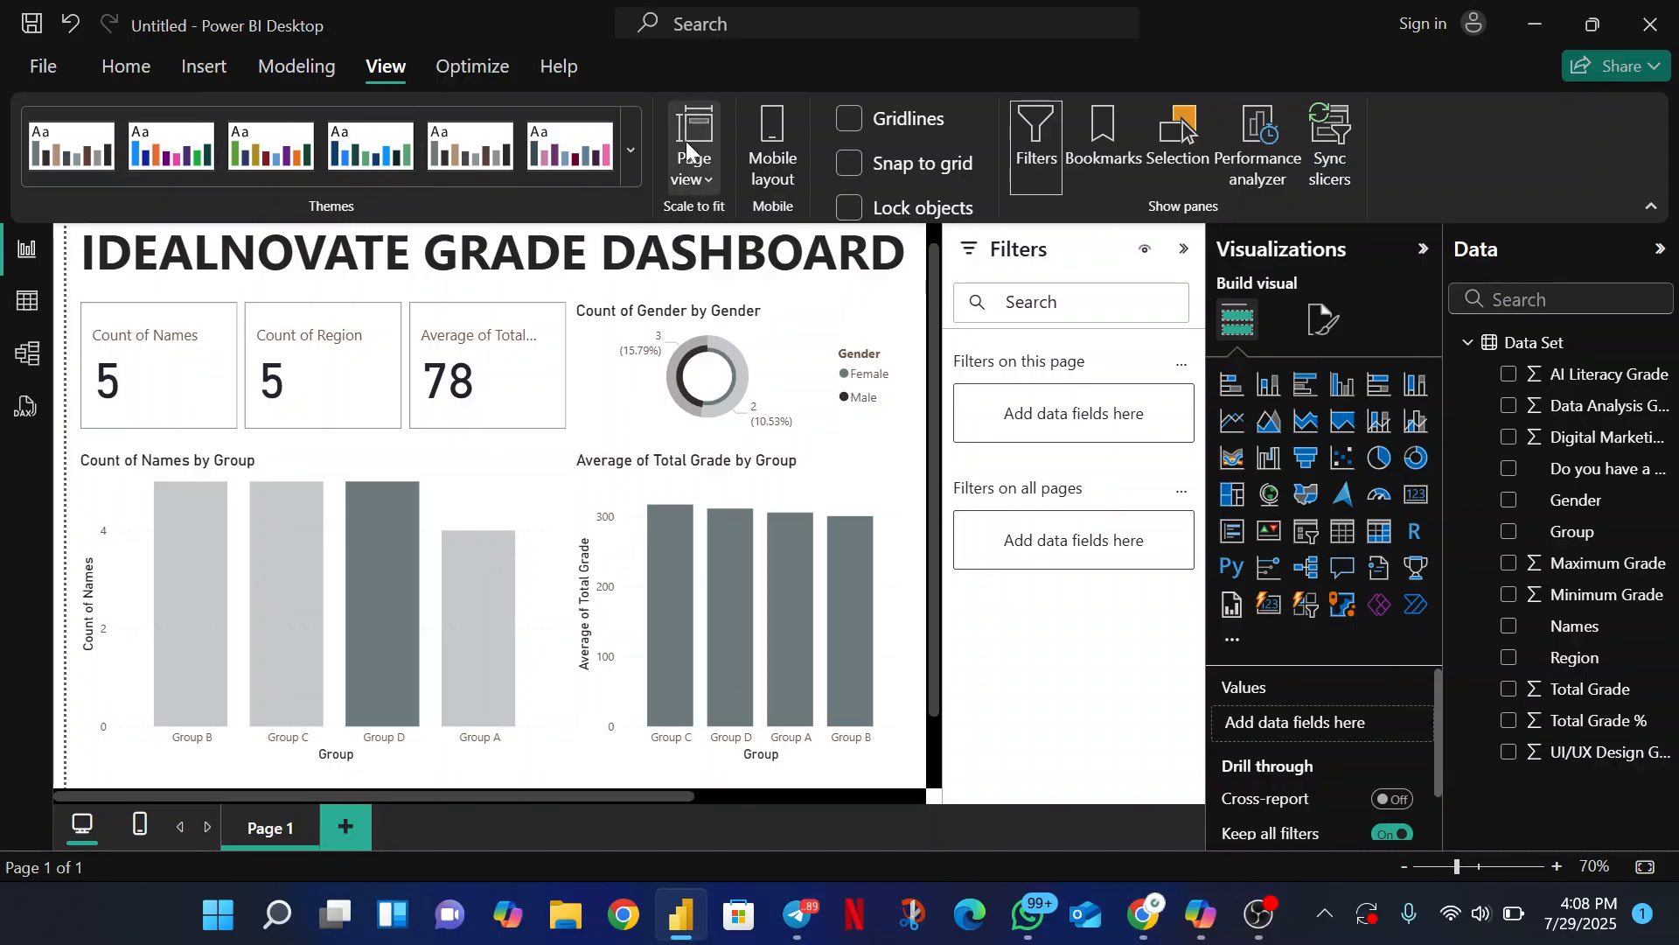
left_click(637, 152)
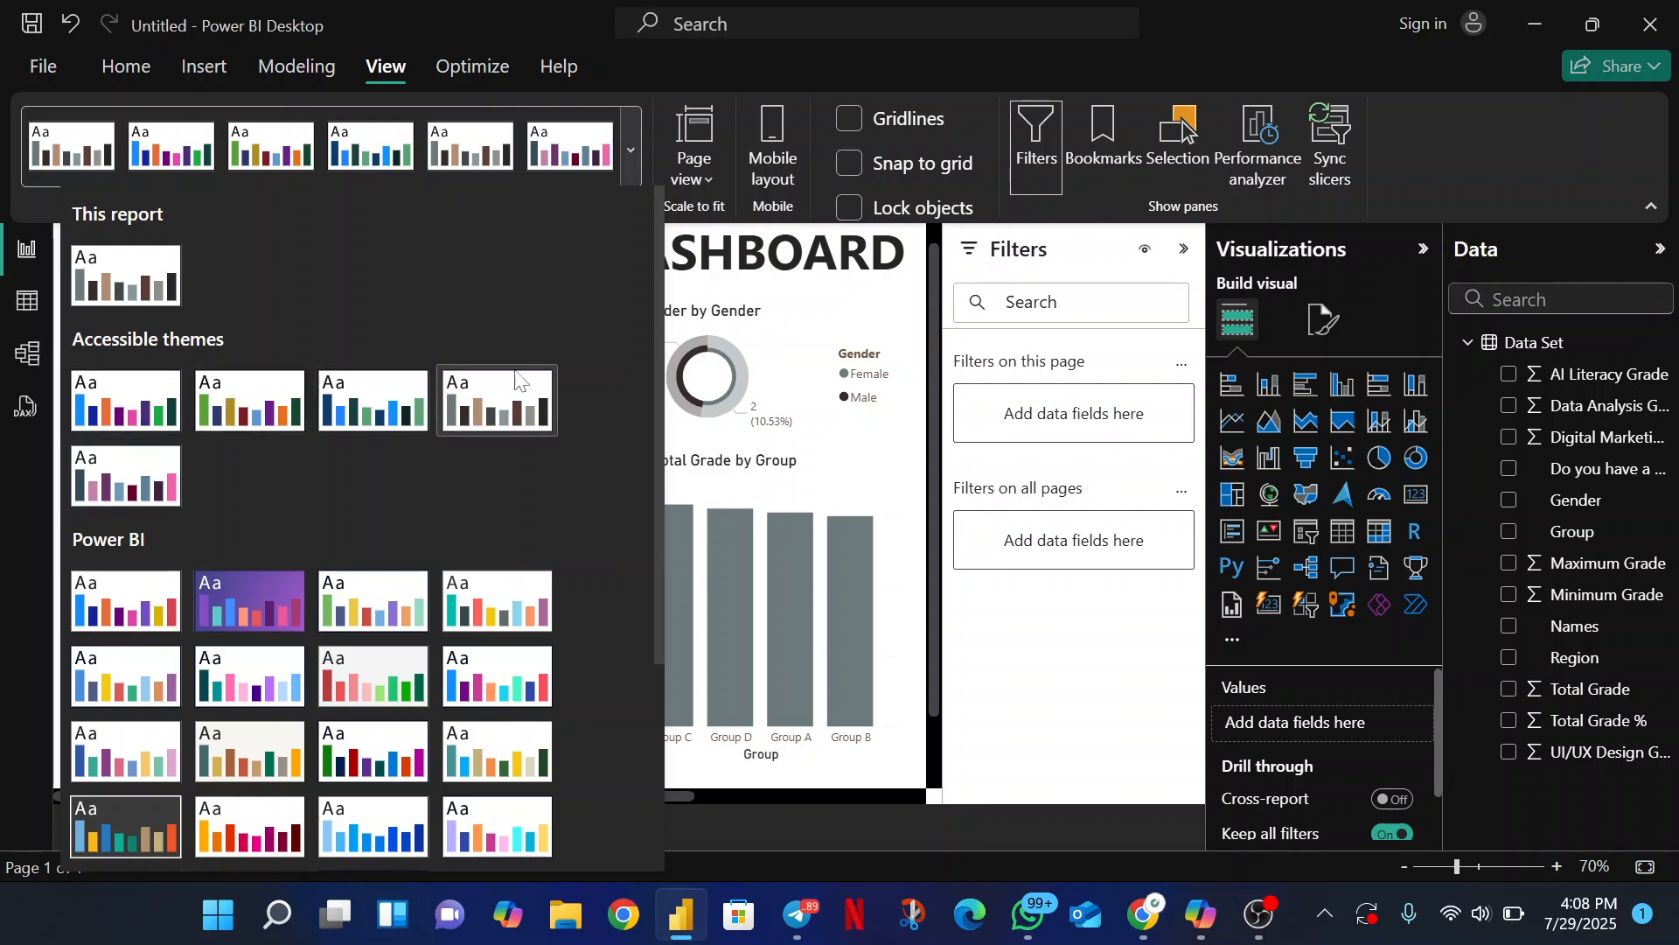
left_click(124, 398)
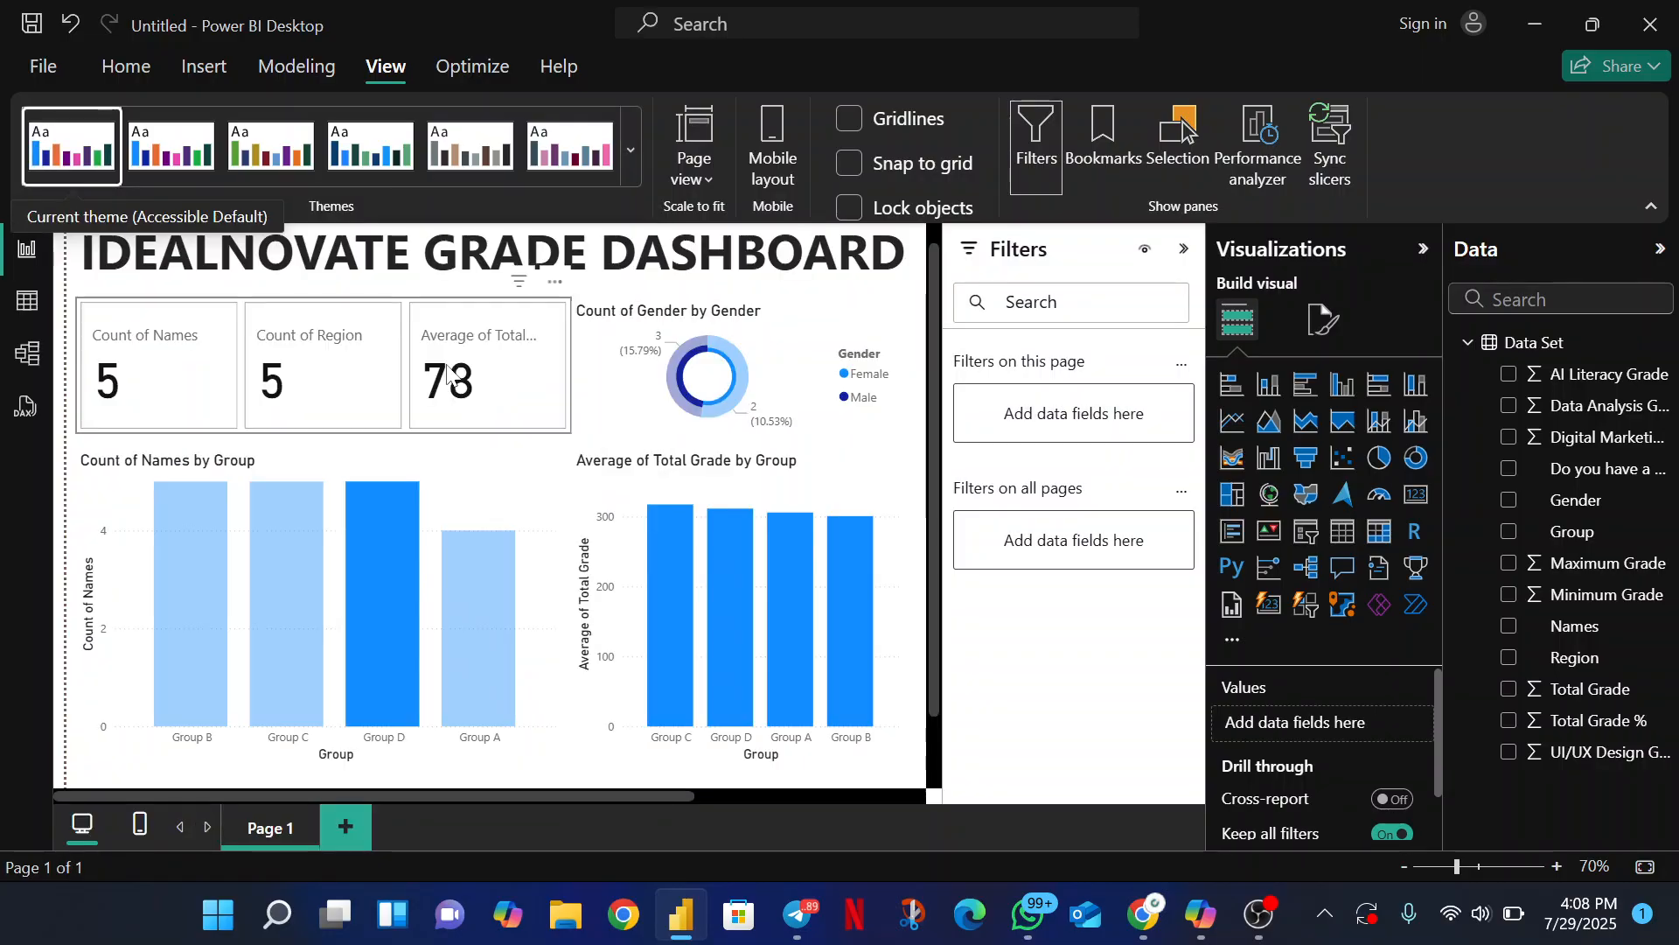
left_click(171, 145)
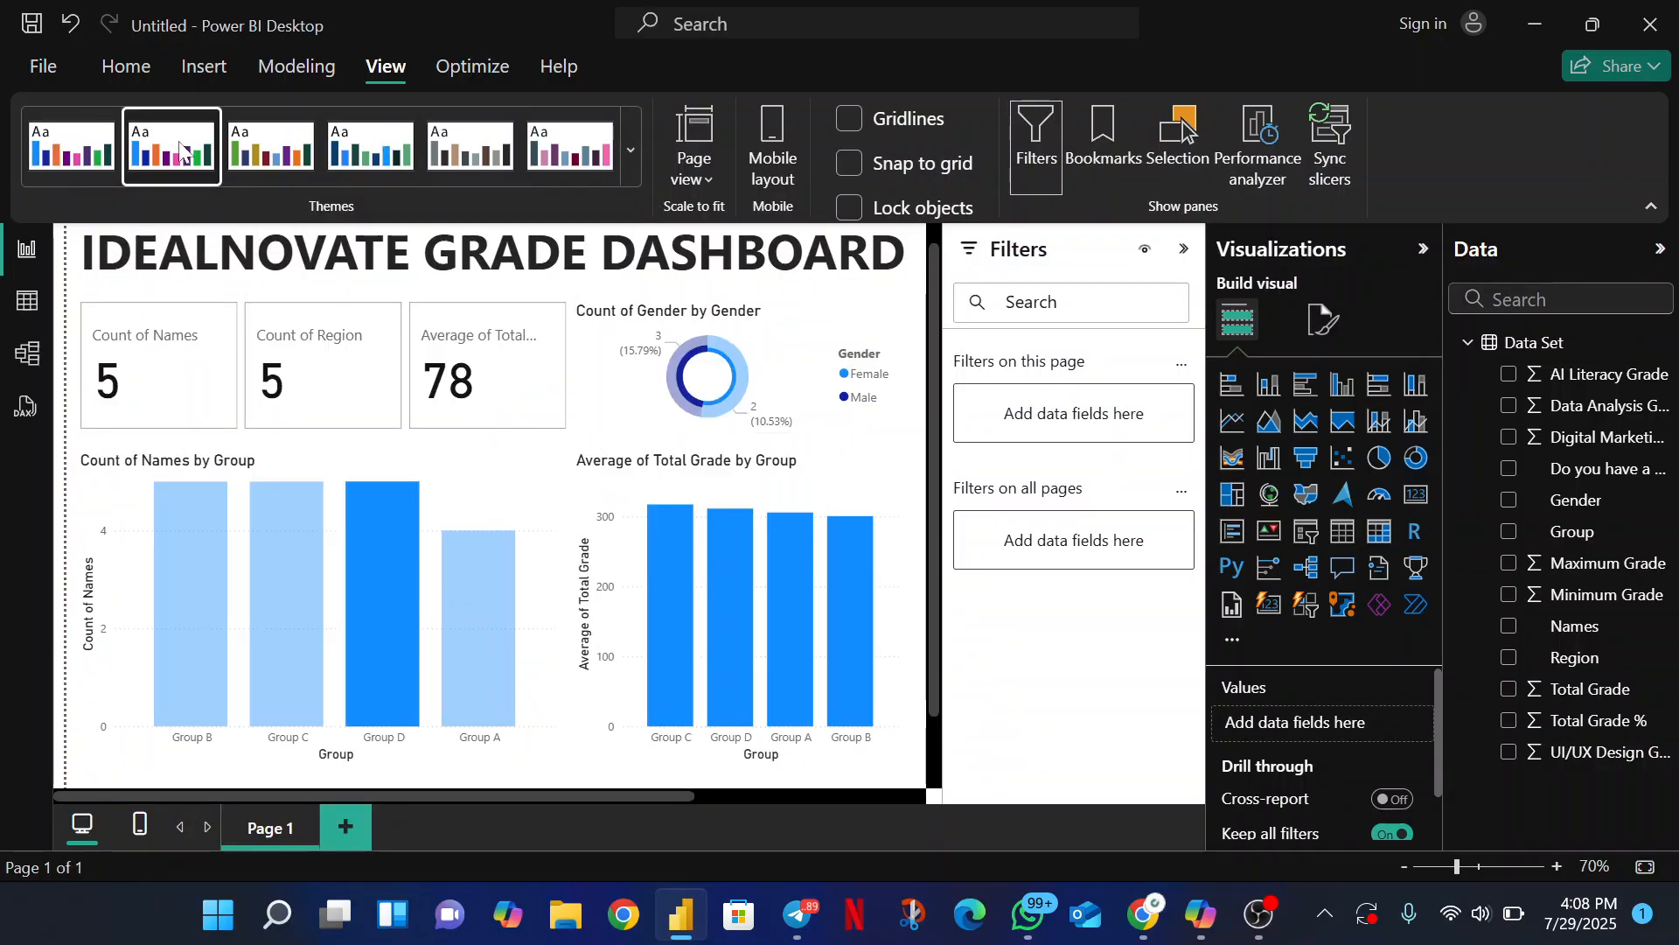
left_click(271, 149)
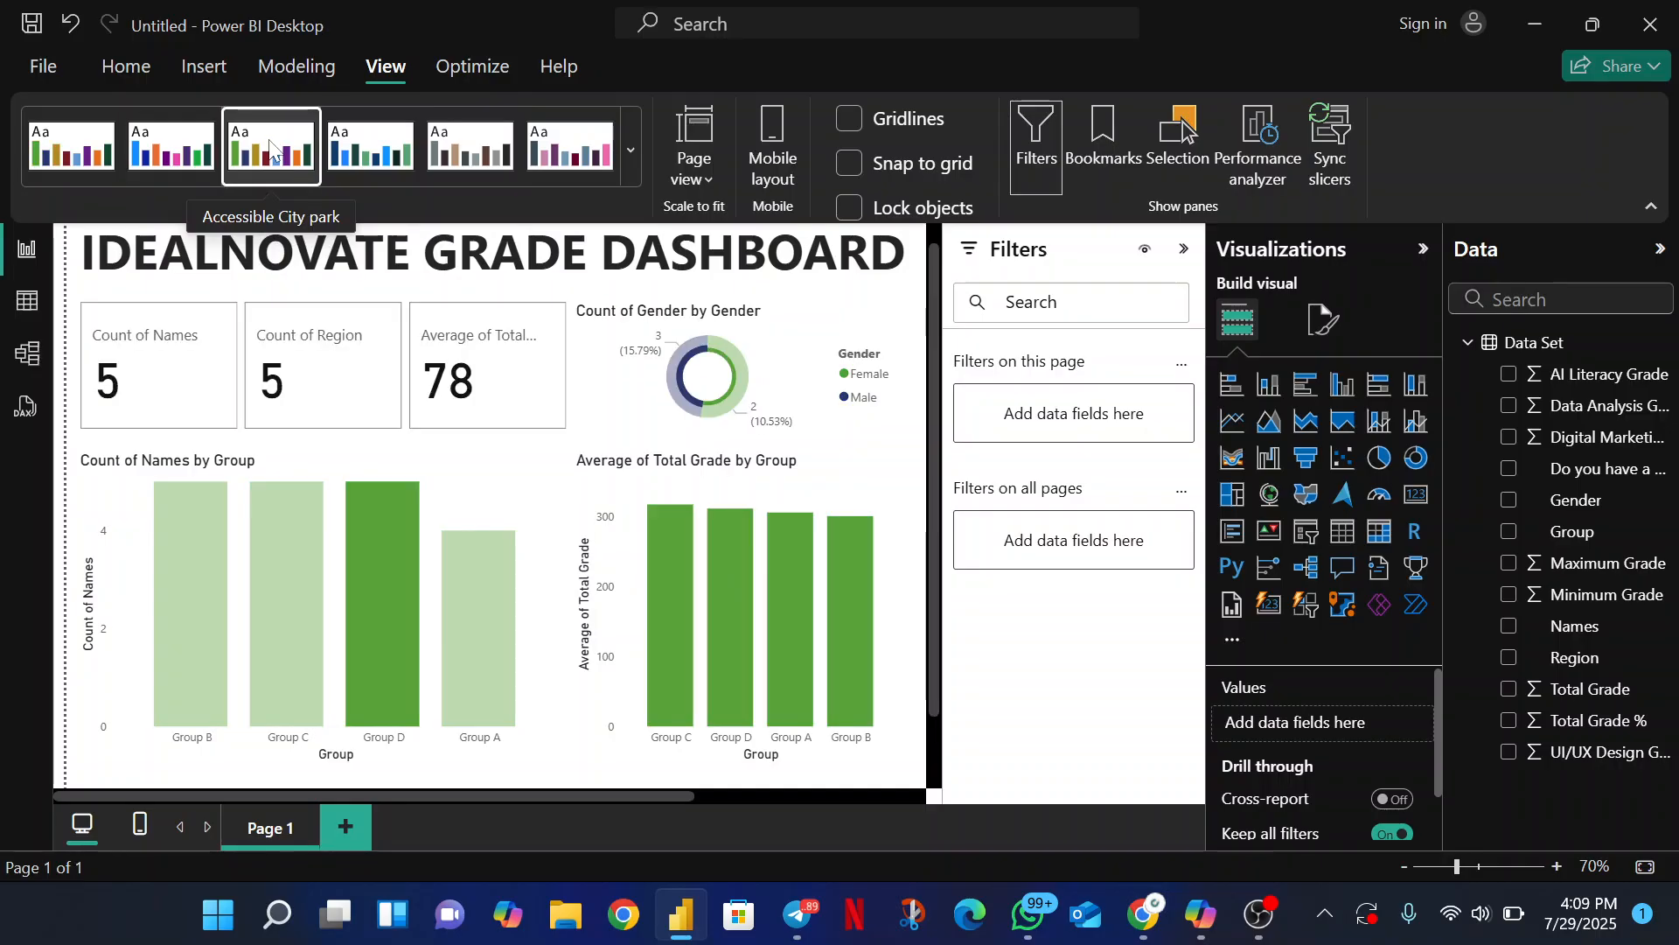
left_click(382, 154)
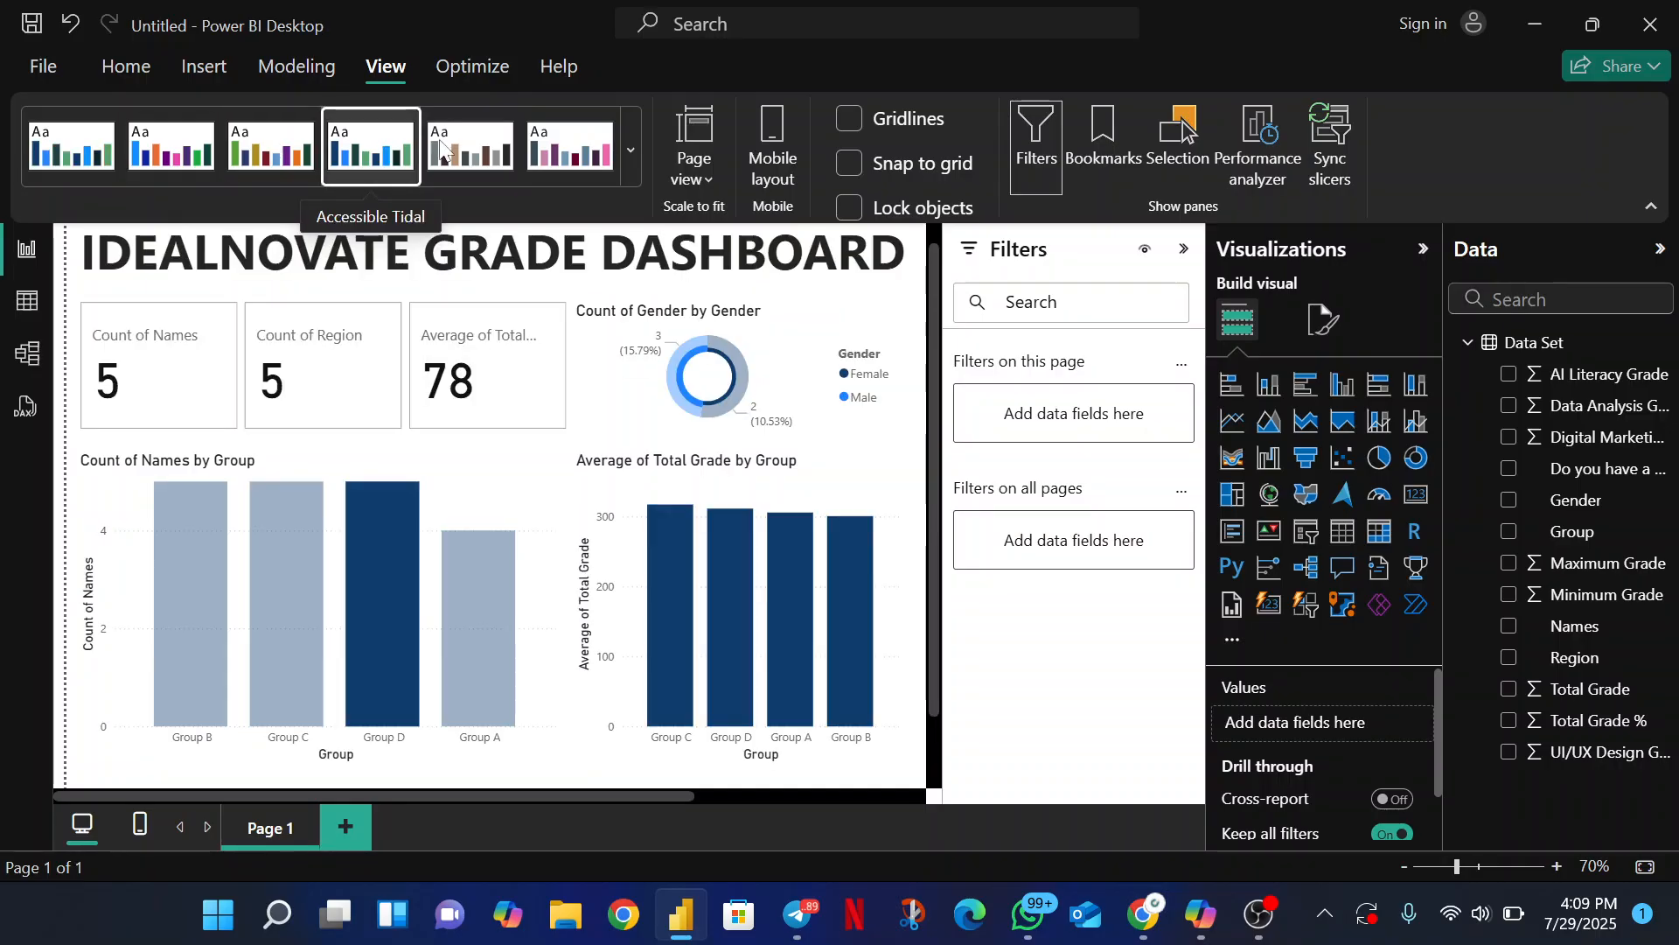
left_click(628, 154)
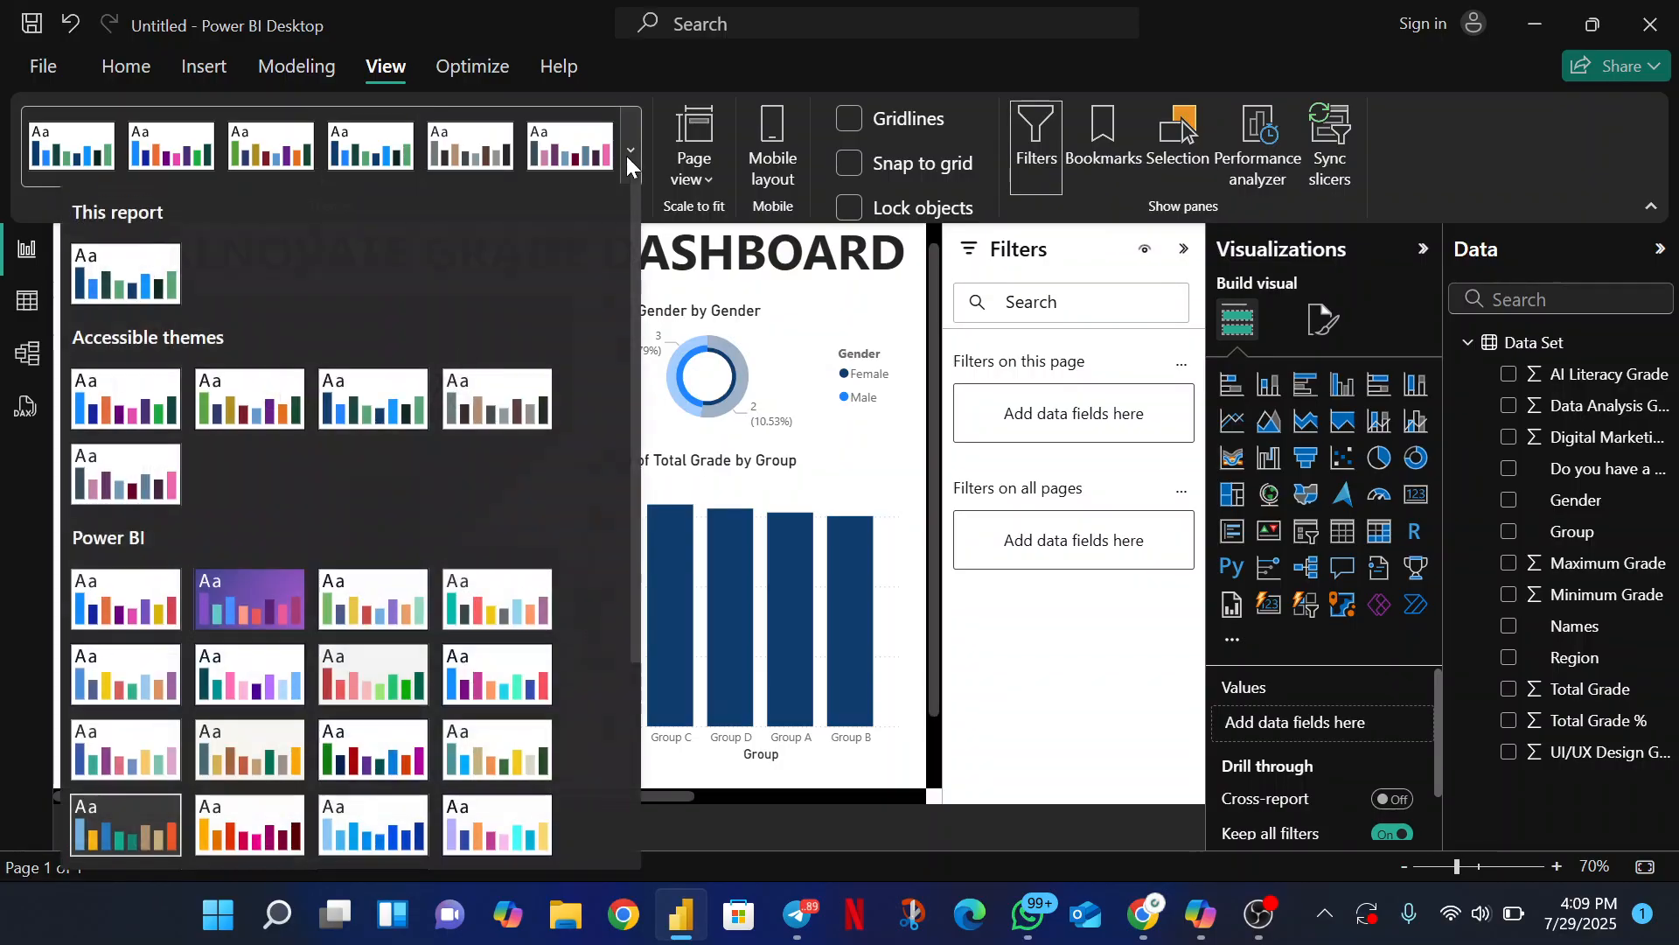
left_click(373, 596)
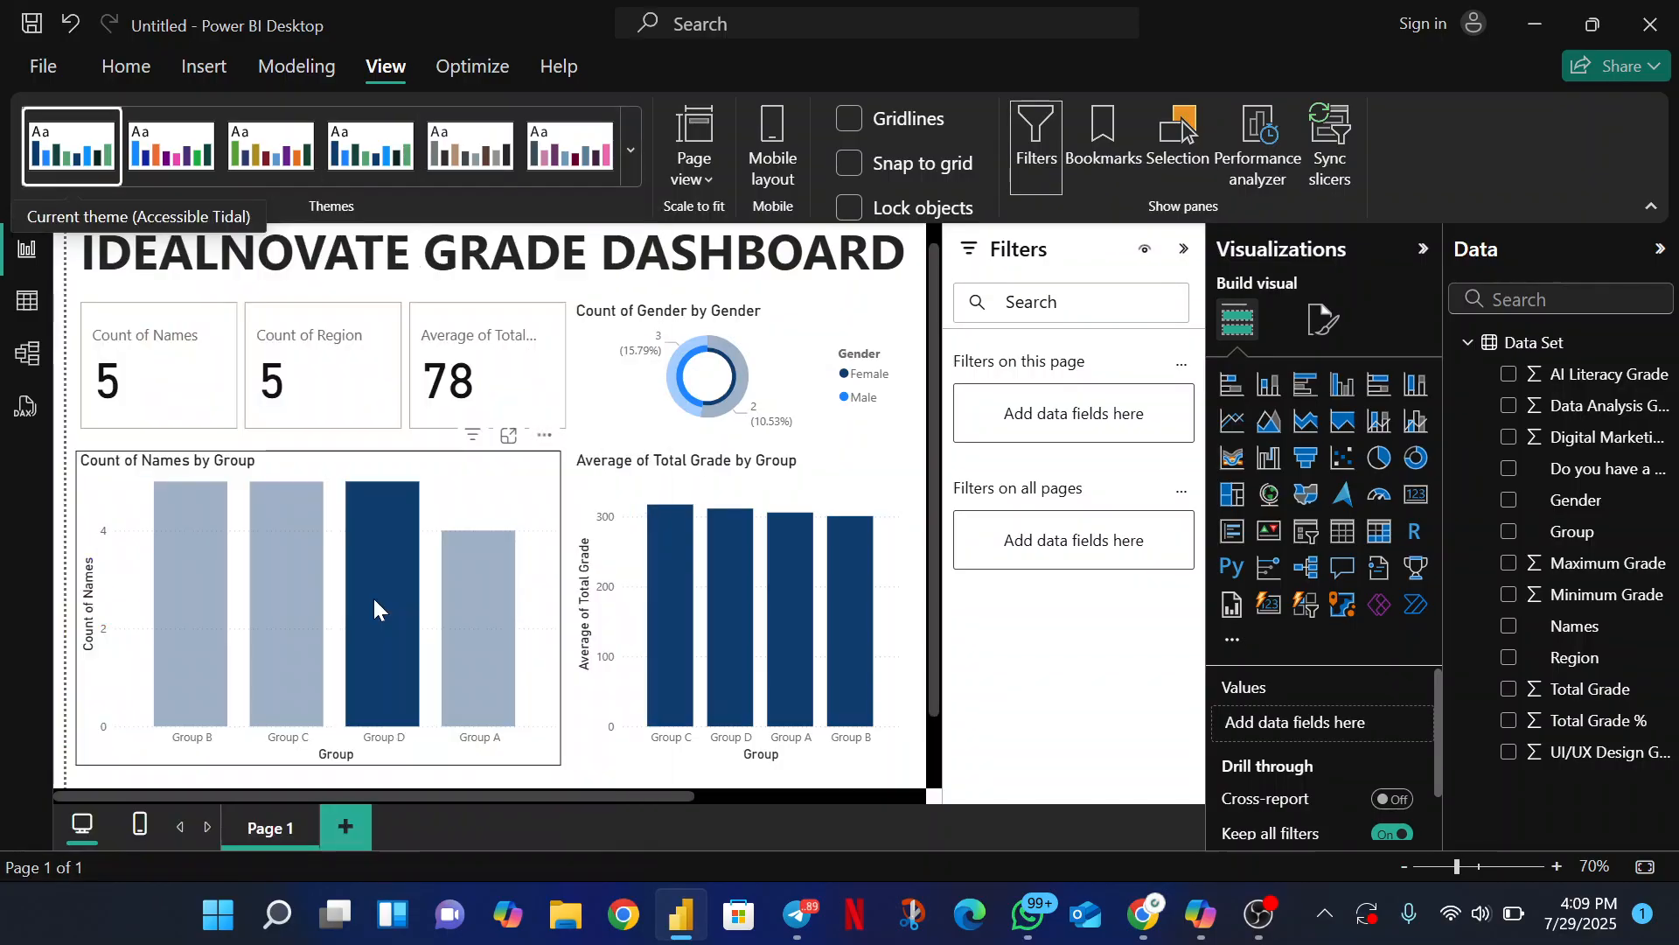
left_click(629, 151)
left_click(128, 820)
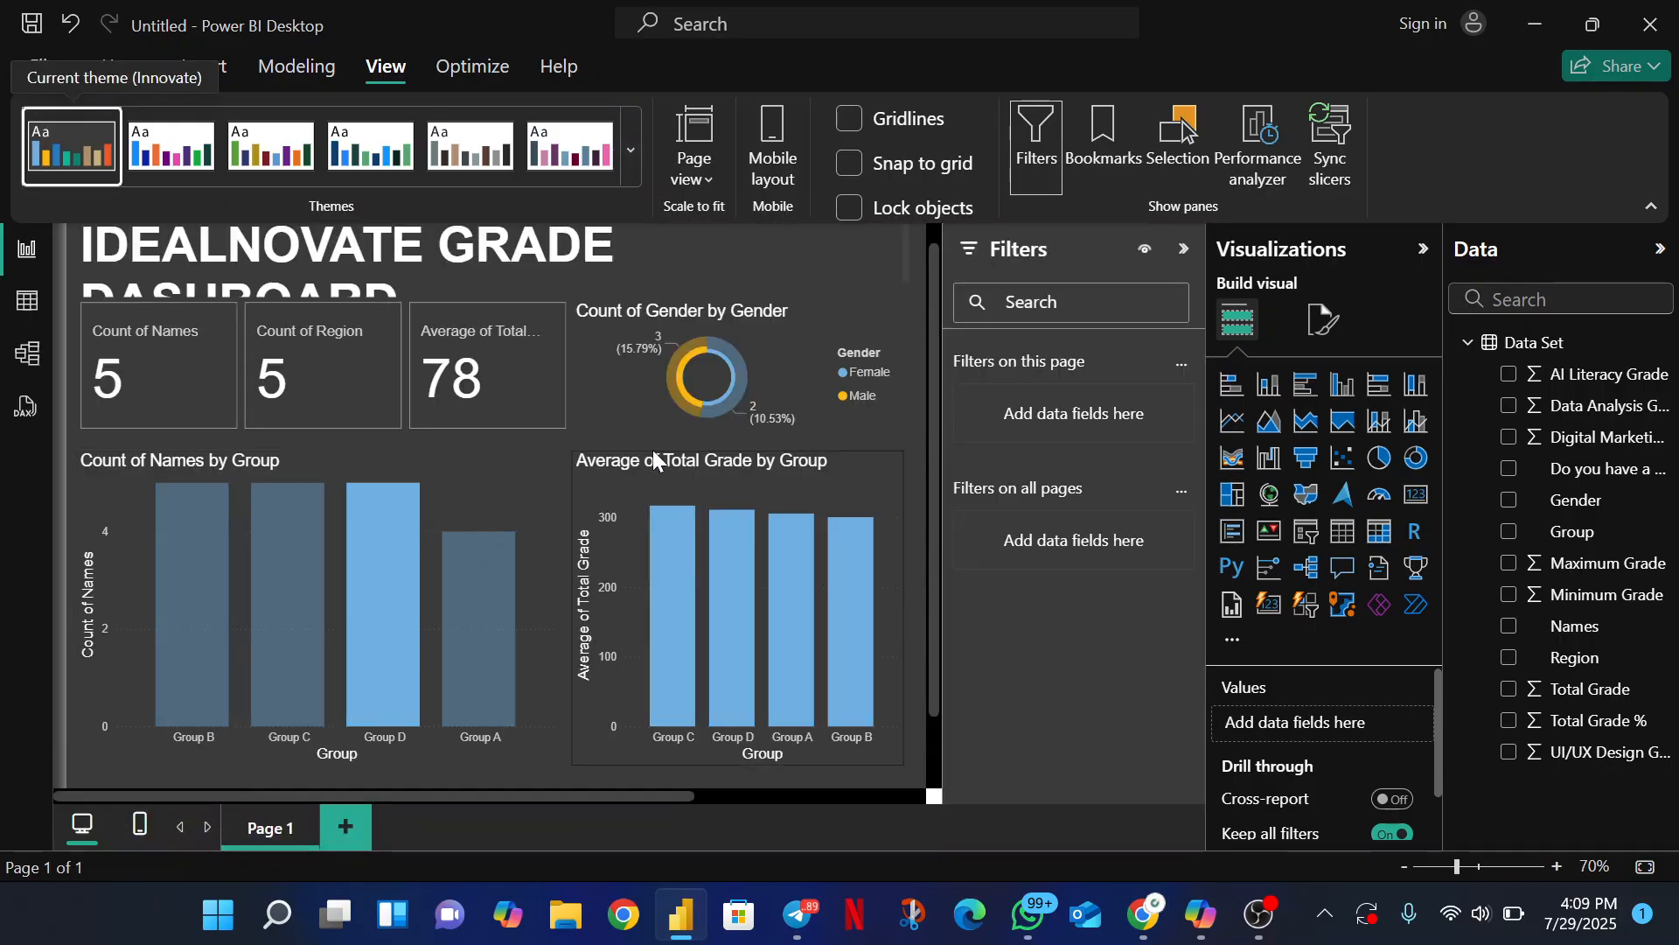
Apply the Accessible Neutral theme to the report
left_click(629, 151)
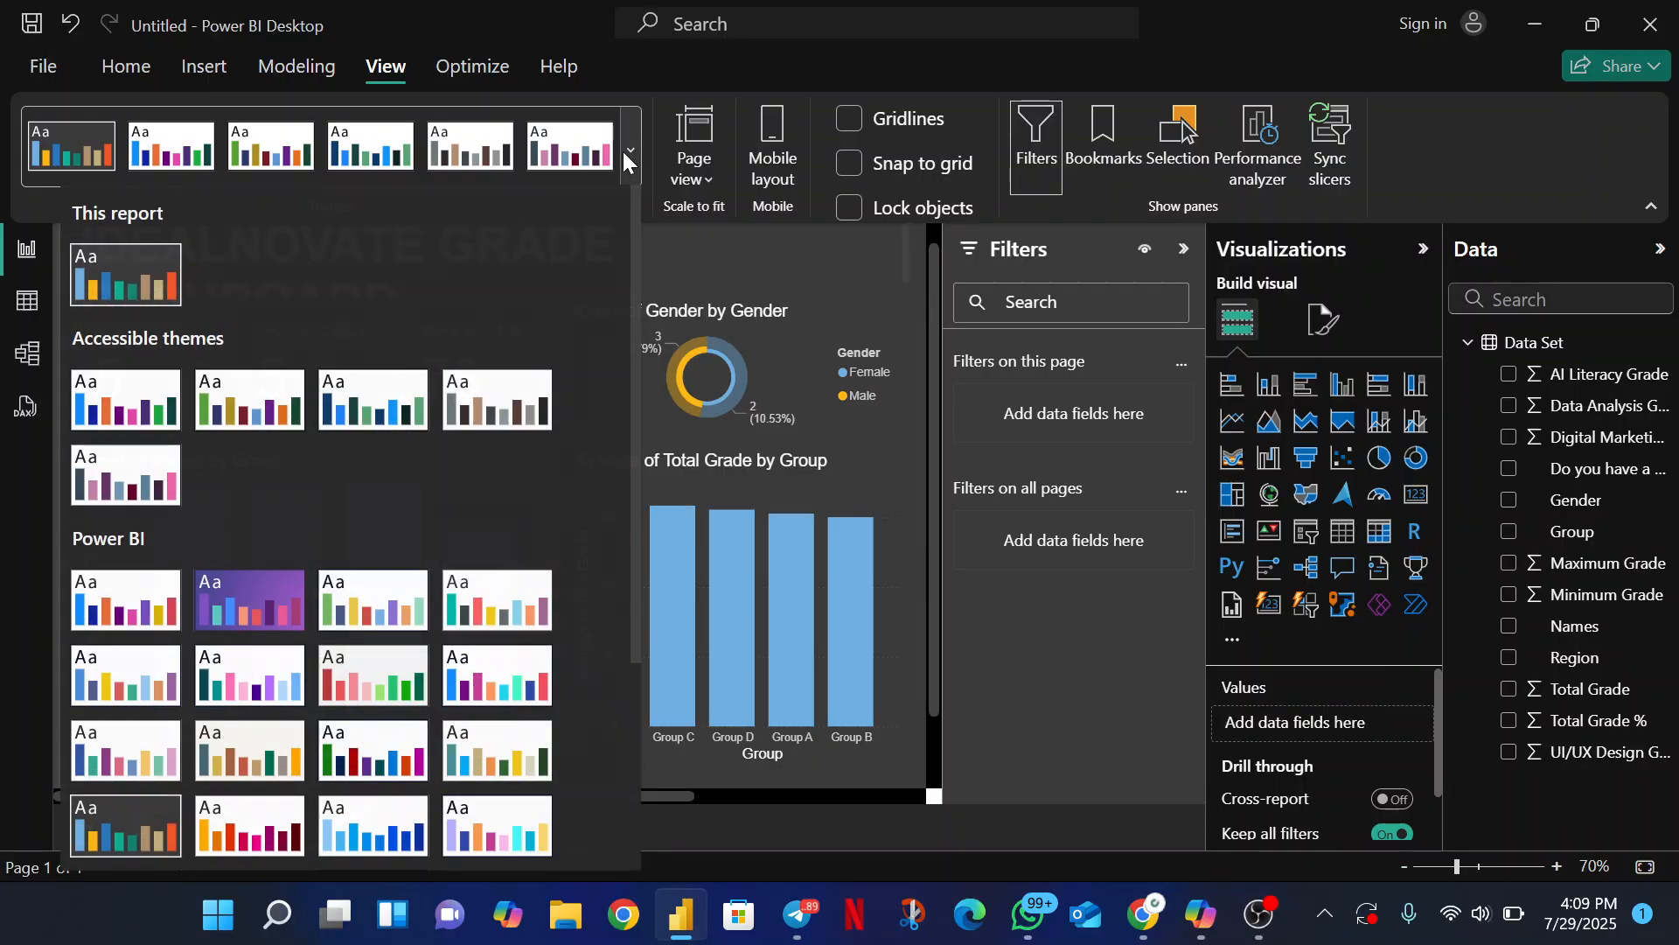
left_click(493, 398)
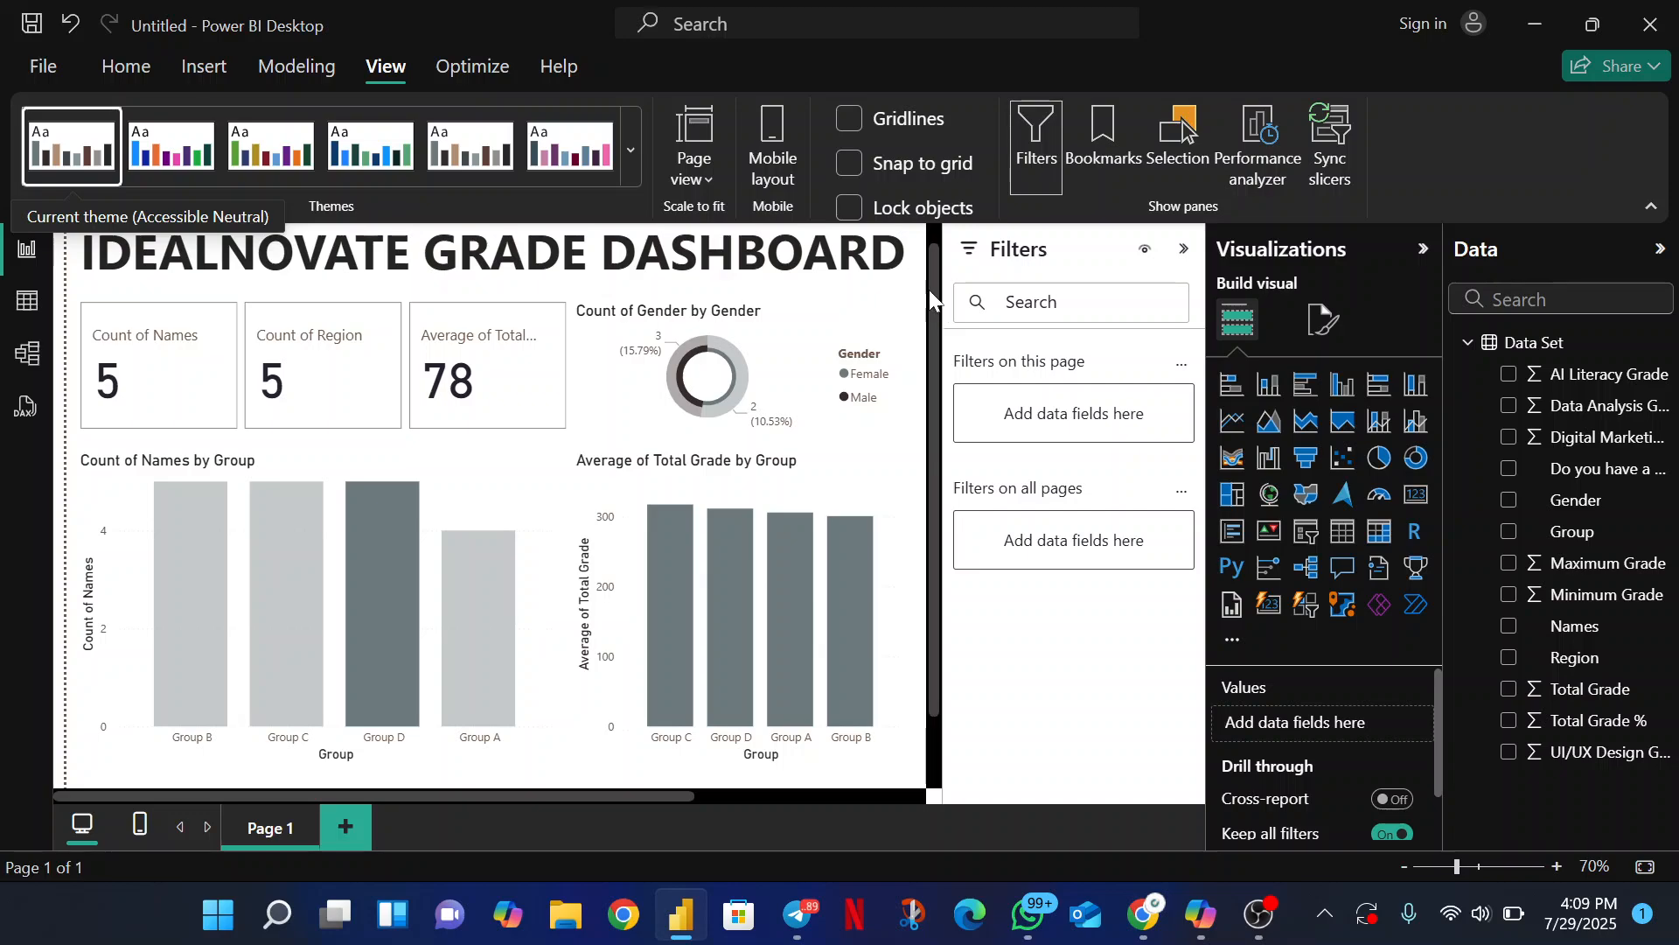
Turn on the visual border for the Count of Gender by Gender donut chart
scroll(931, 264, "up", 1)
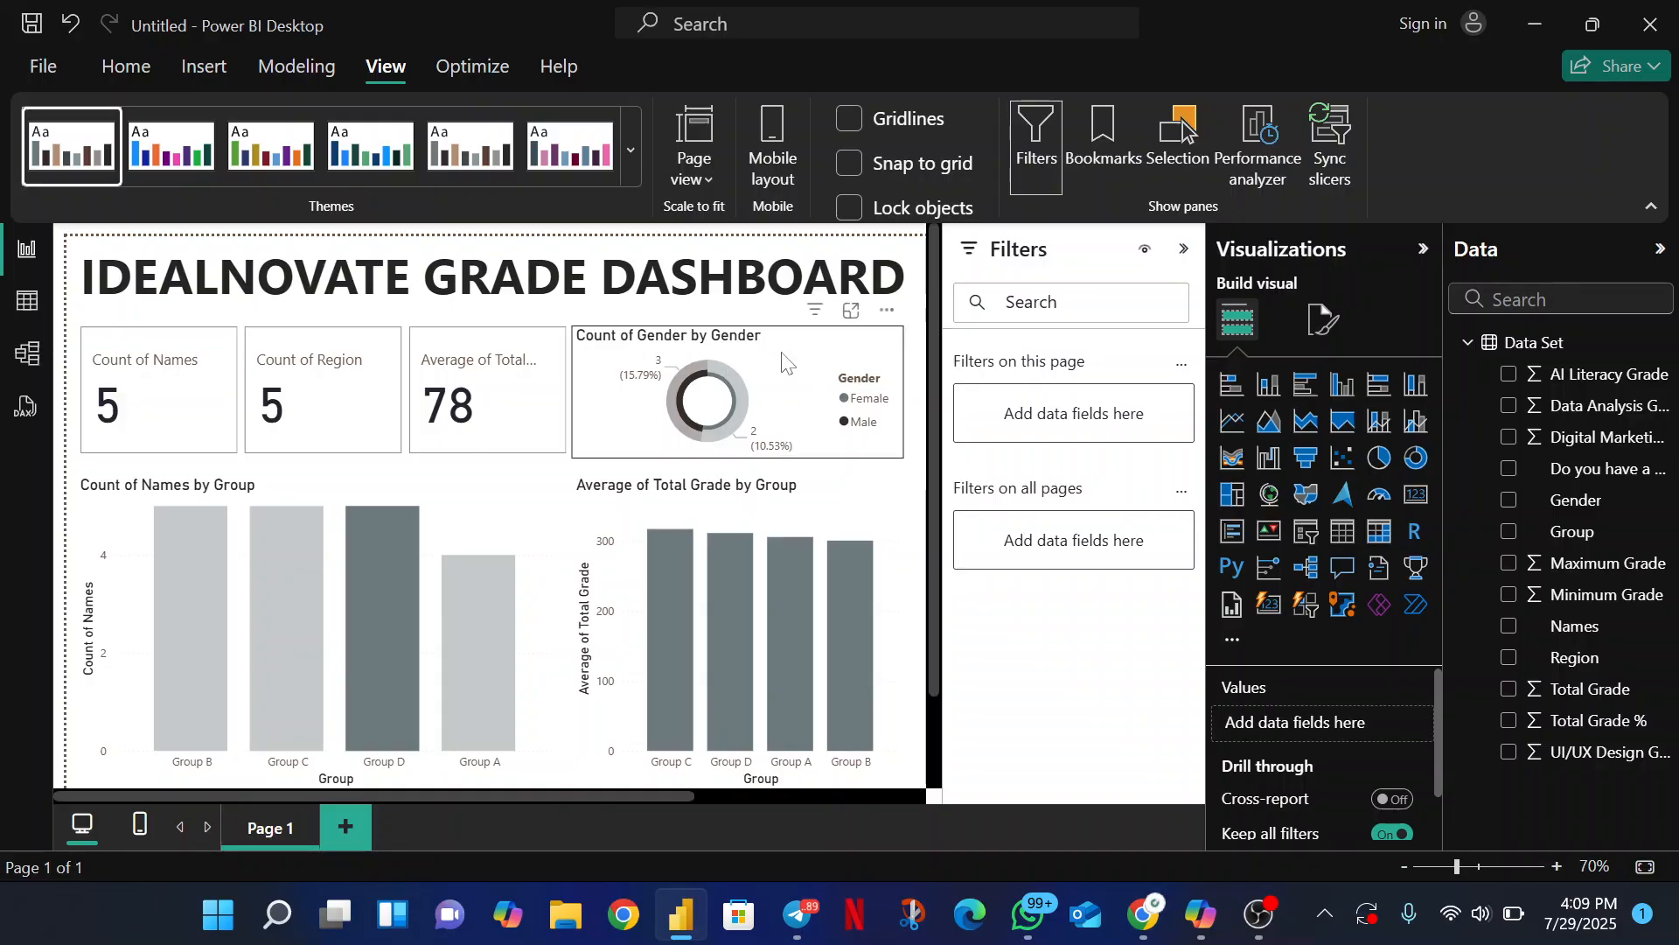
left_click(654, 390)
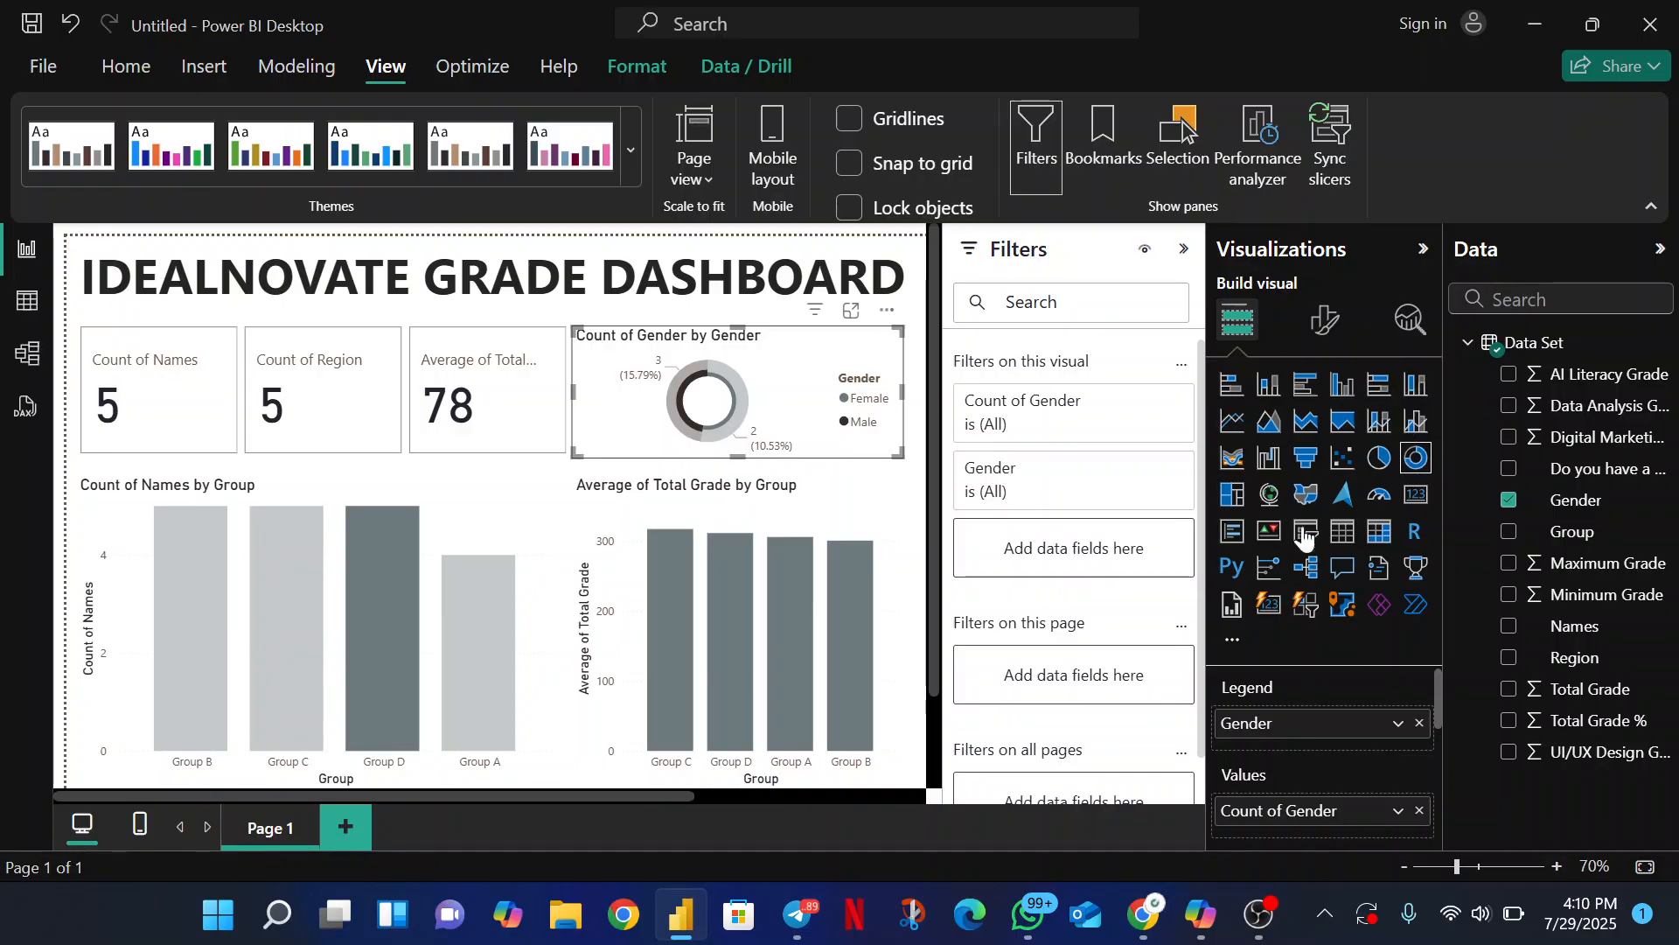
left_click(1322, 337)
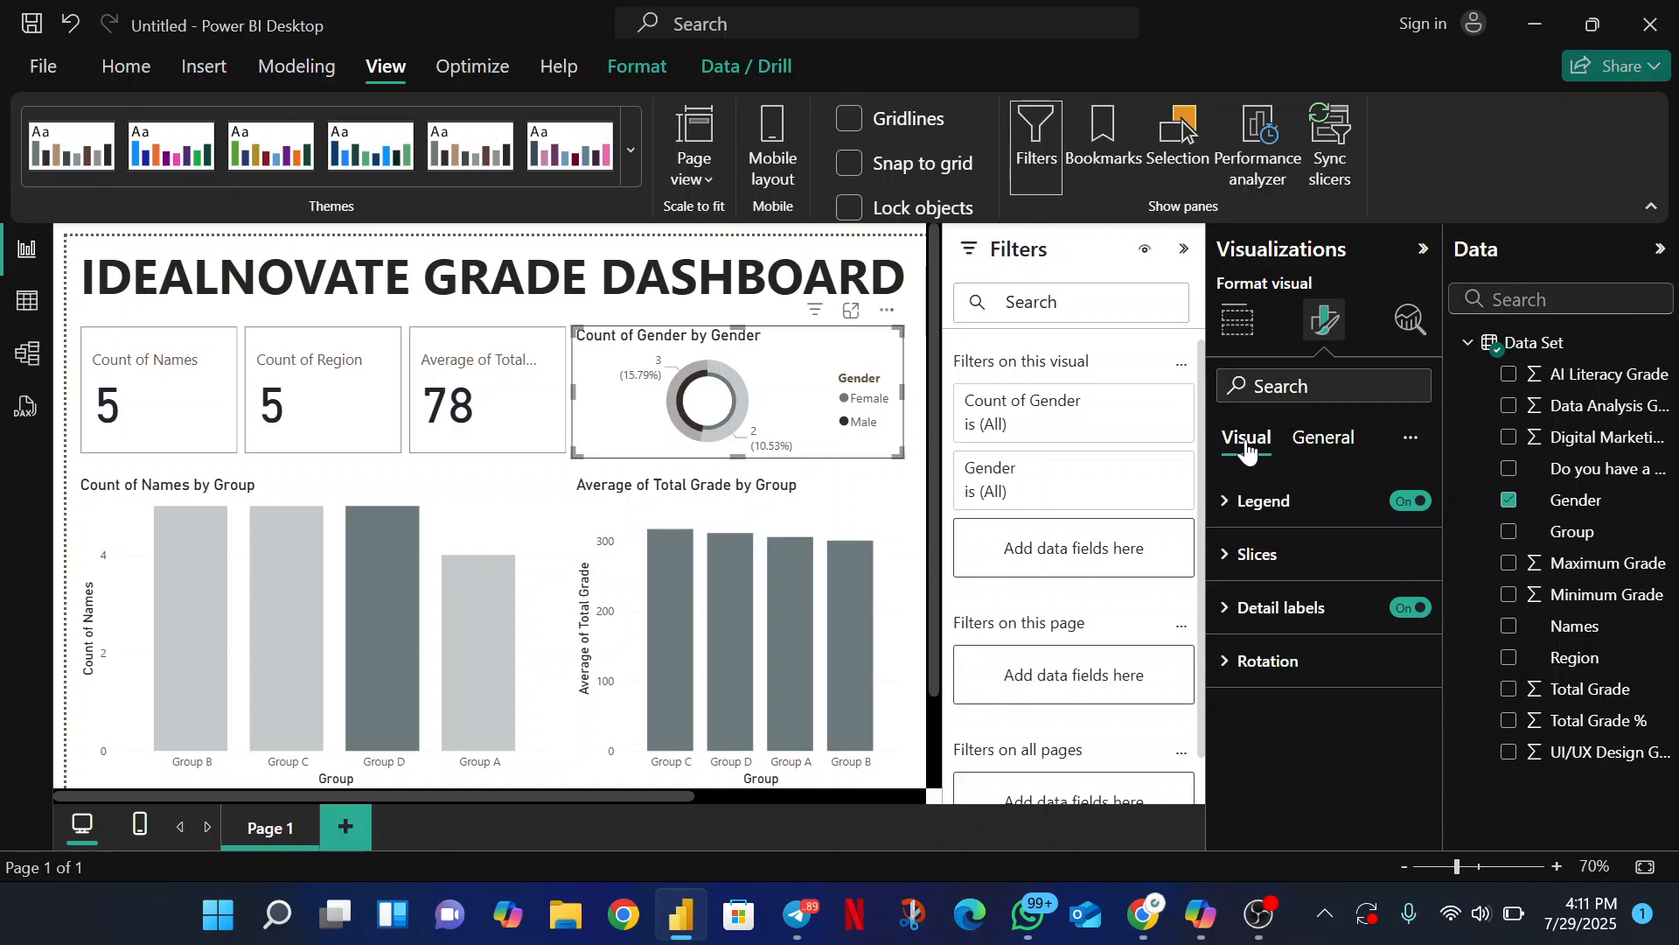
left_click(1336, 459)
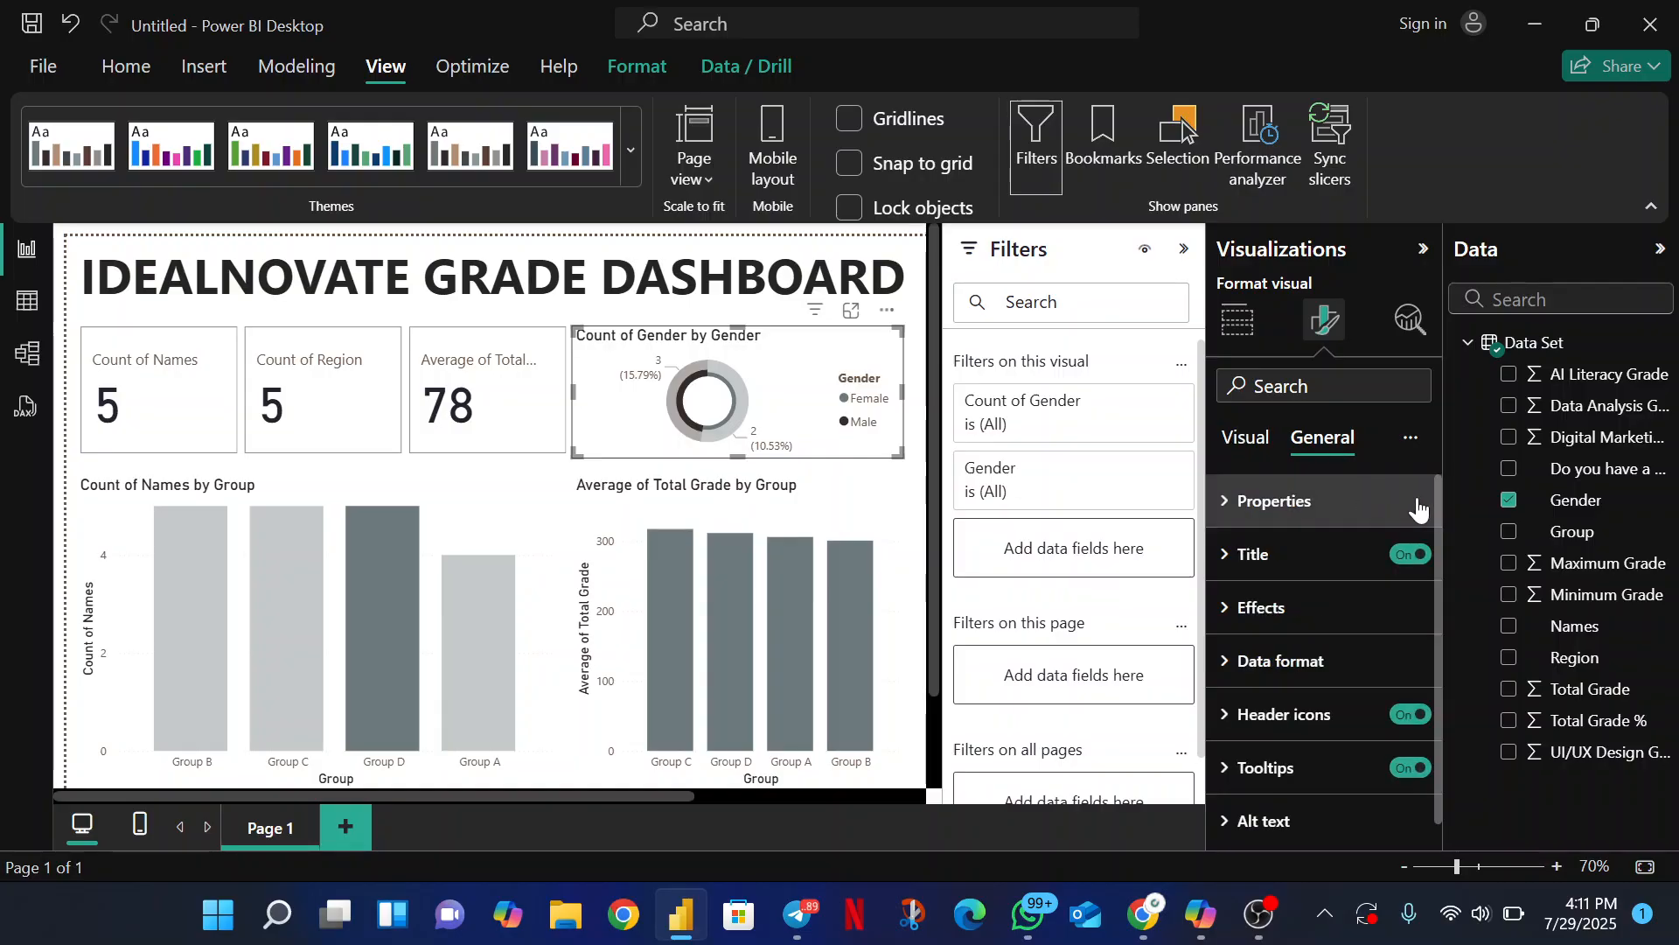
left_click_drag(1436, 495, 1435, 531)
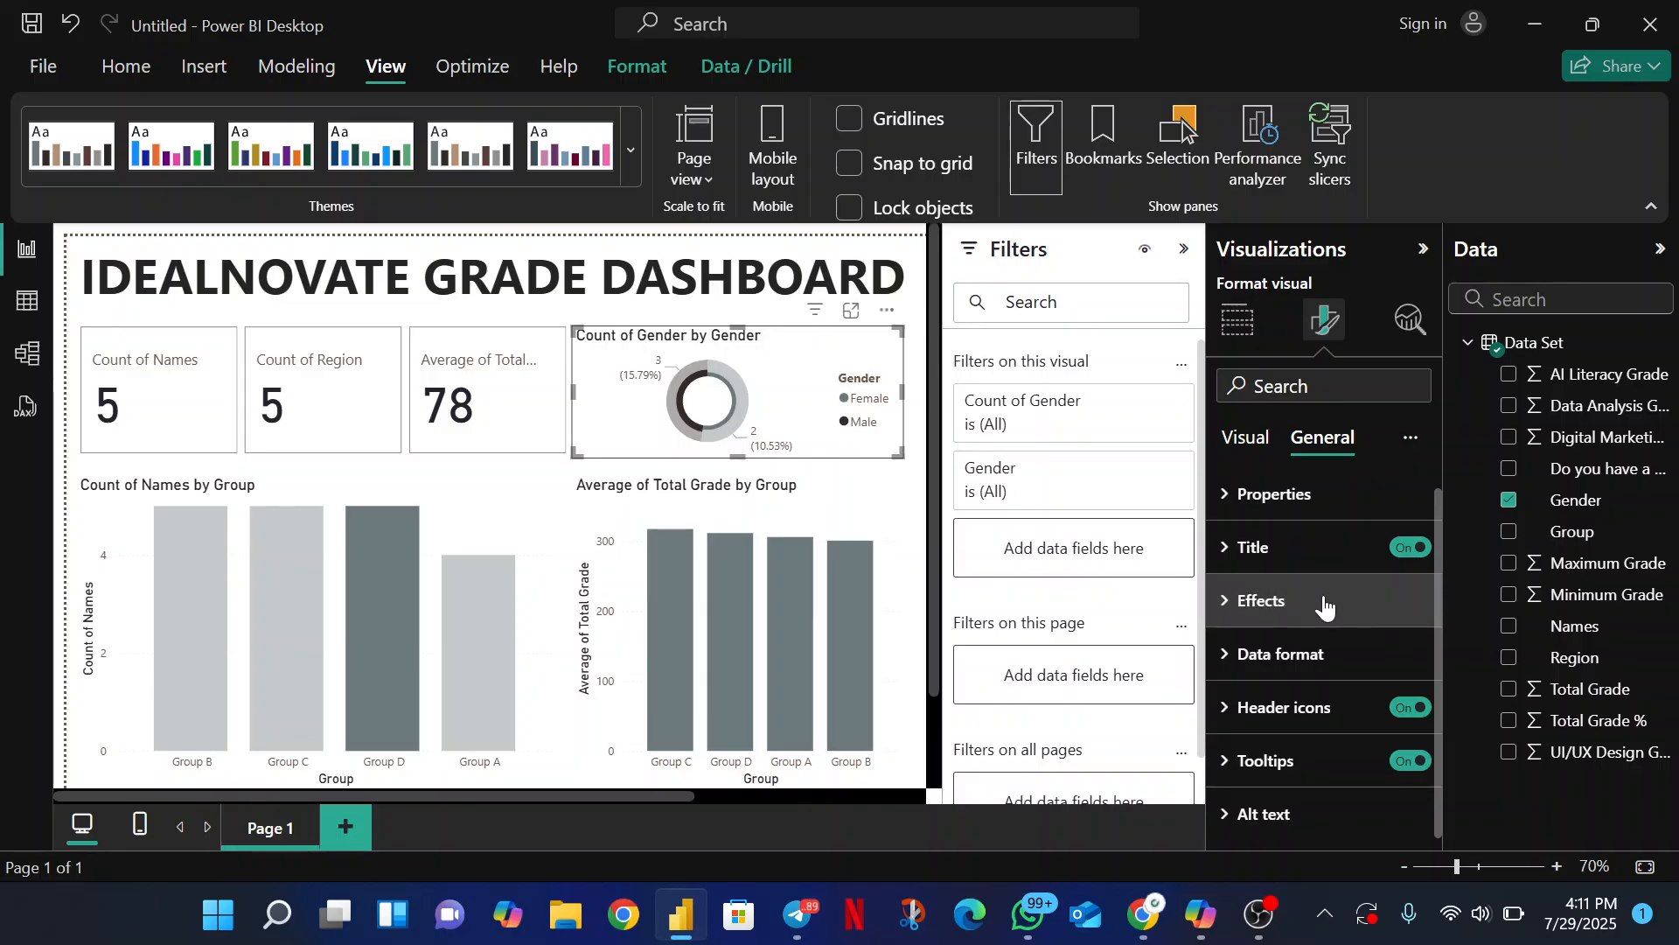
left_click(1230, 604)
left_click_drag(1435, 623, 1438, 700)
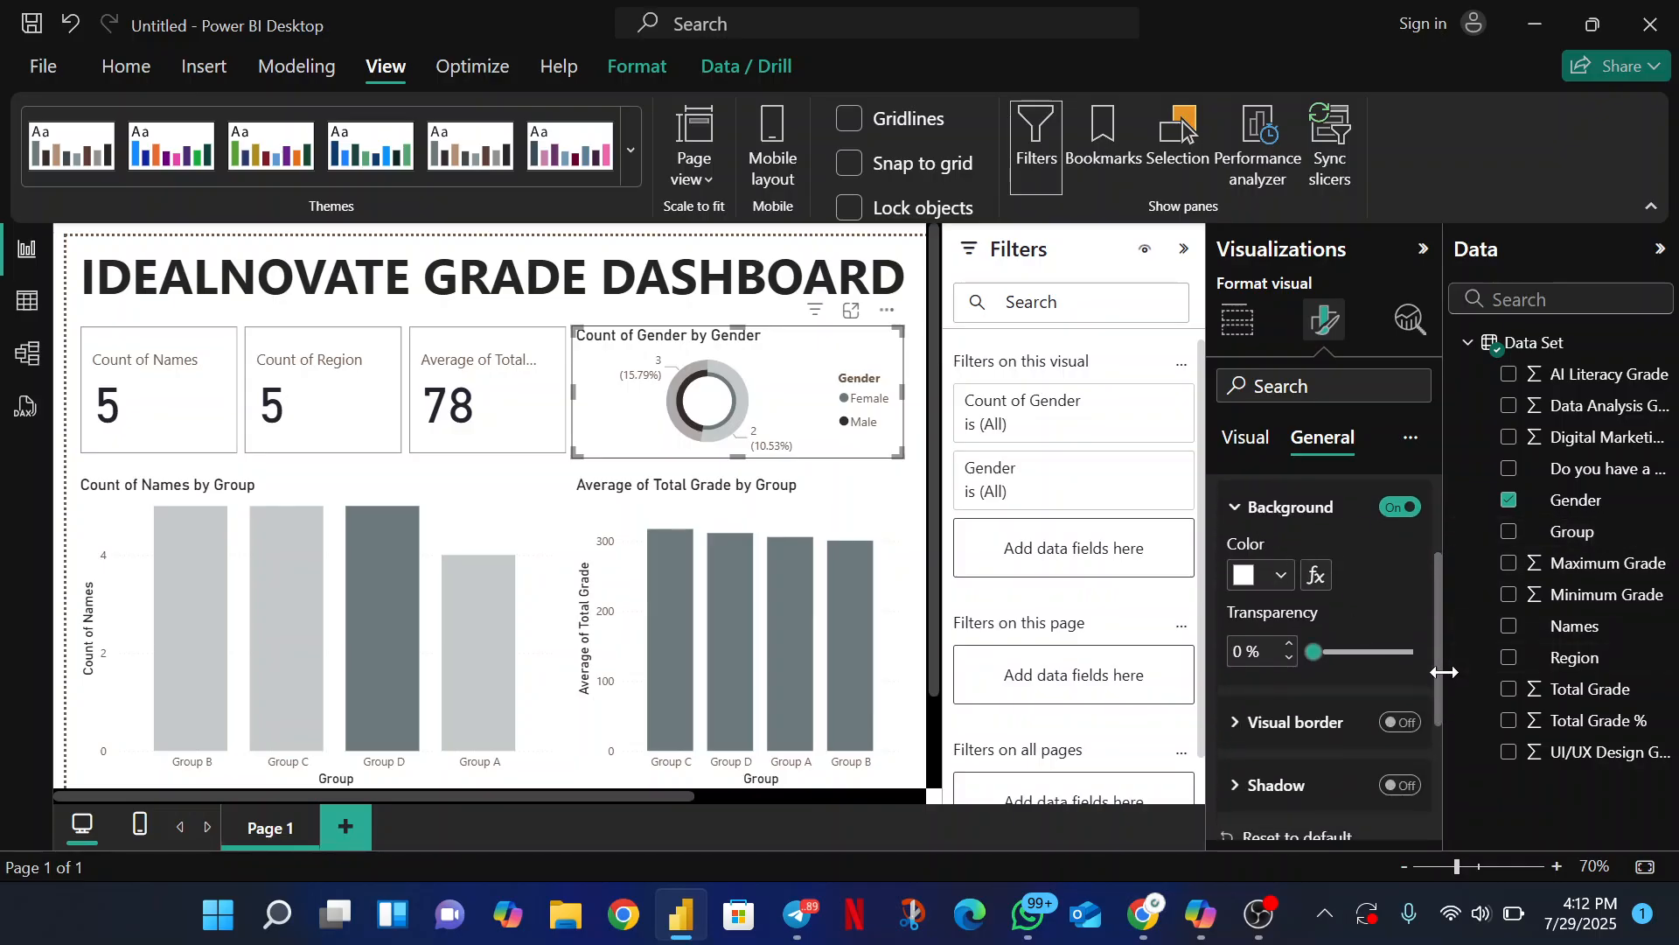
left_click_drag(1440, 675, 1442, 744)
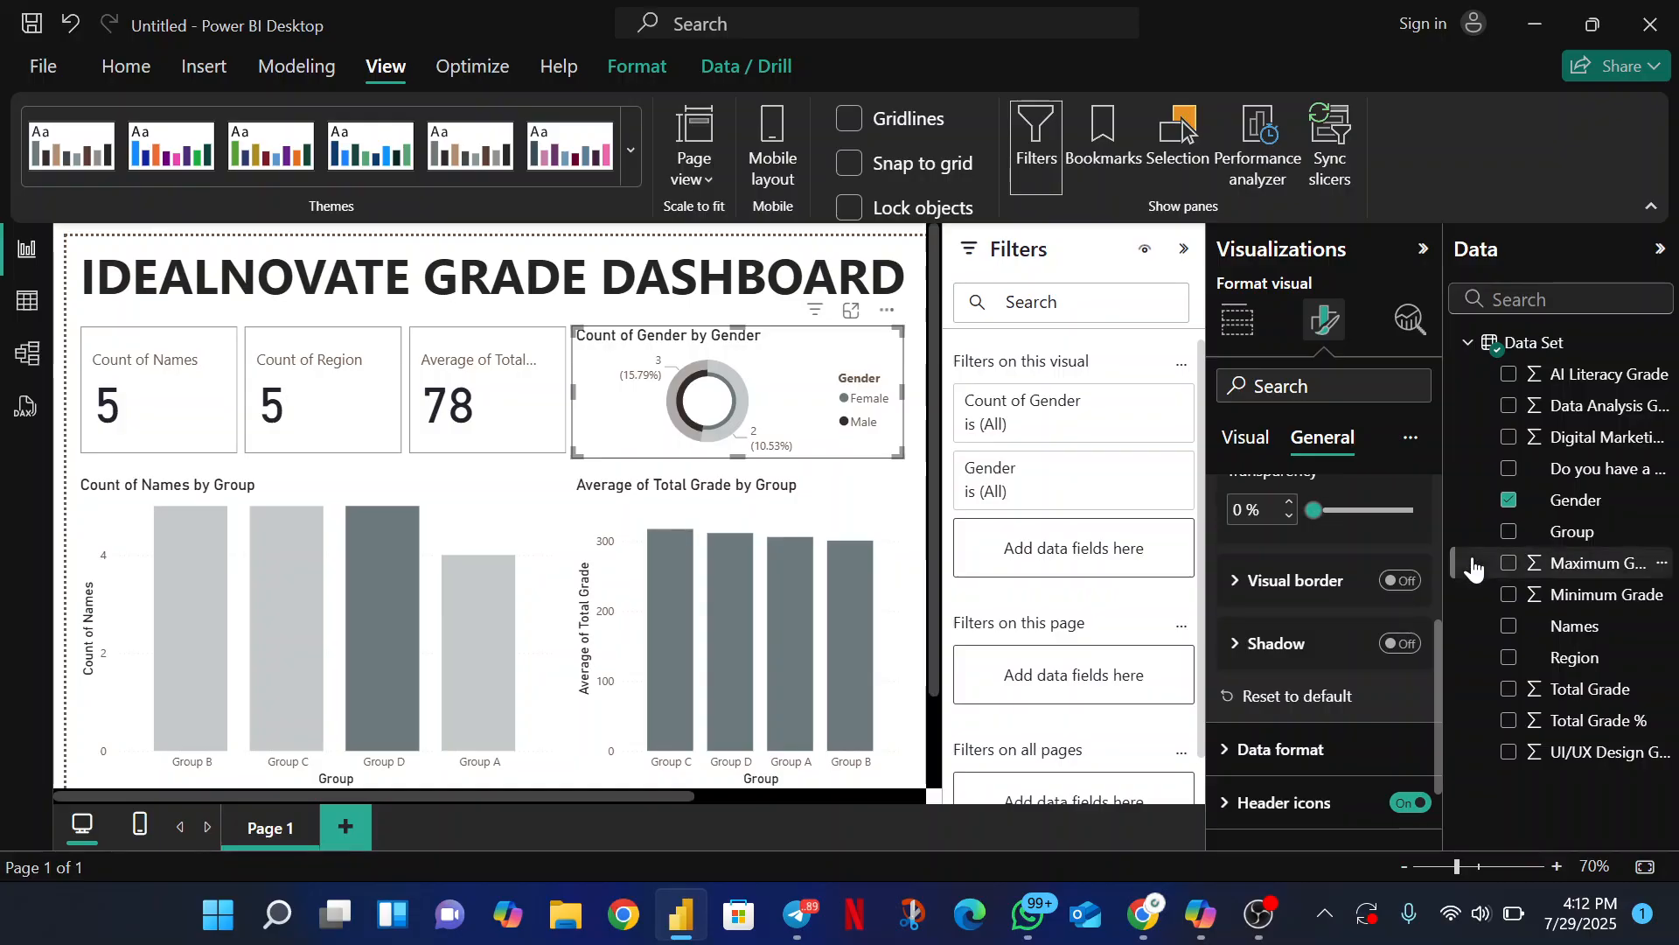
left_click(1406, 584)
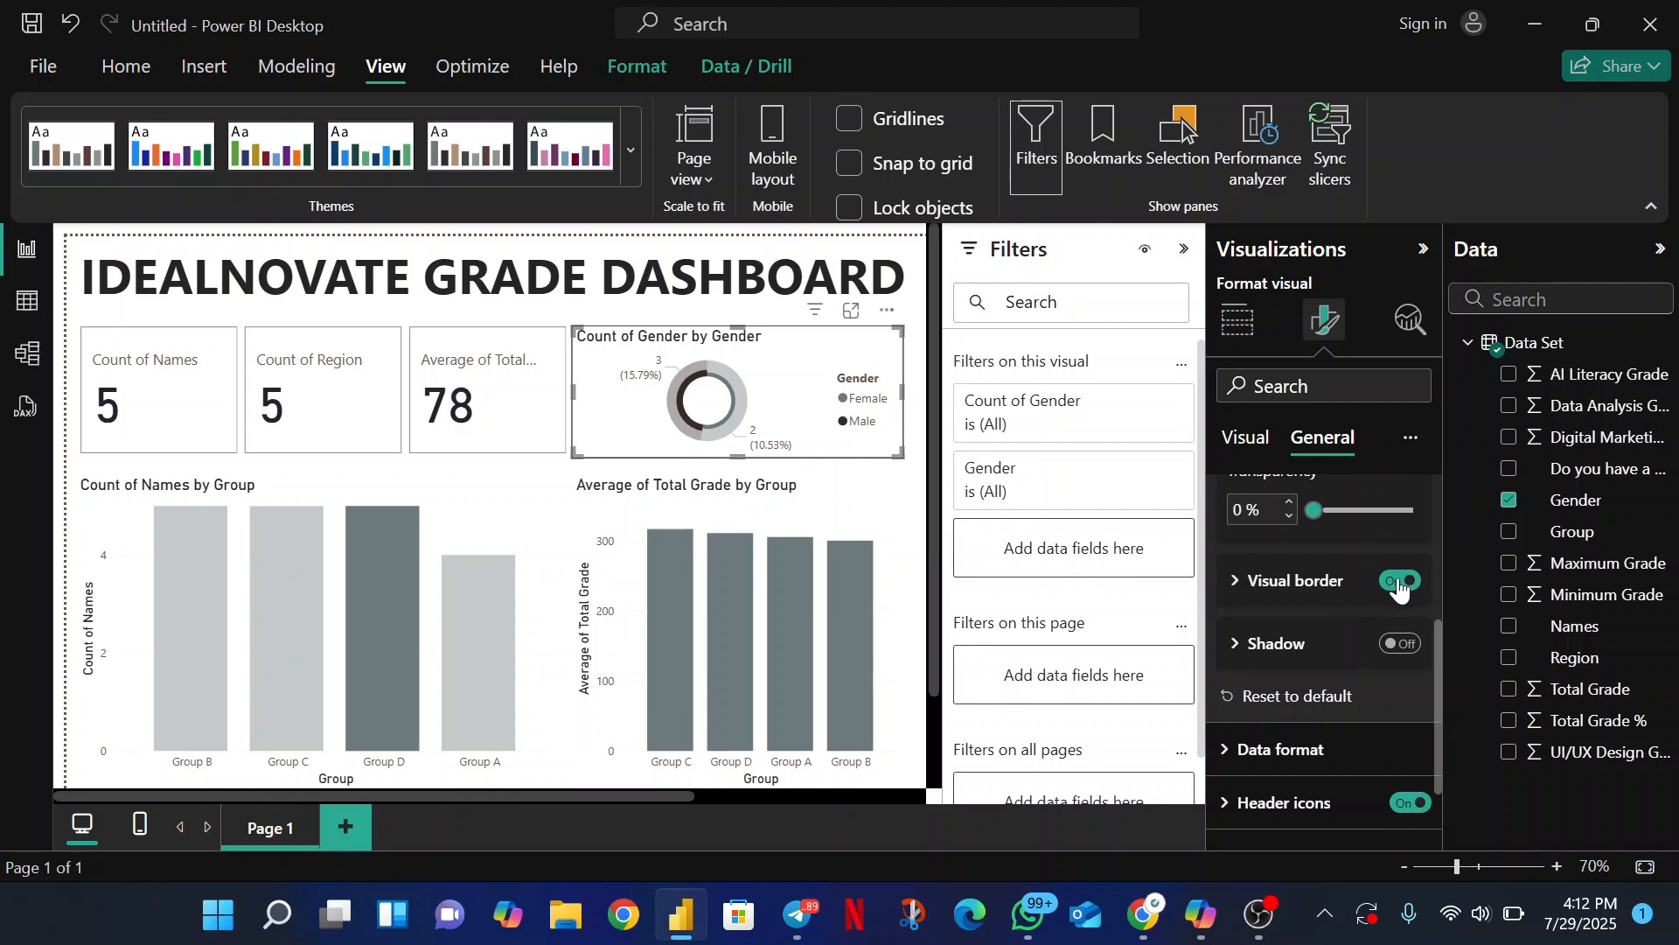
Set the donut chart's border width to 2 px and its border color to a medium grey
left_click(1241, 584)
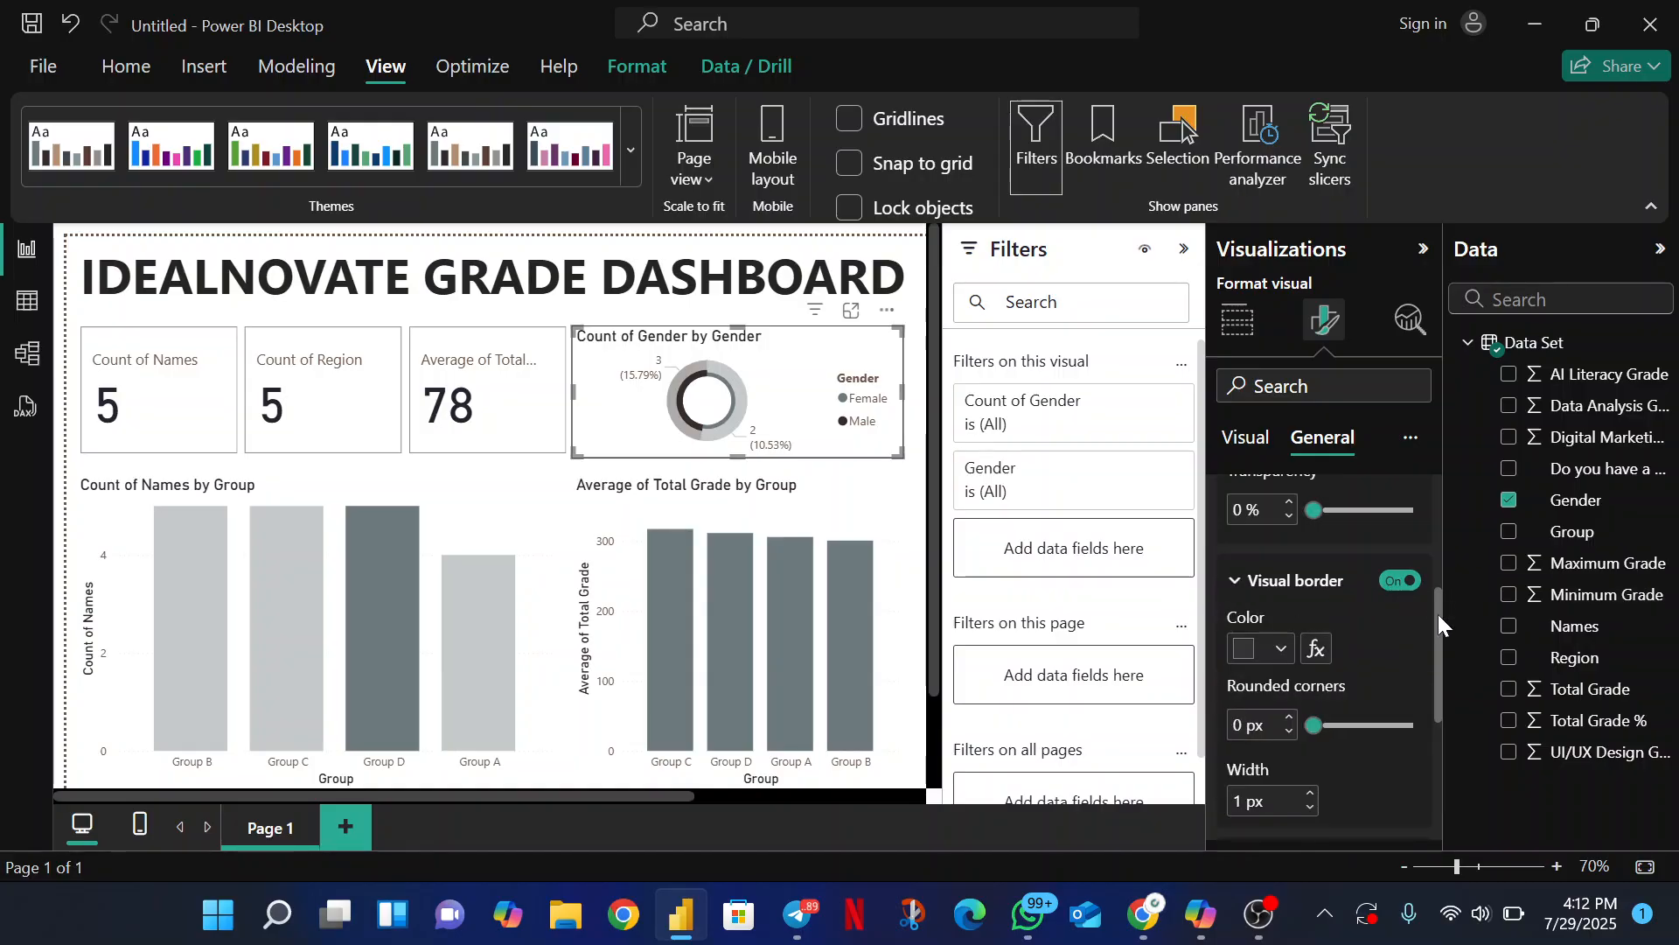
left_click_drag(1438, 615, 1427, 658)
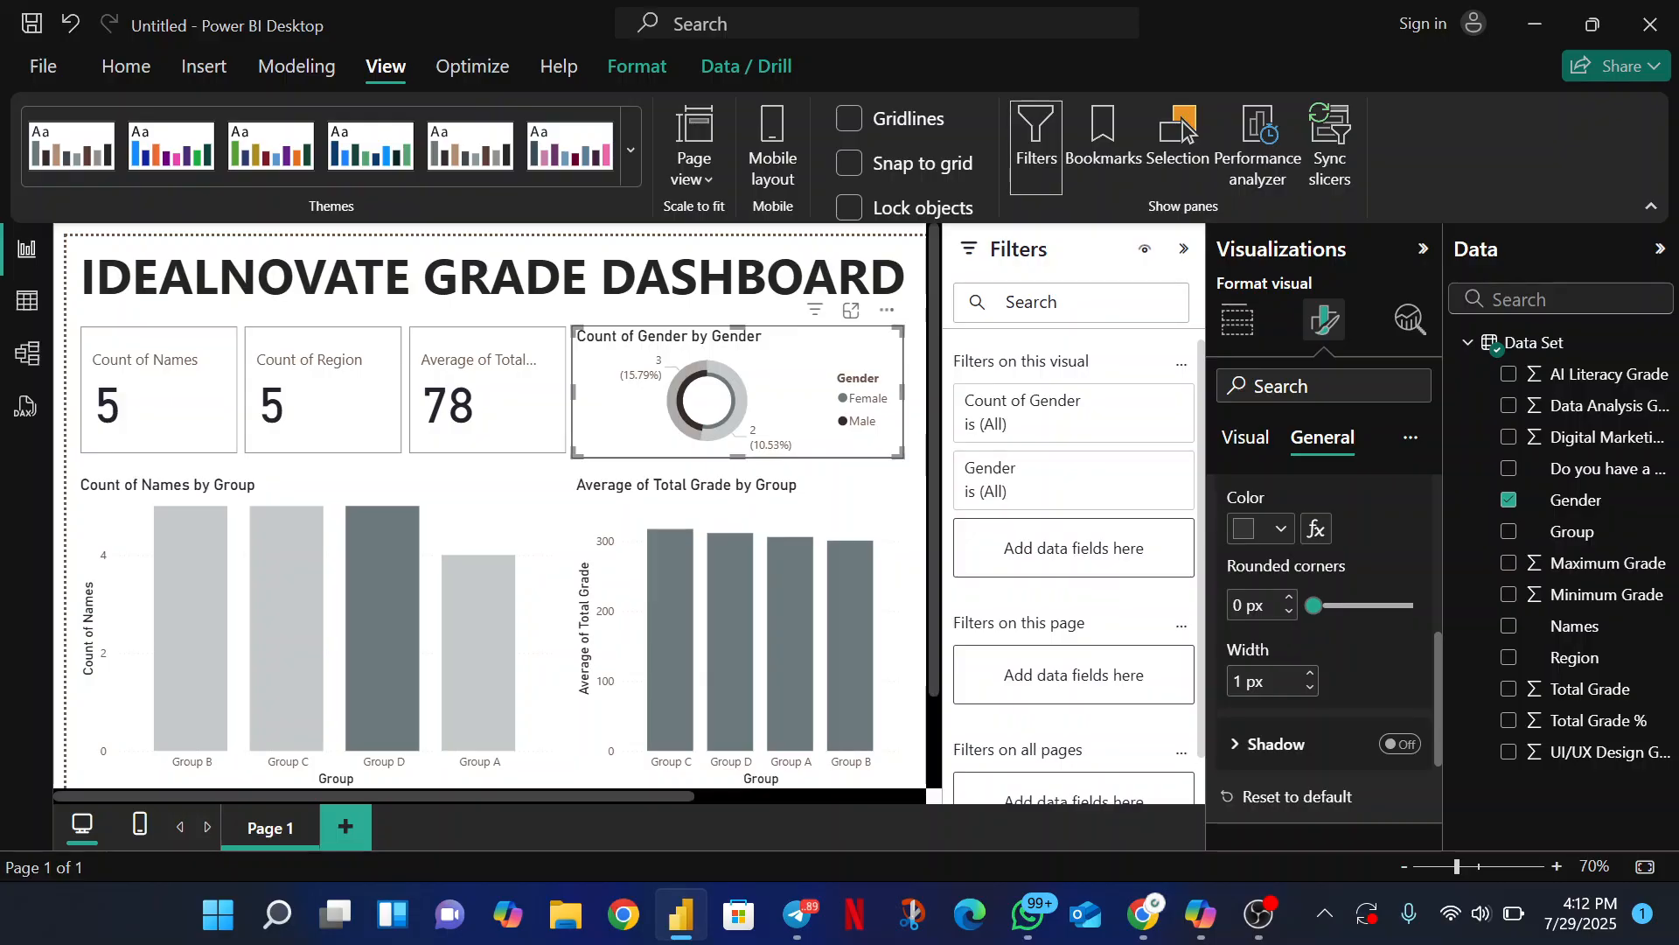
left_click(1309, 675)
left_click(1273, 535)
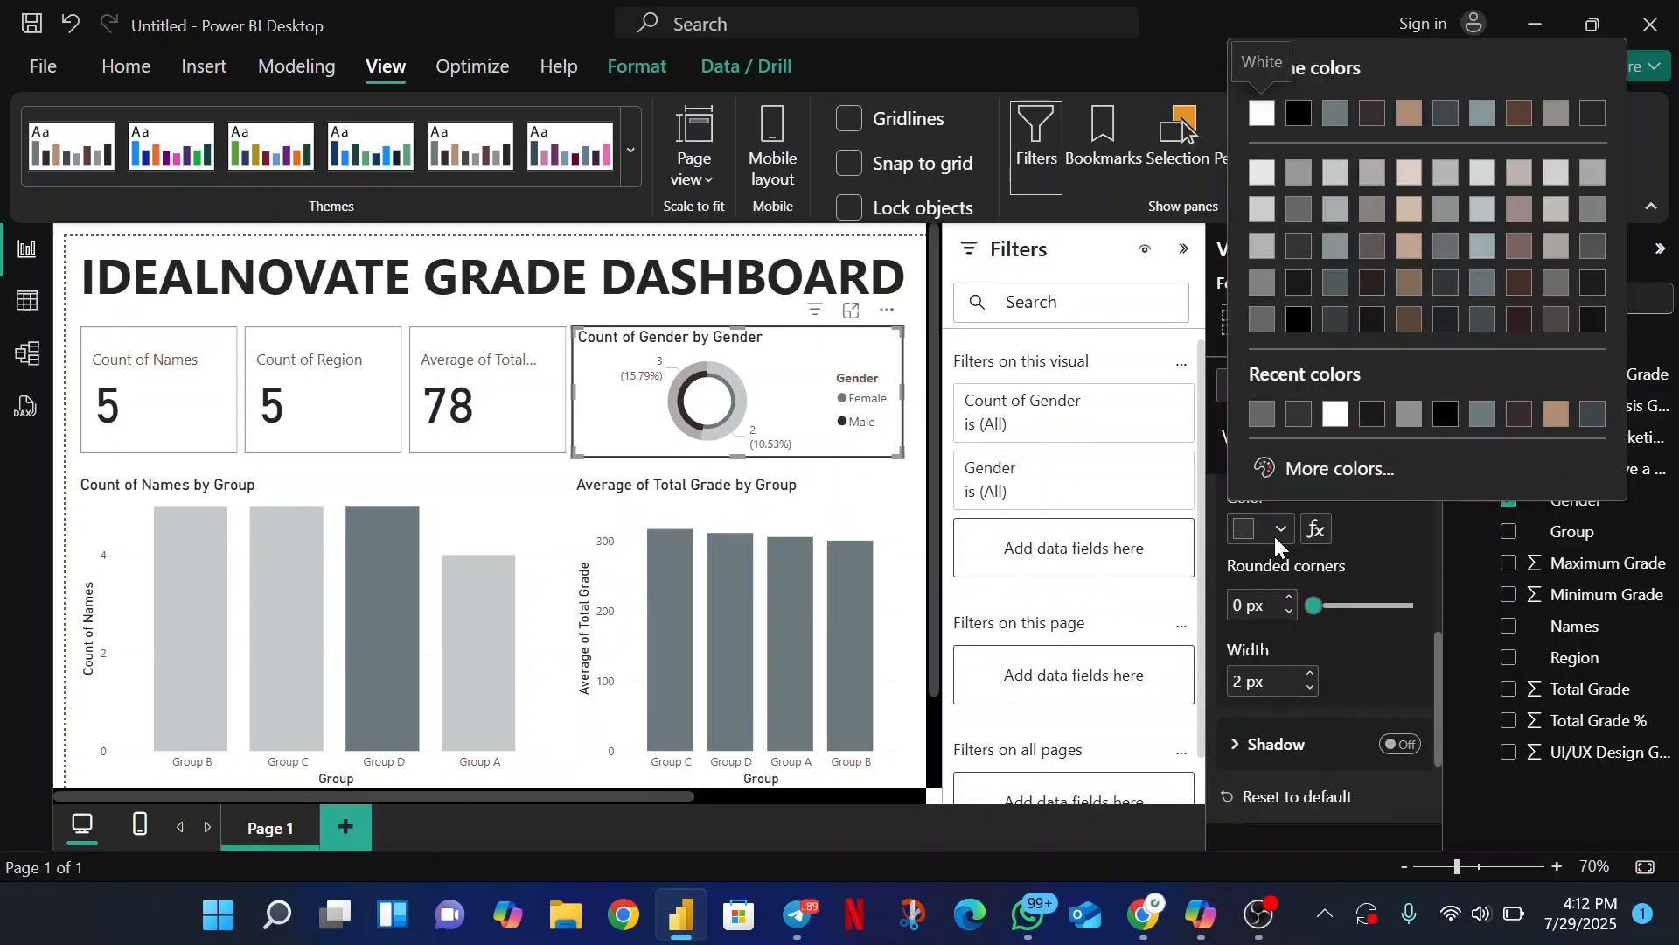
left_click(1300, 217)
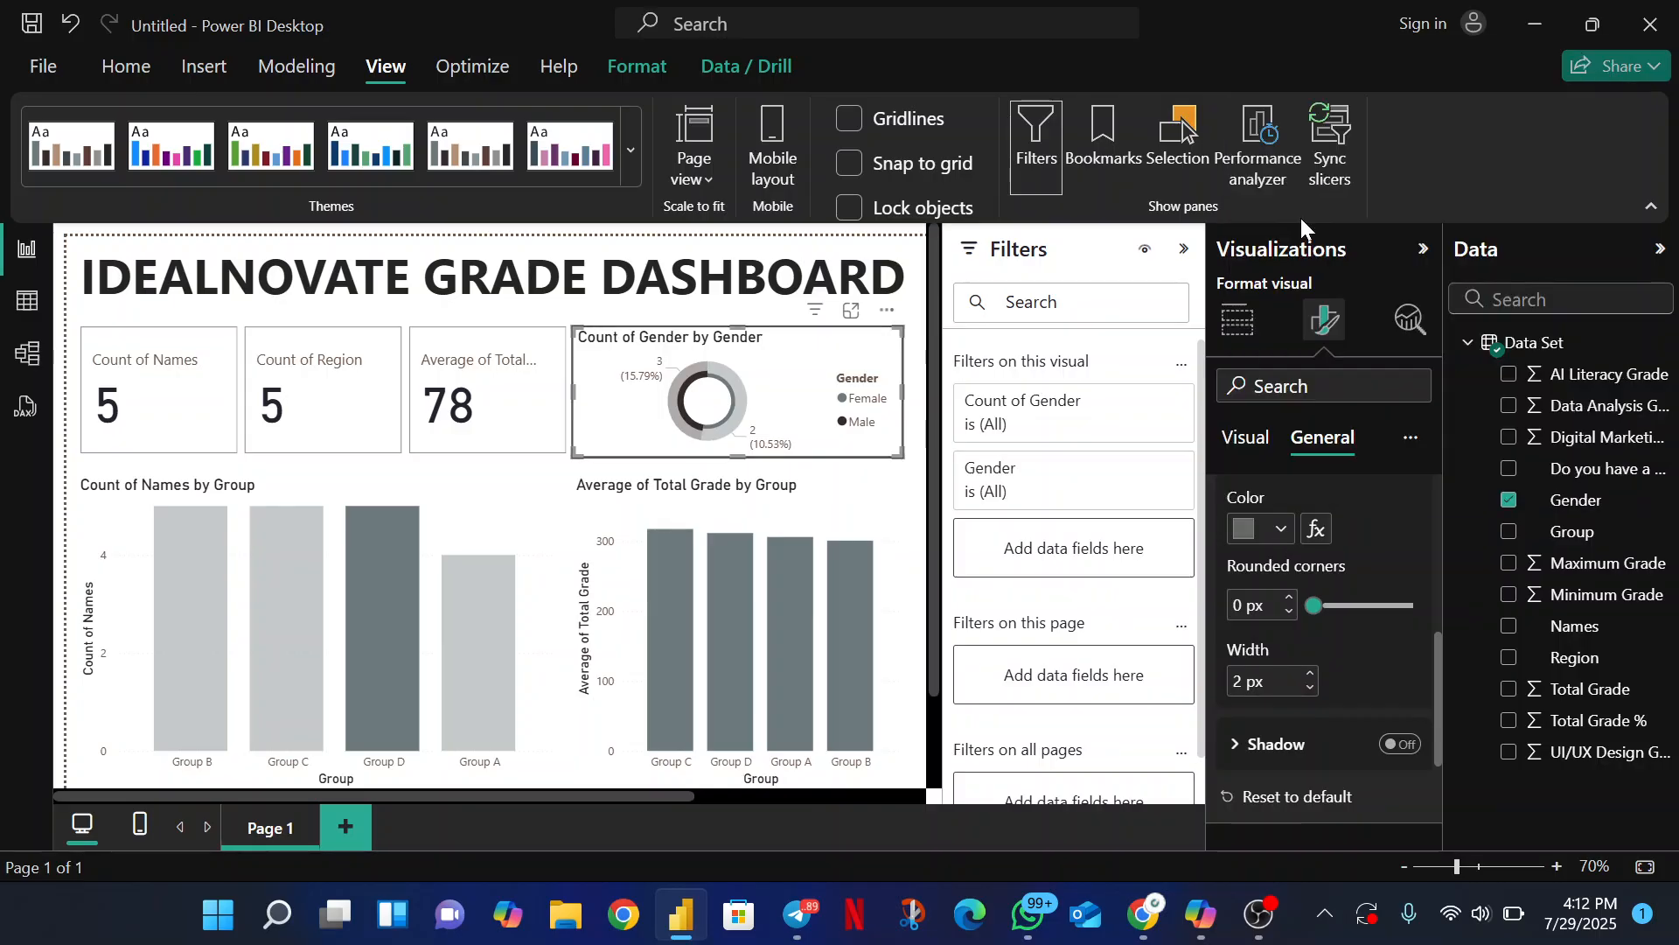
left_click(1286, 533)
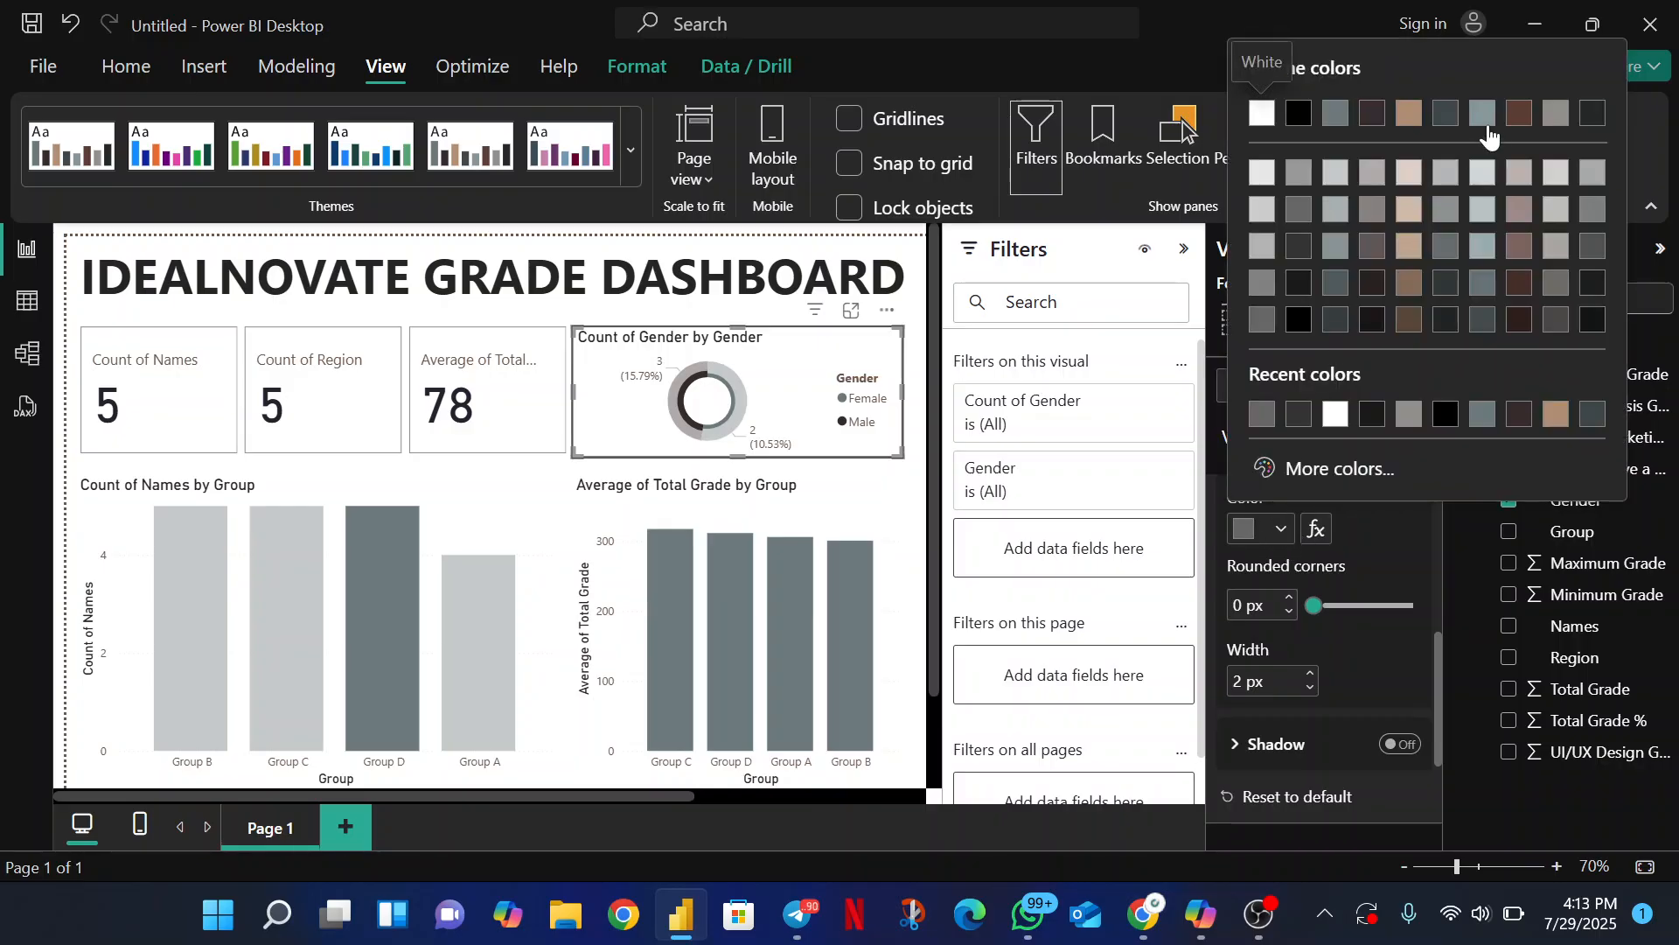
left_click(1309, 169)
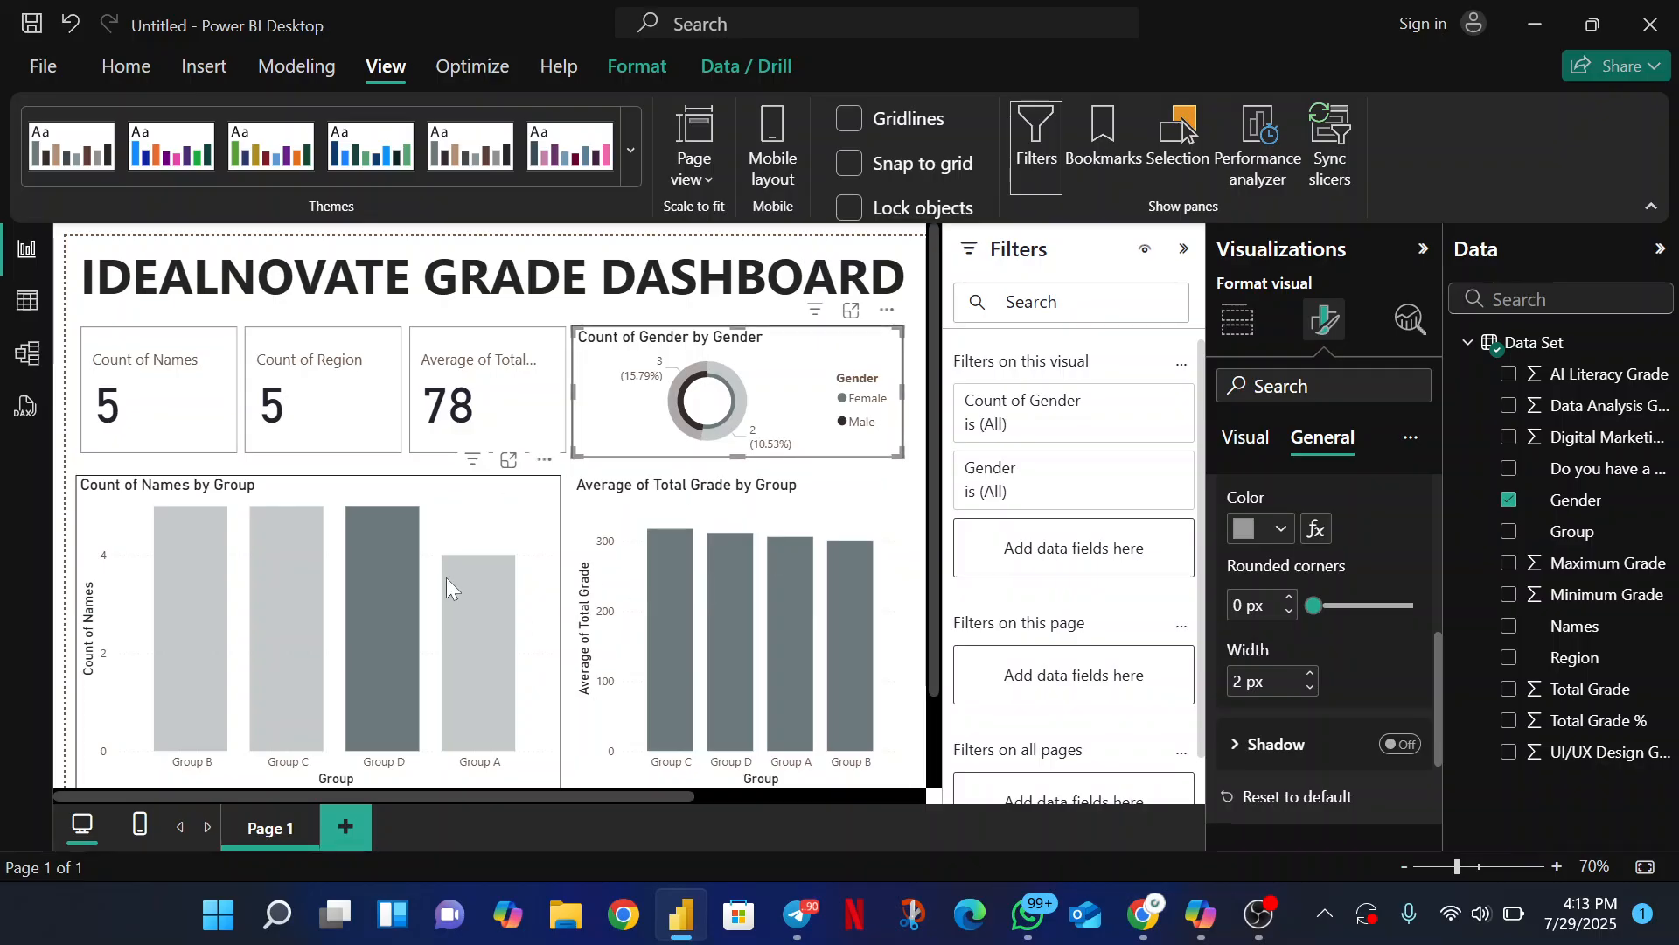
Turn on the visual border for the Count of Names by Group column chart
left_click(332, 564)
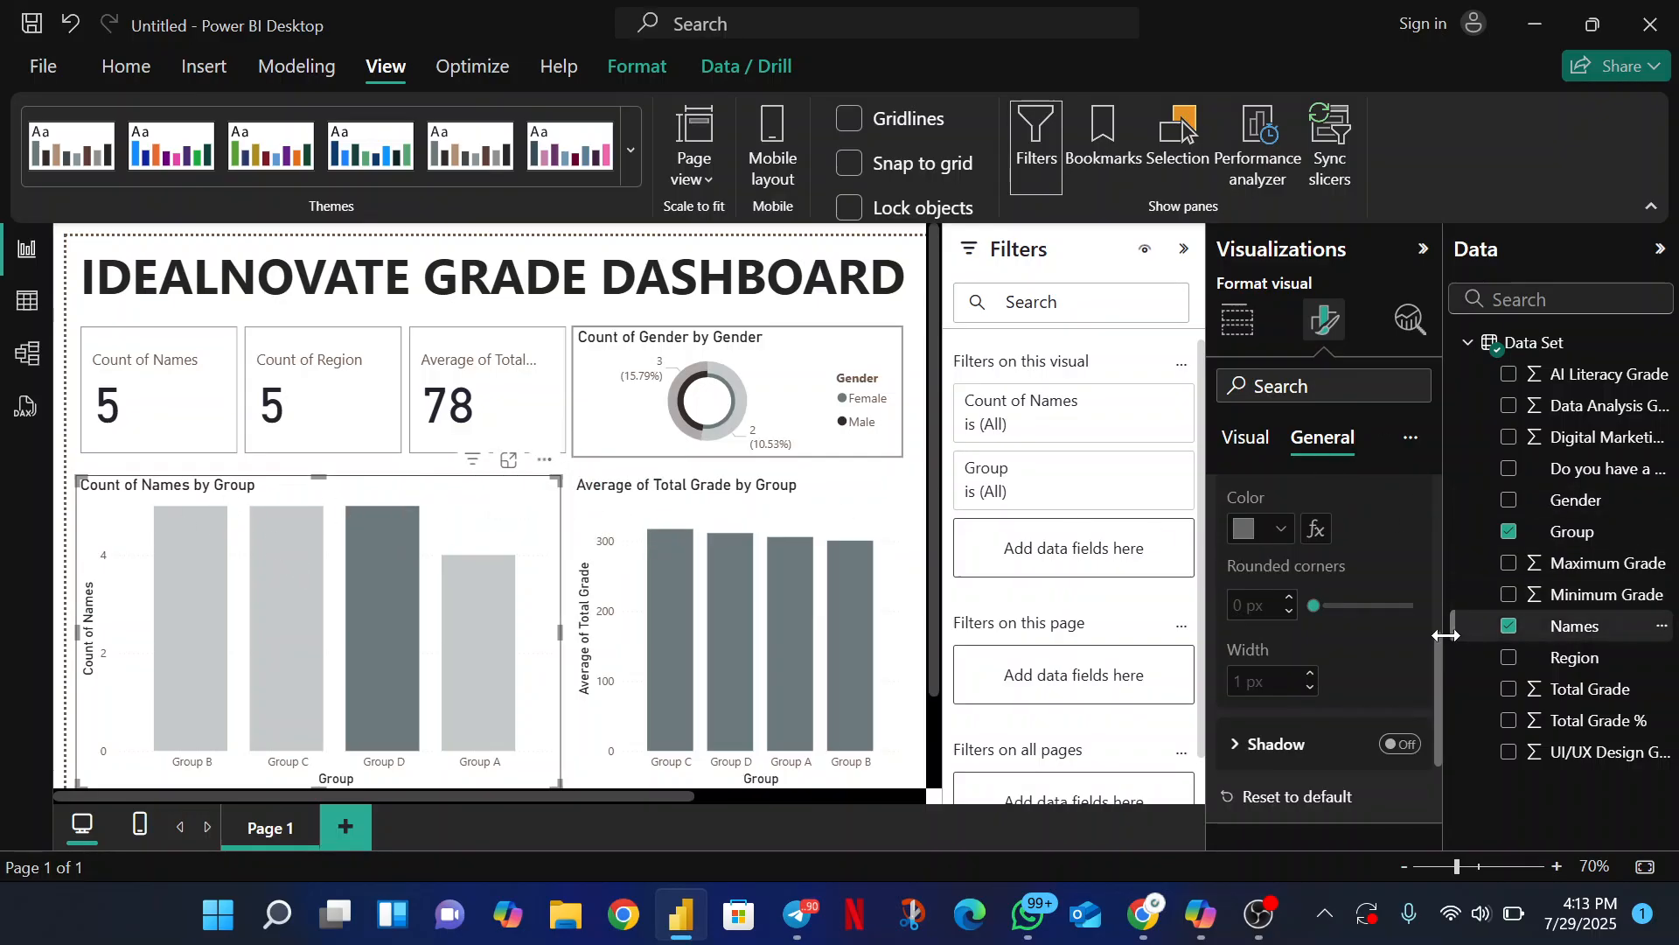
left_click_drag(1435, 654, 1429, 453)
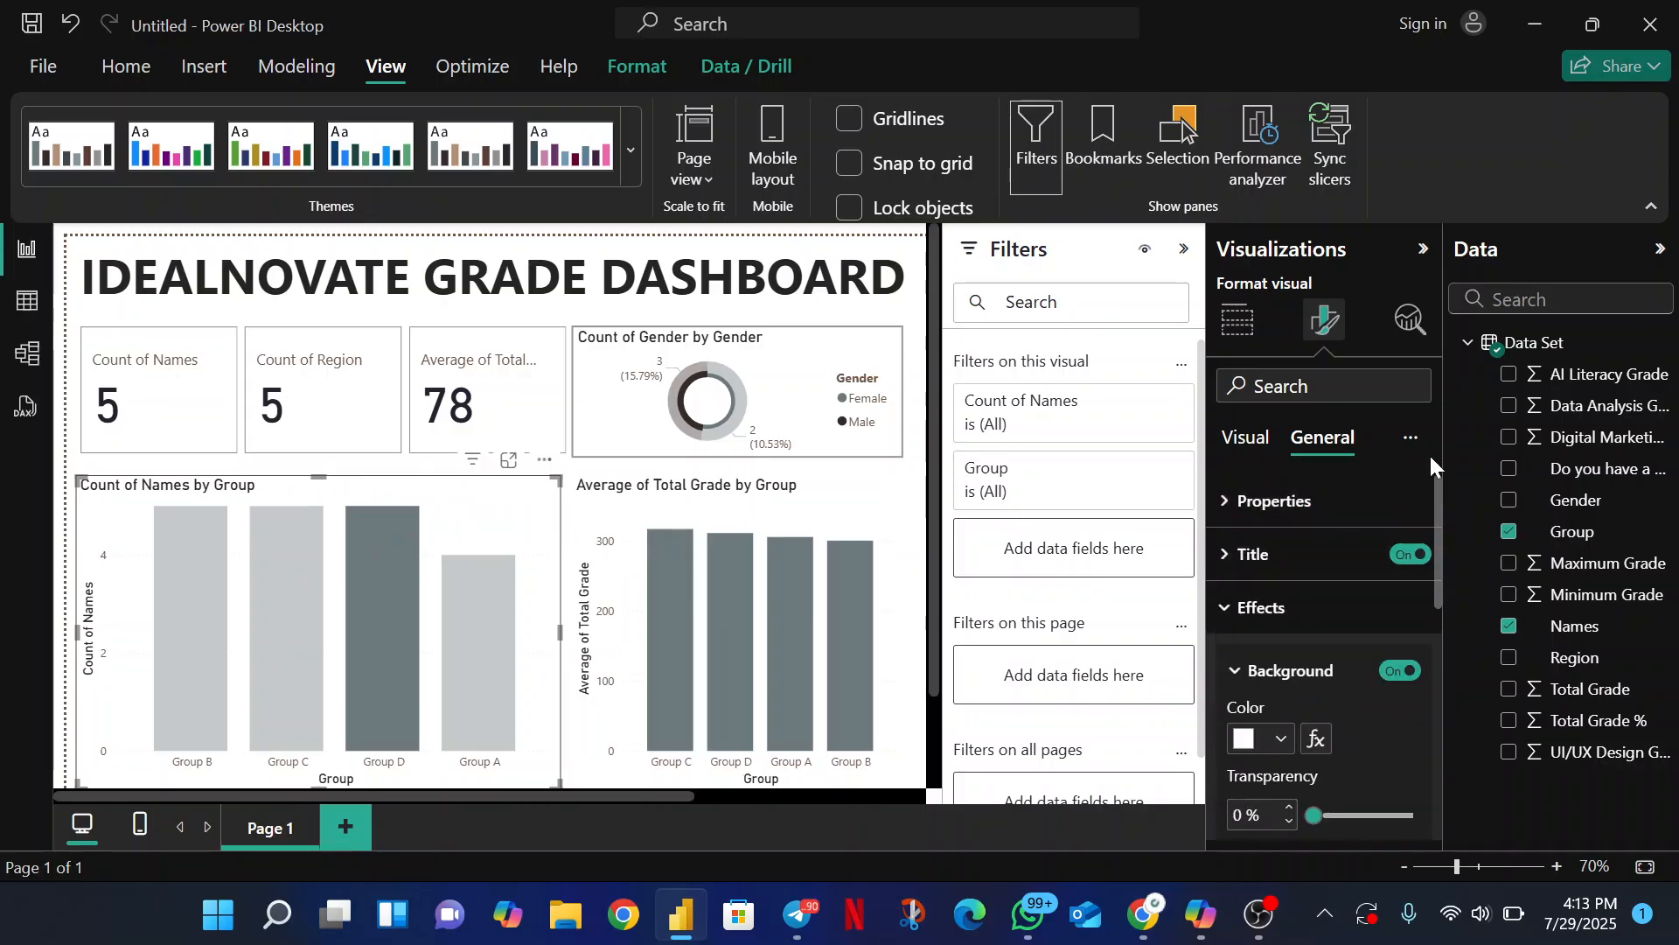
left_click(1227, 607)
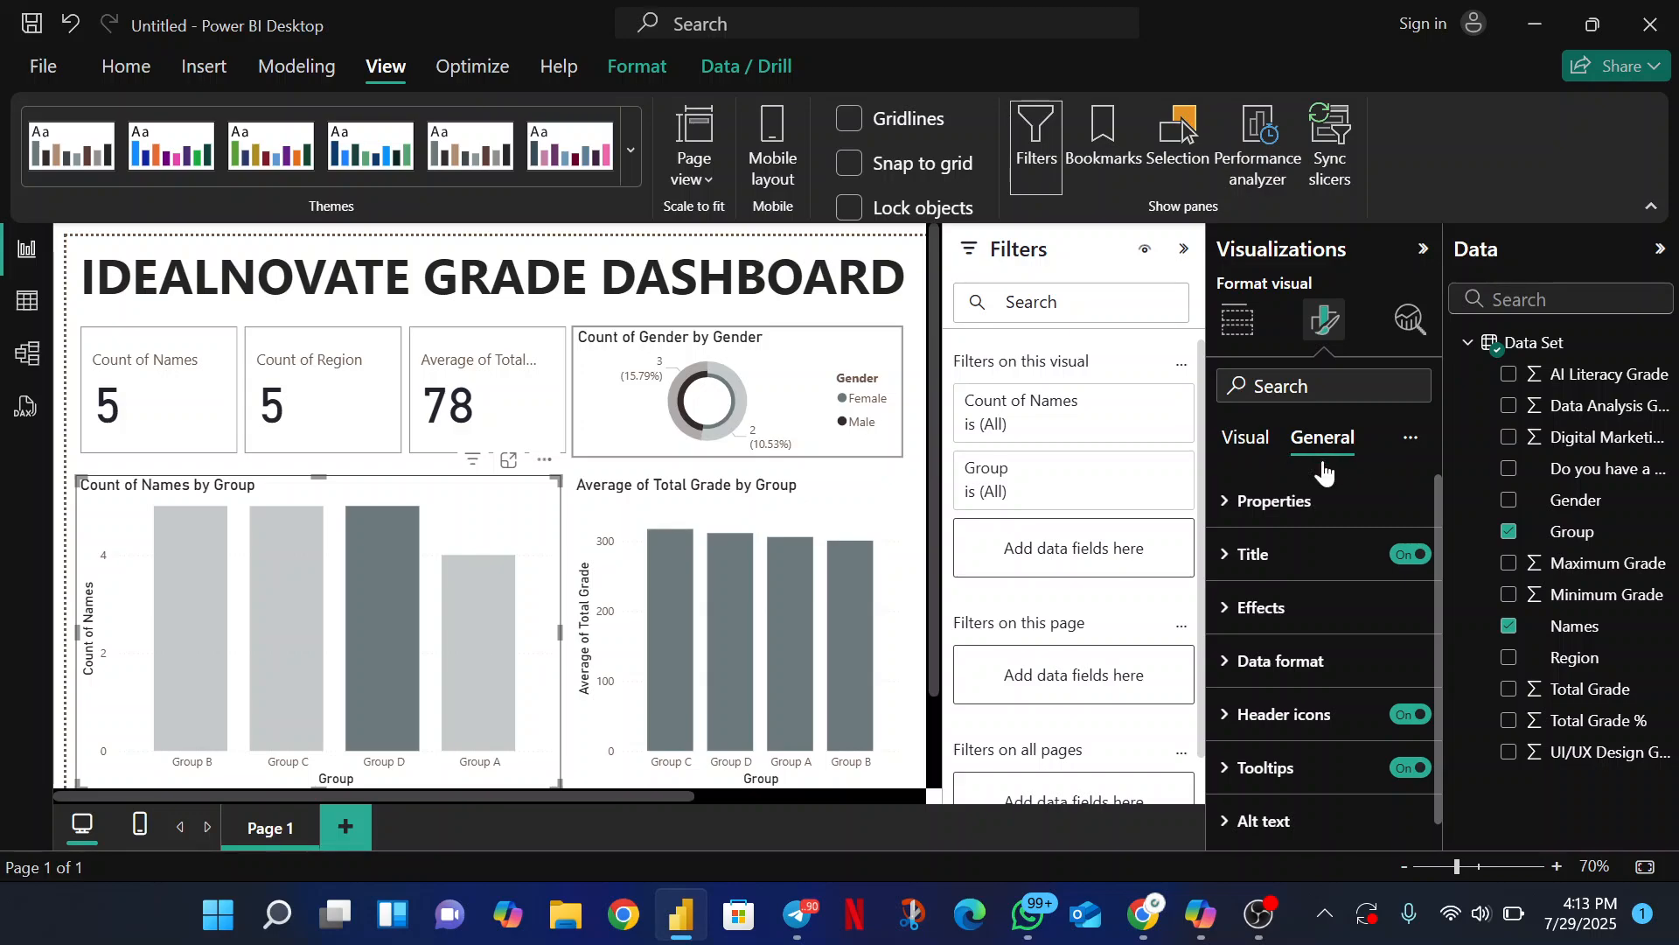
left_click(1222, 628)
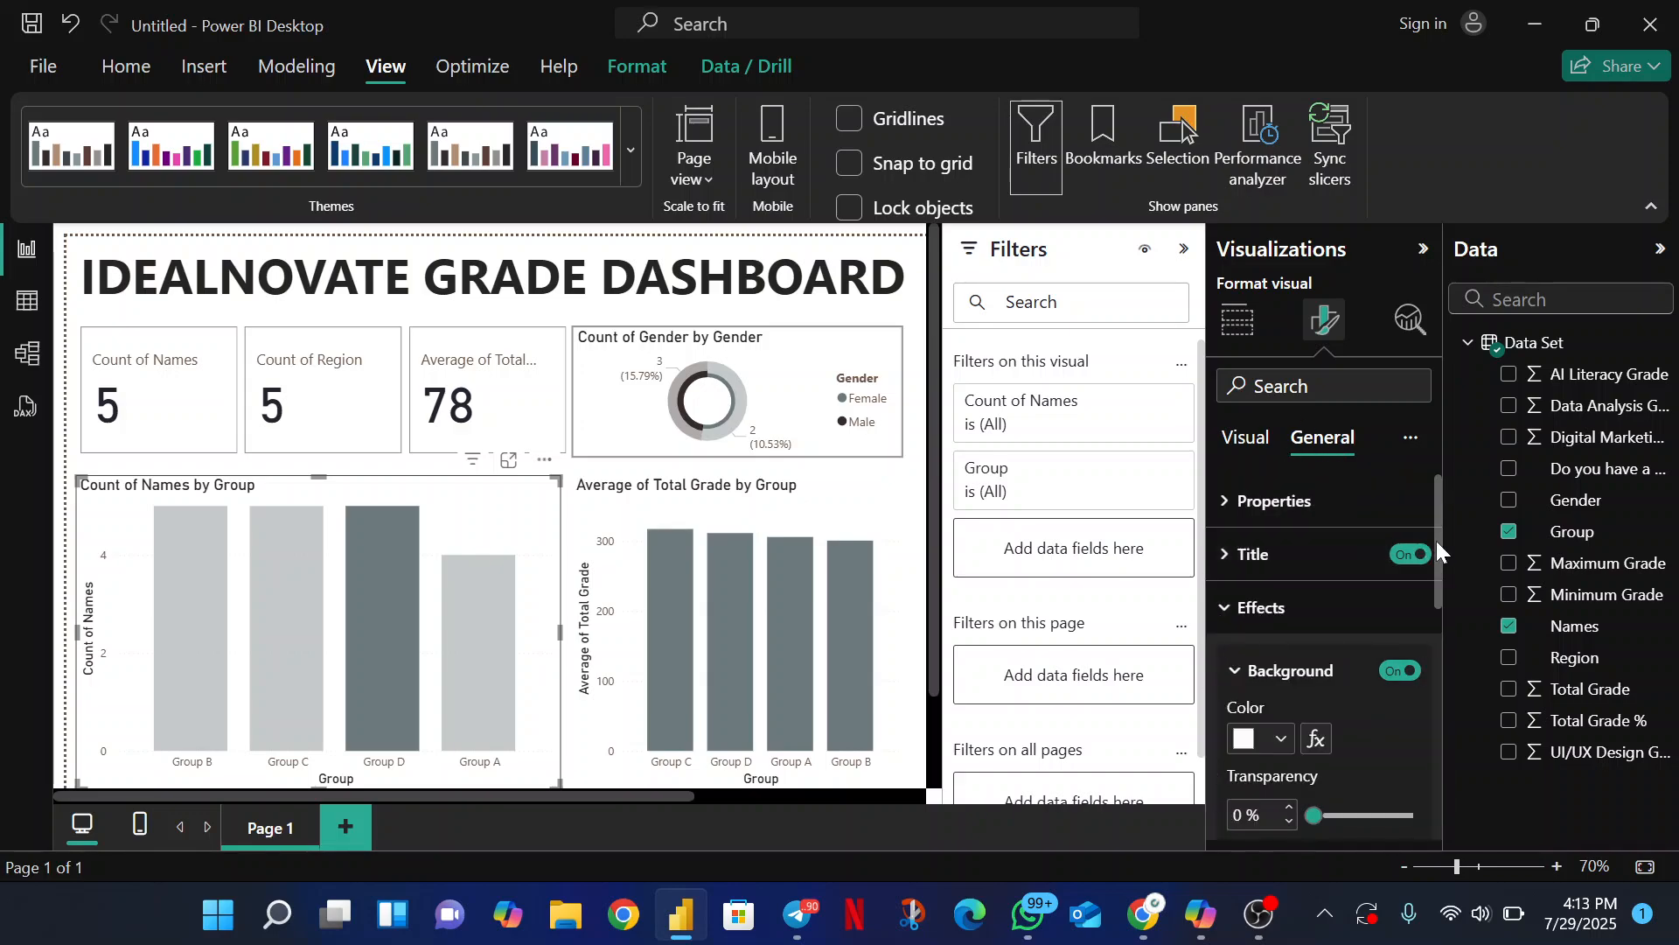
left_click_drag(1436, 540, 1439, 636)
scroll(1429, 691, "down", 2)
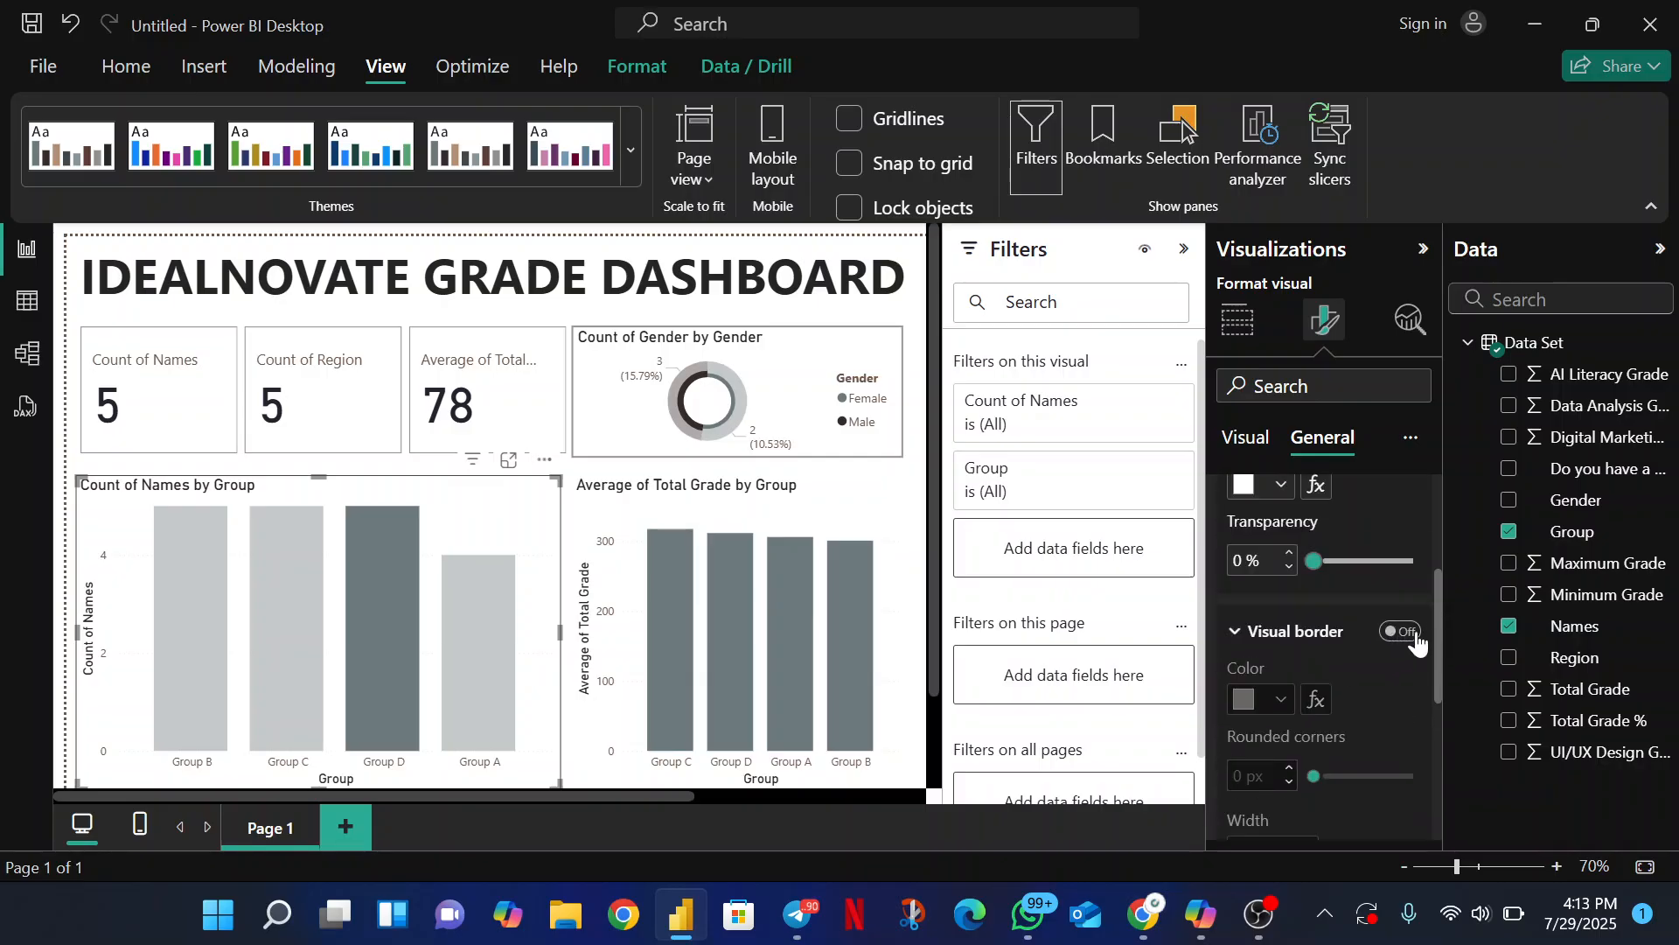
left_click(1408, 638)
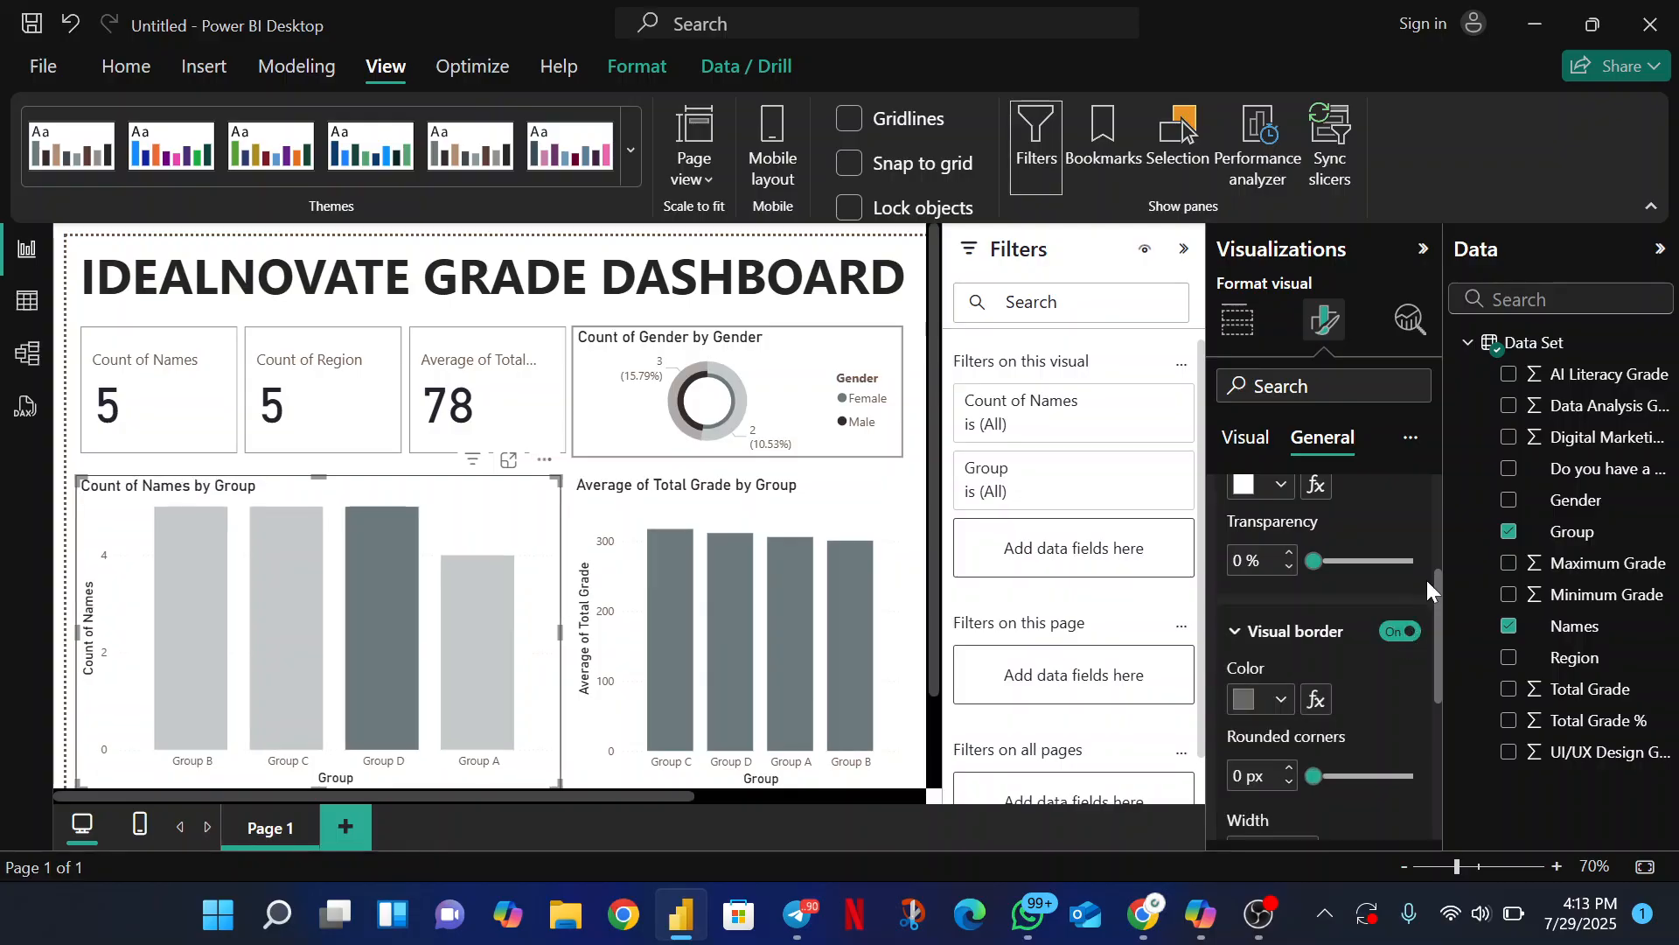
Give the Count of Names by Group chart's border a 2 px width and the same medium grey as the donut chart's
left_click_drag(1440, 585, 1430, 642)
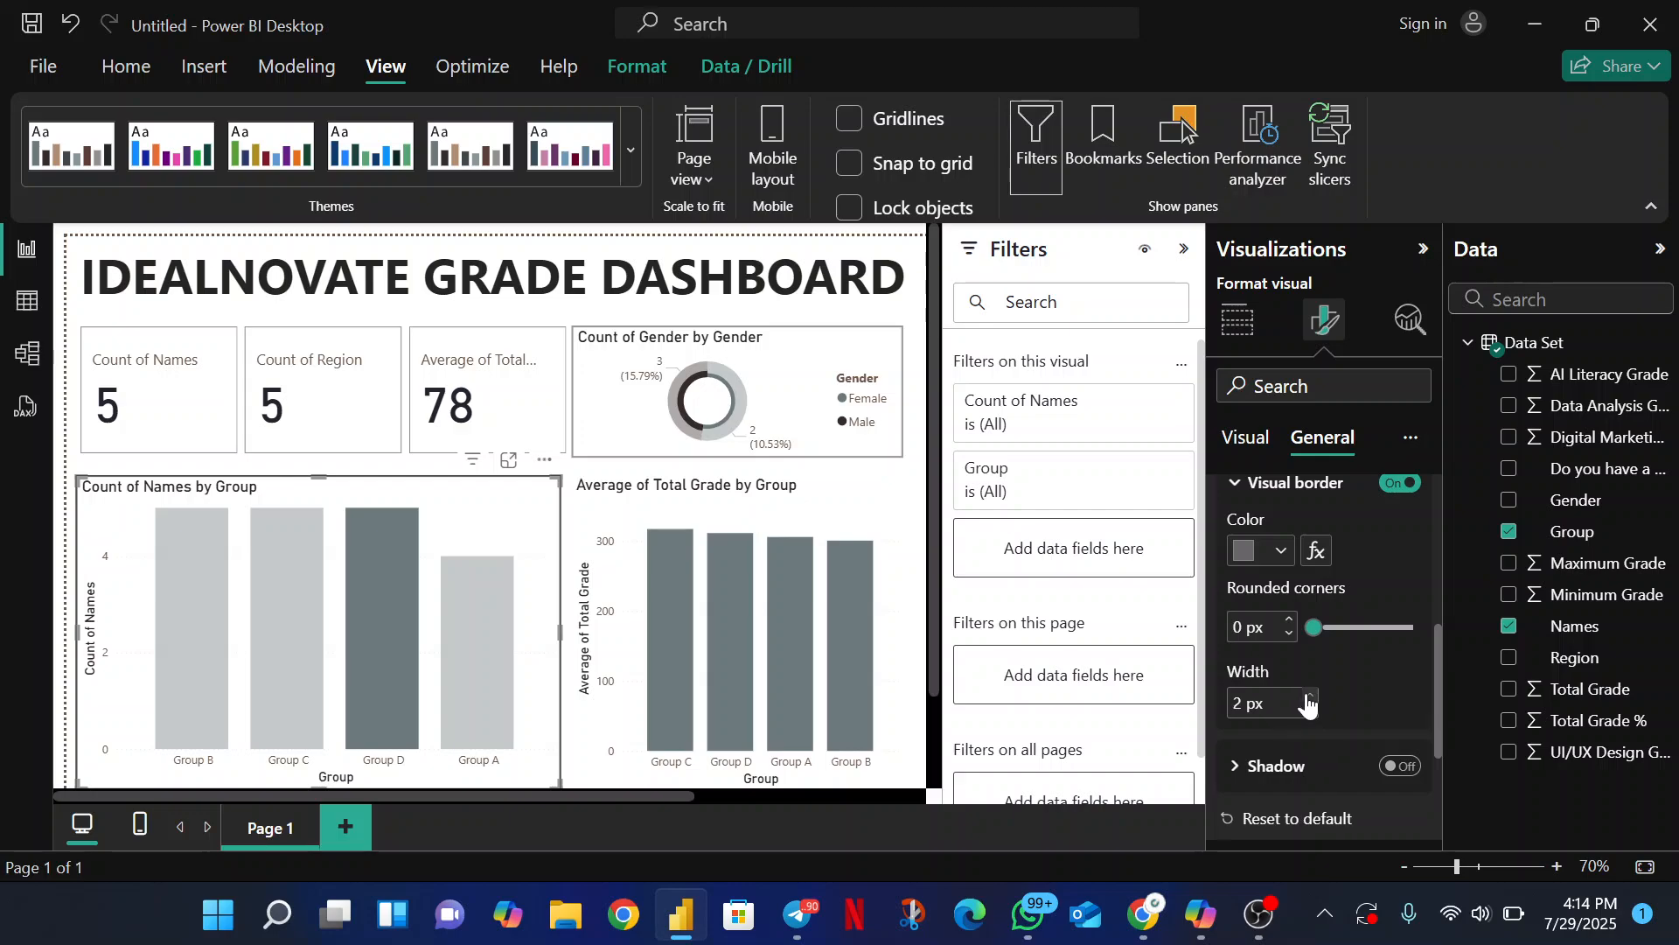
left_click(1277, 549)
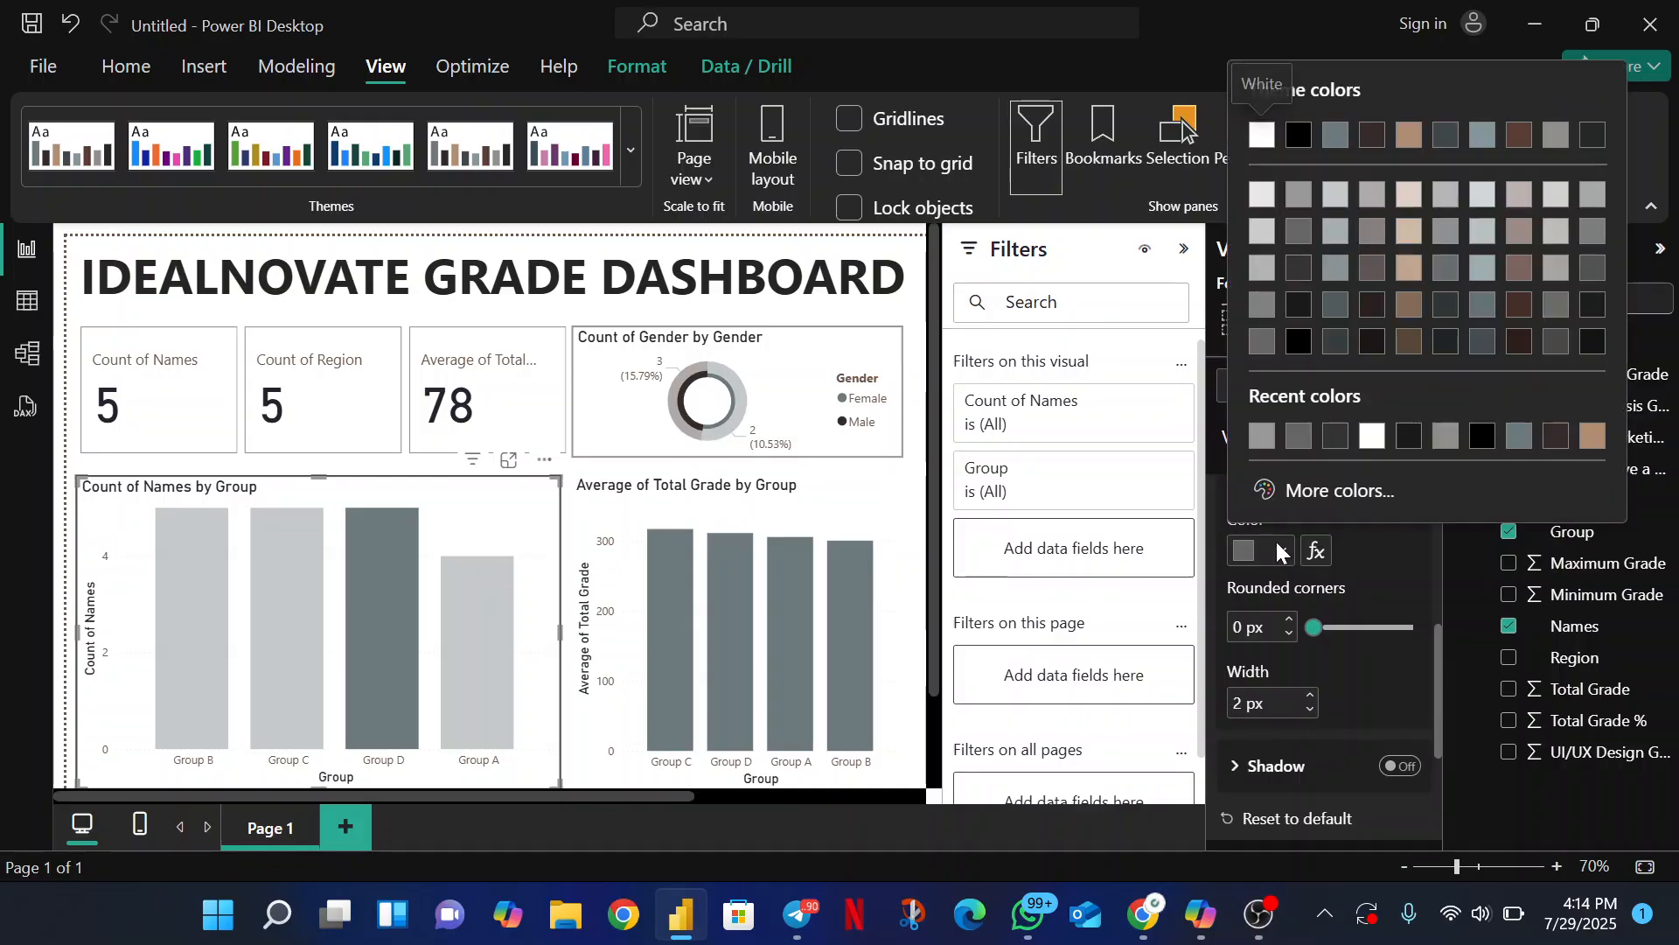
left_click(1298, 196)
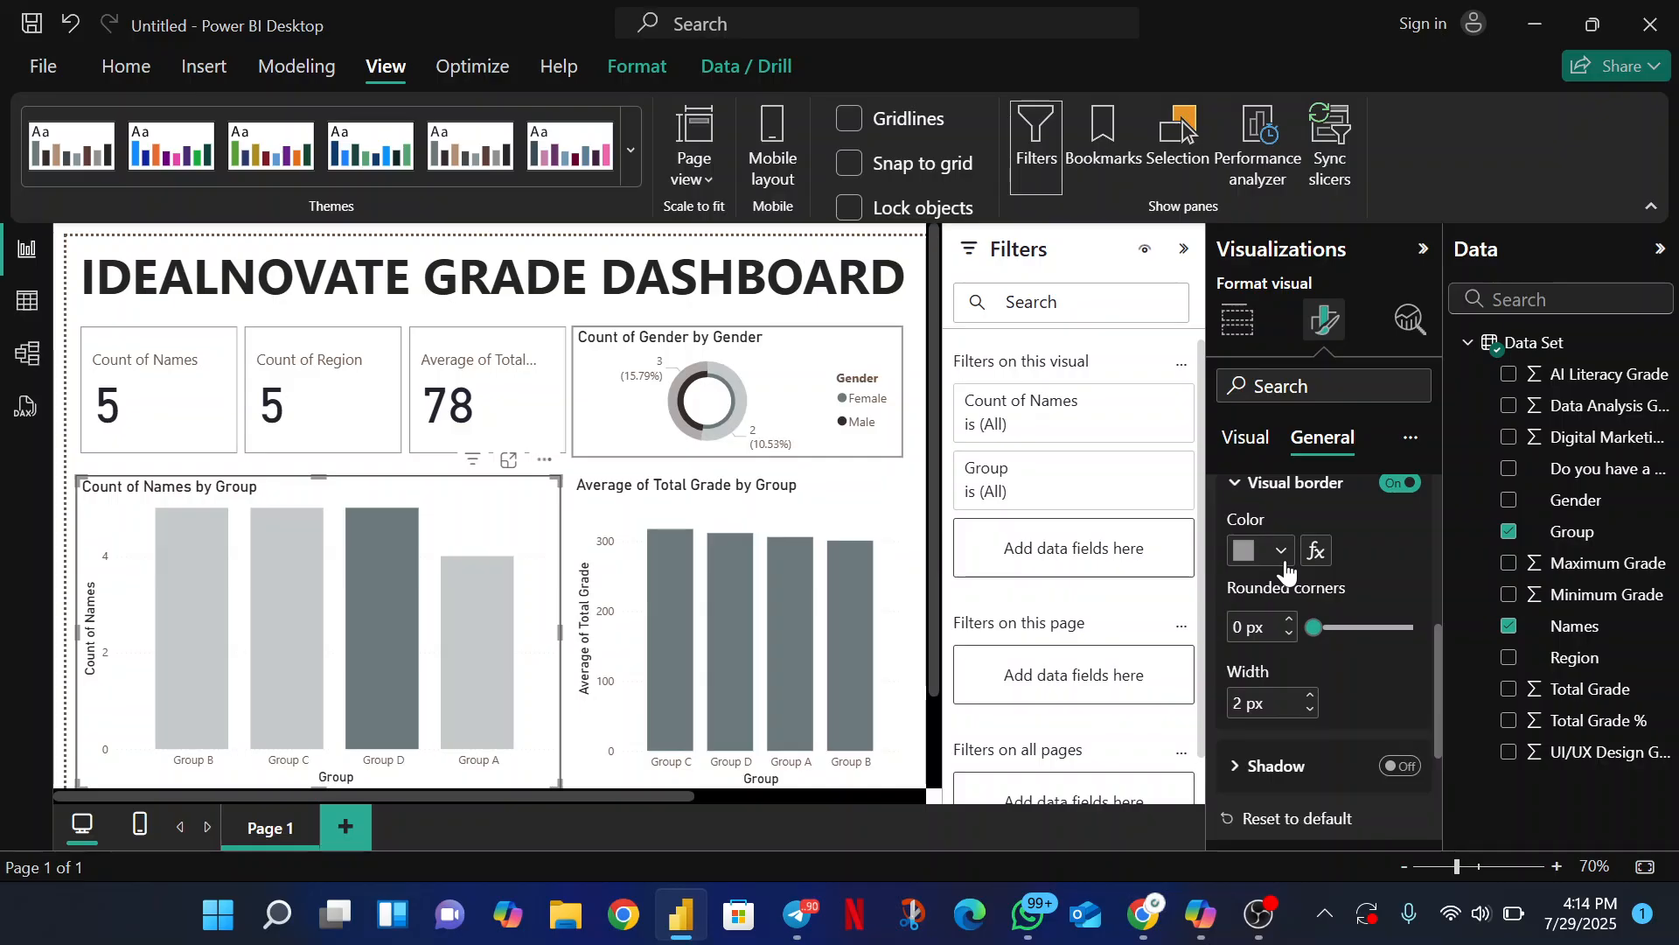
Turn on the visual border for the Average of Total Grade by Group column chart
left_click(814, 517)
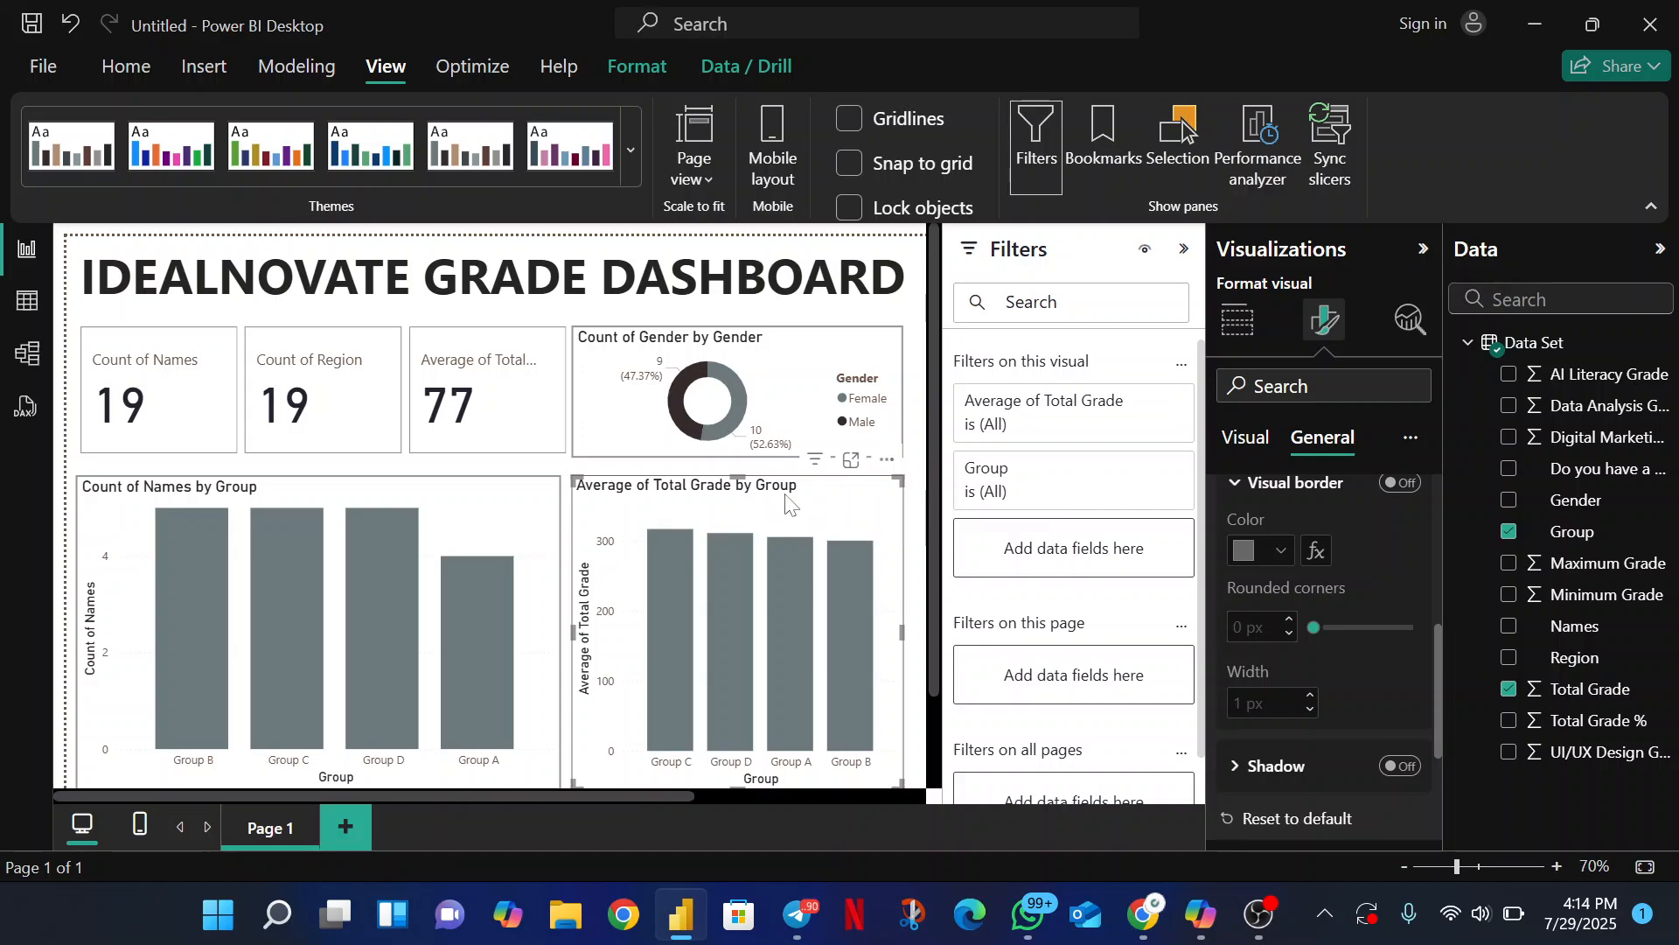
left_click_drag(1441, 647, 1405, 399)
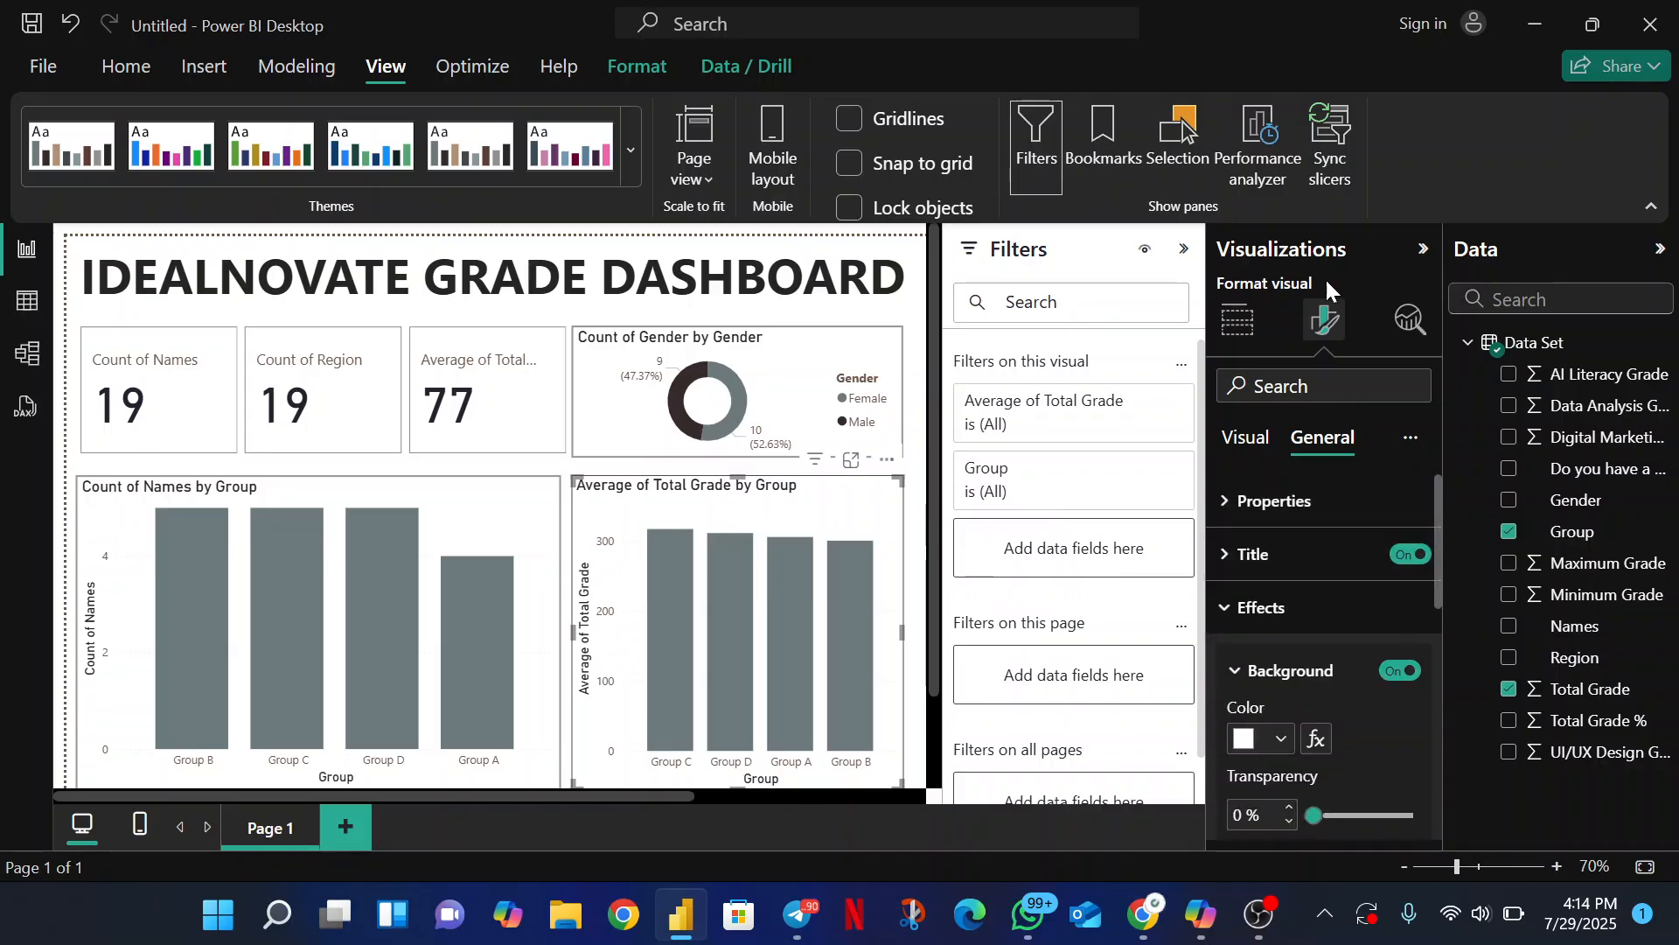
left_click(1227, 610)
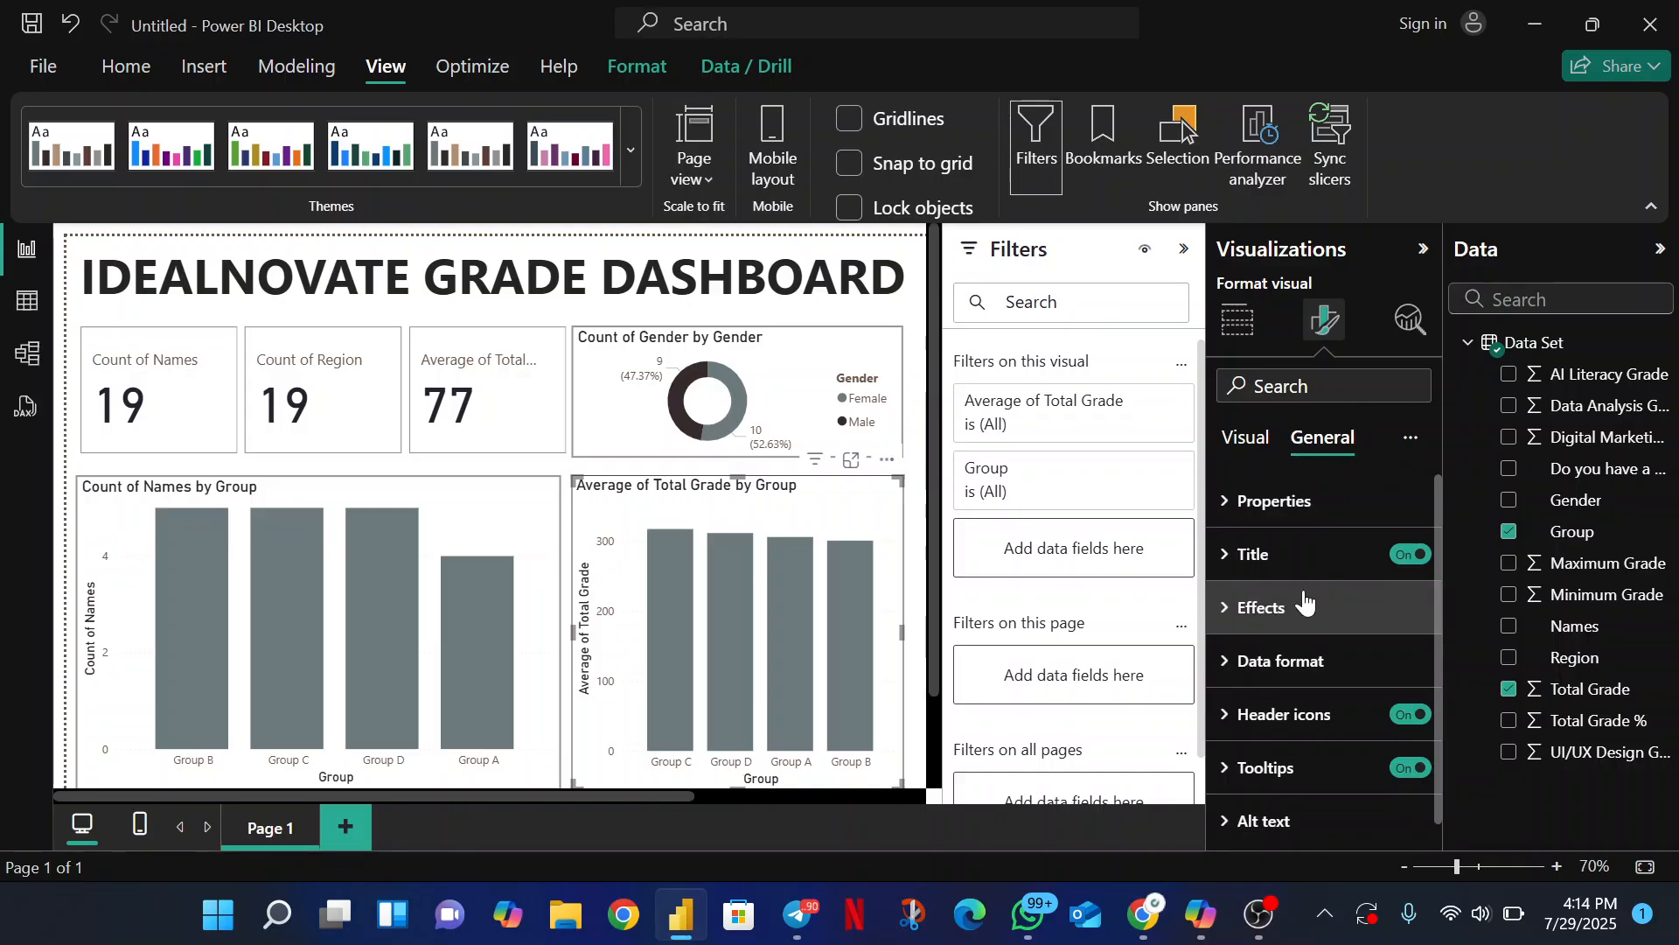
left_click(1223, 616)
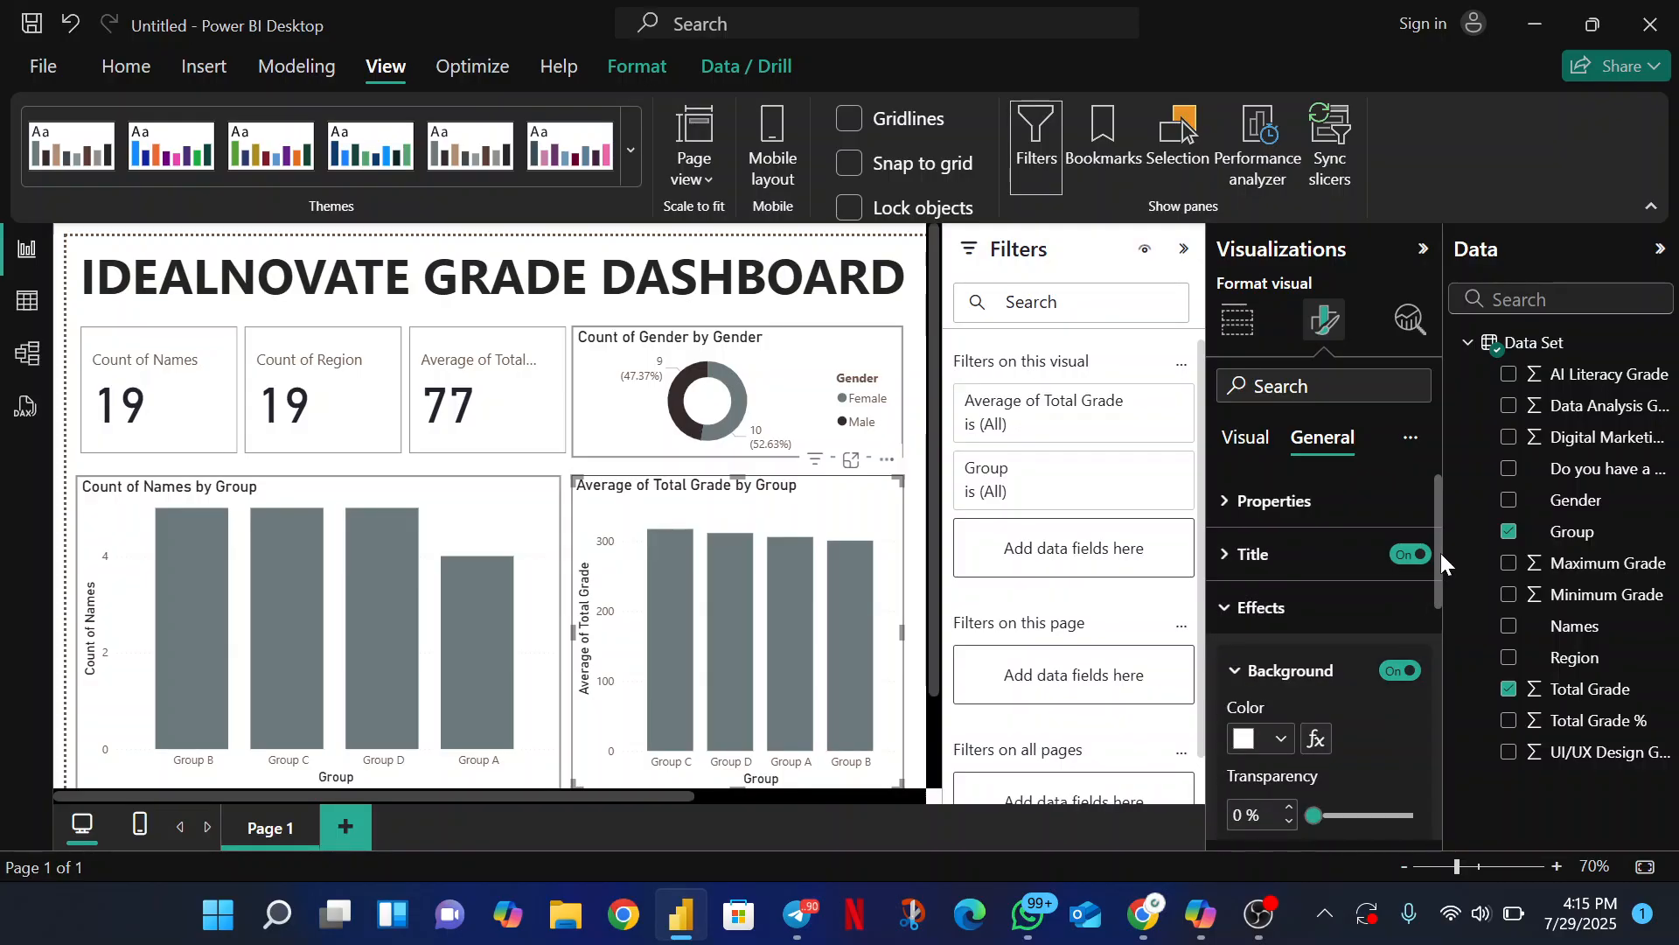
left_click_drag(1438, 553, 1439, 680)
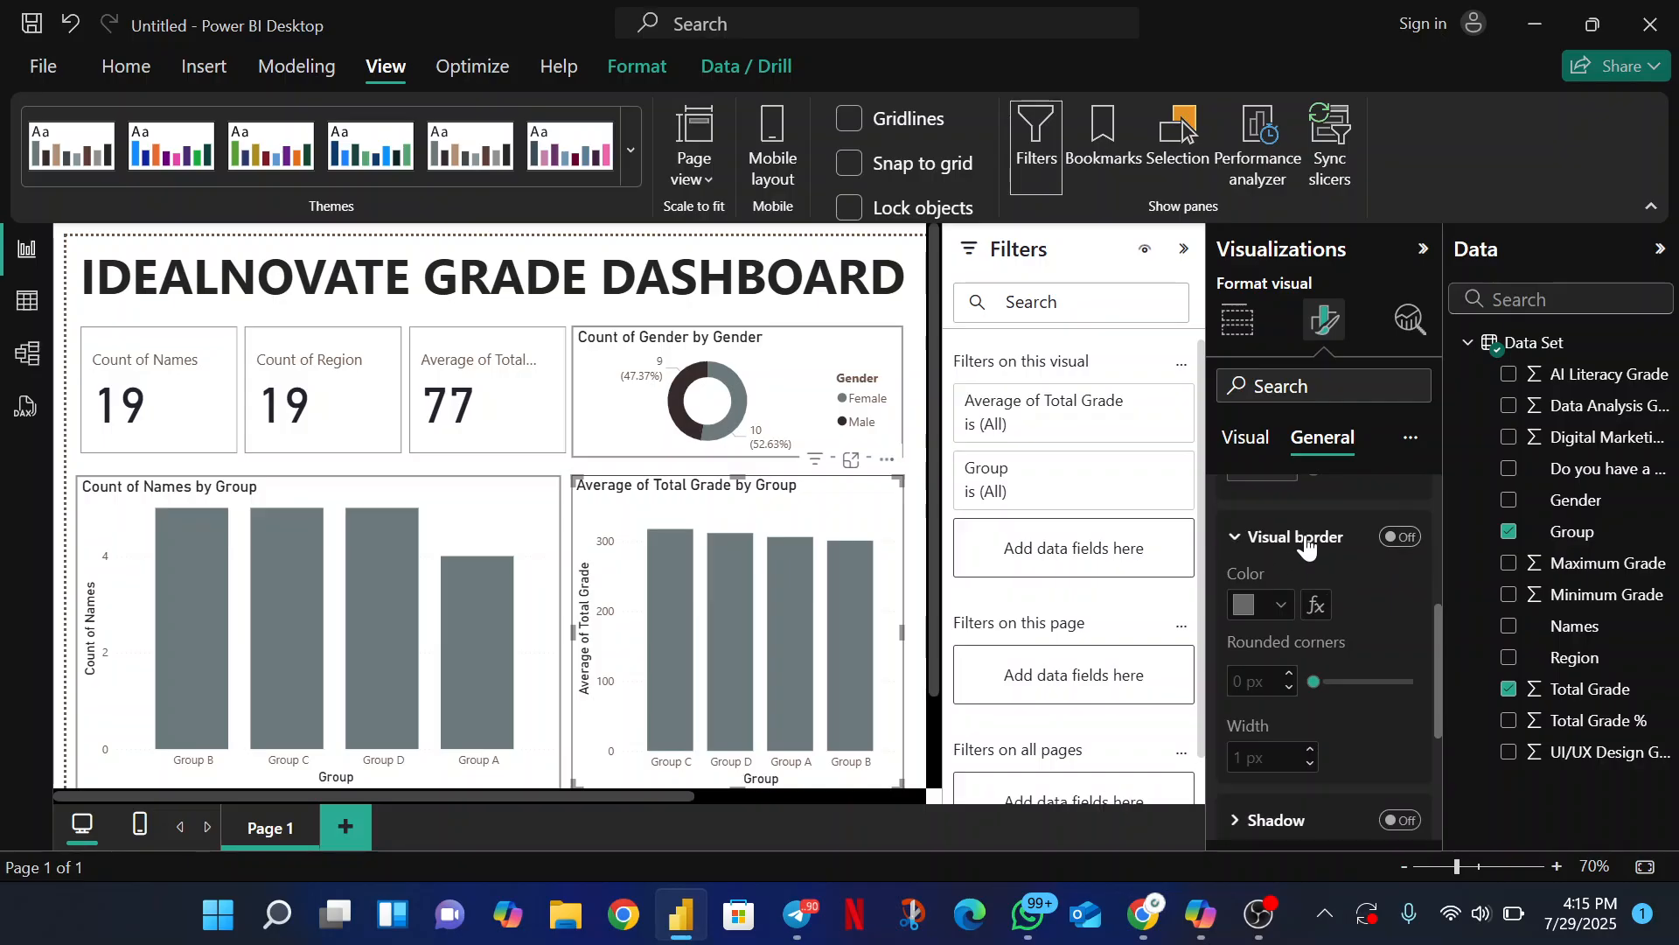
left_click(1404, 539)
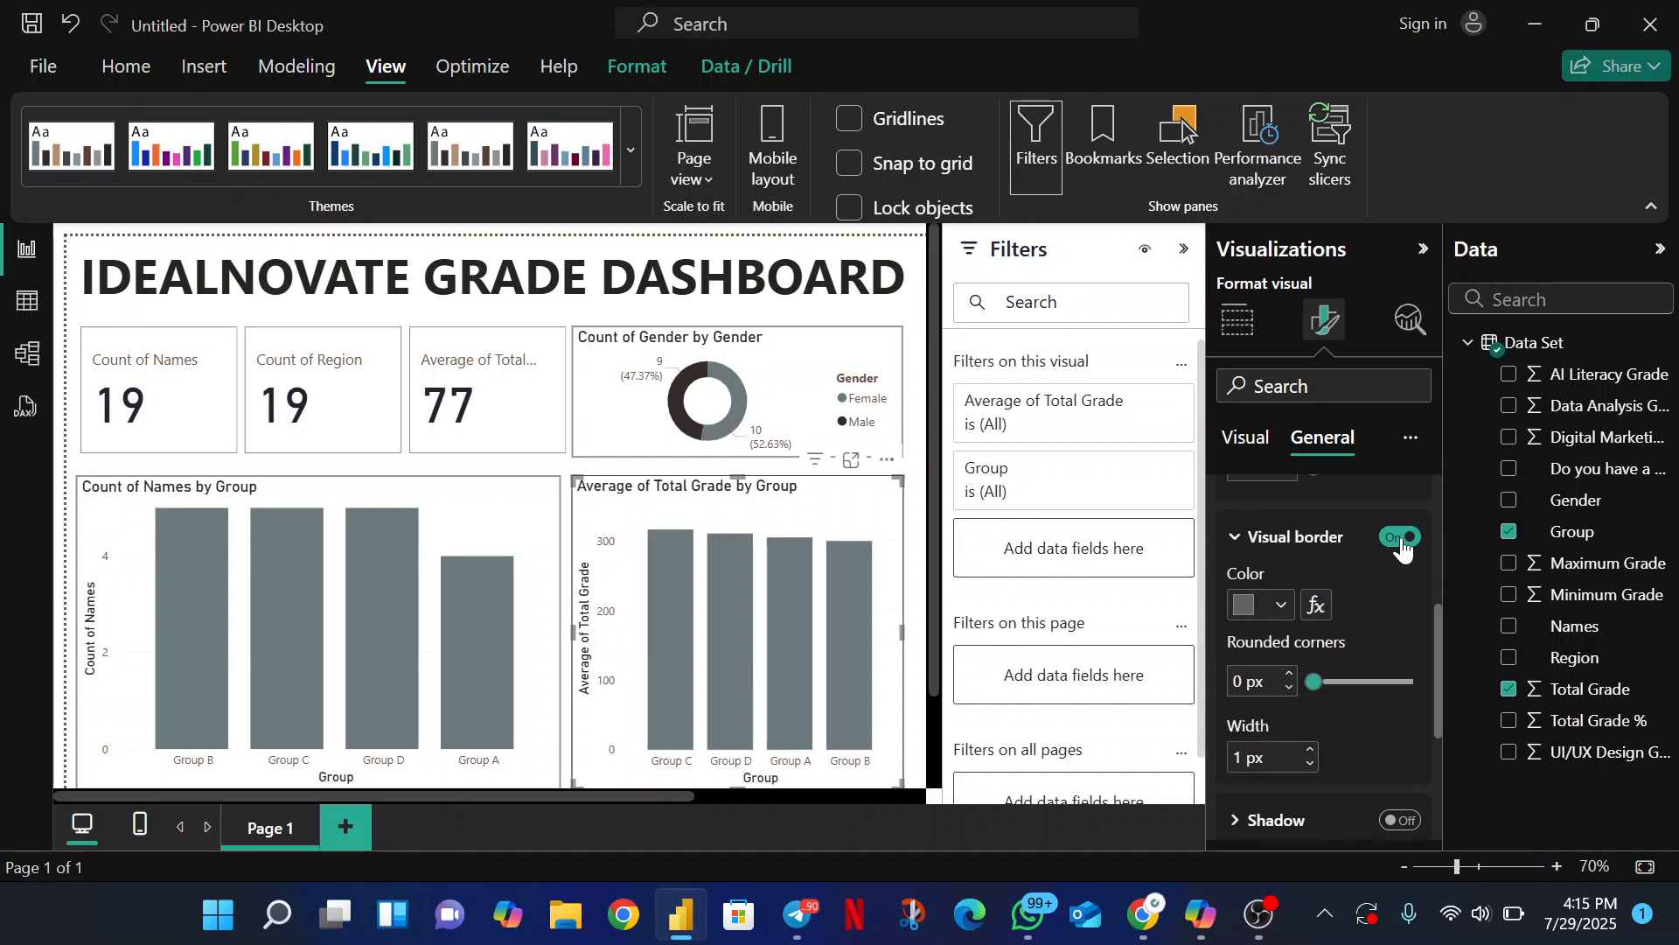
Give the Average of Total Grade by Group chart's border a 2 px width and the same medium grey as the other charts
left_click_drag(1435, 643, 1435, 690)
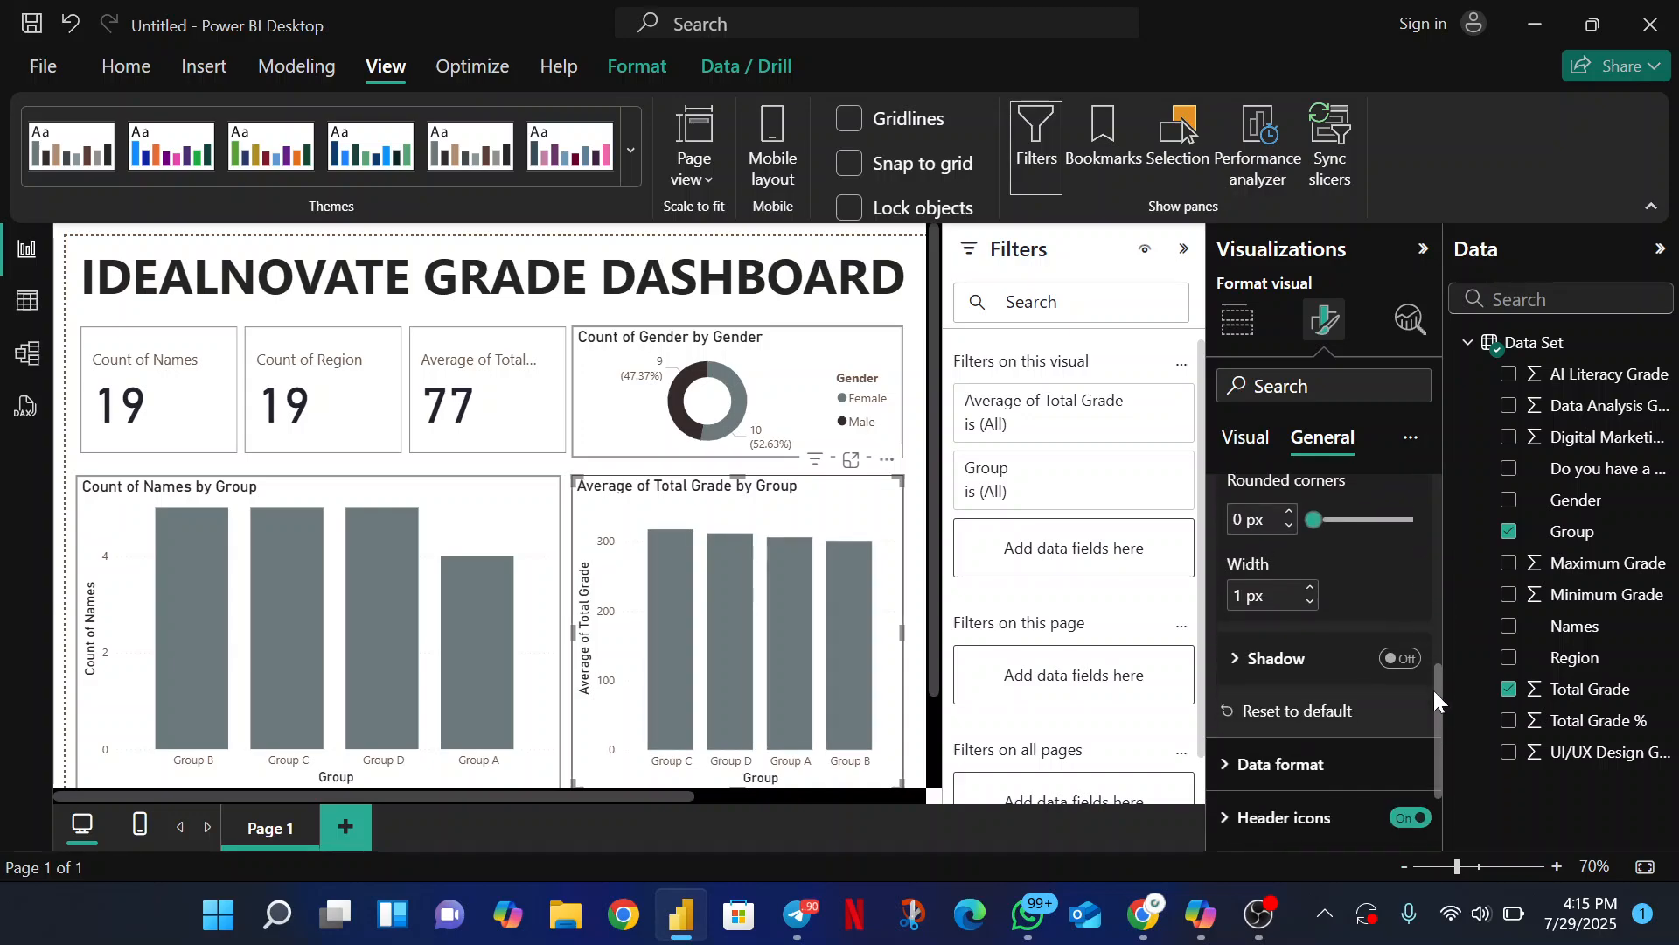
left_click(1311, 588)
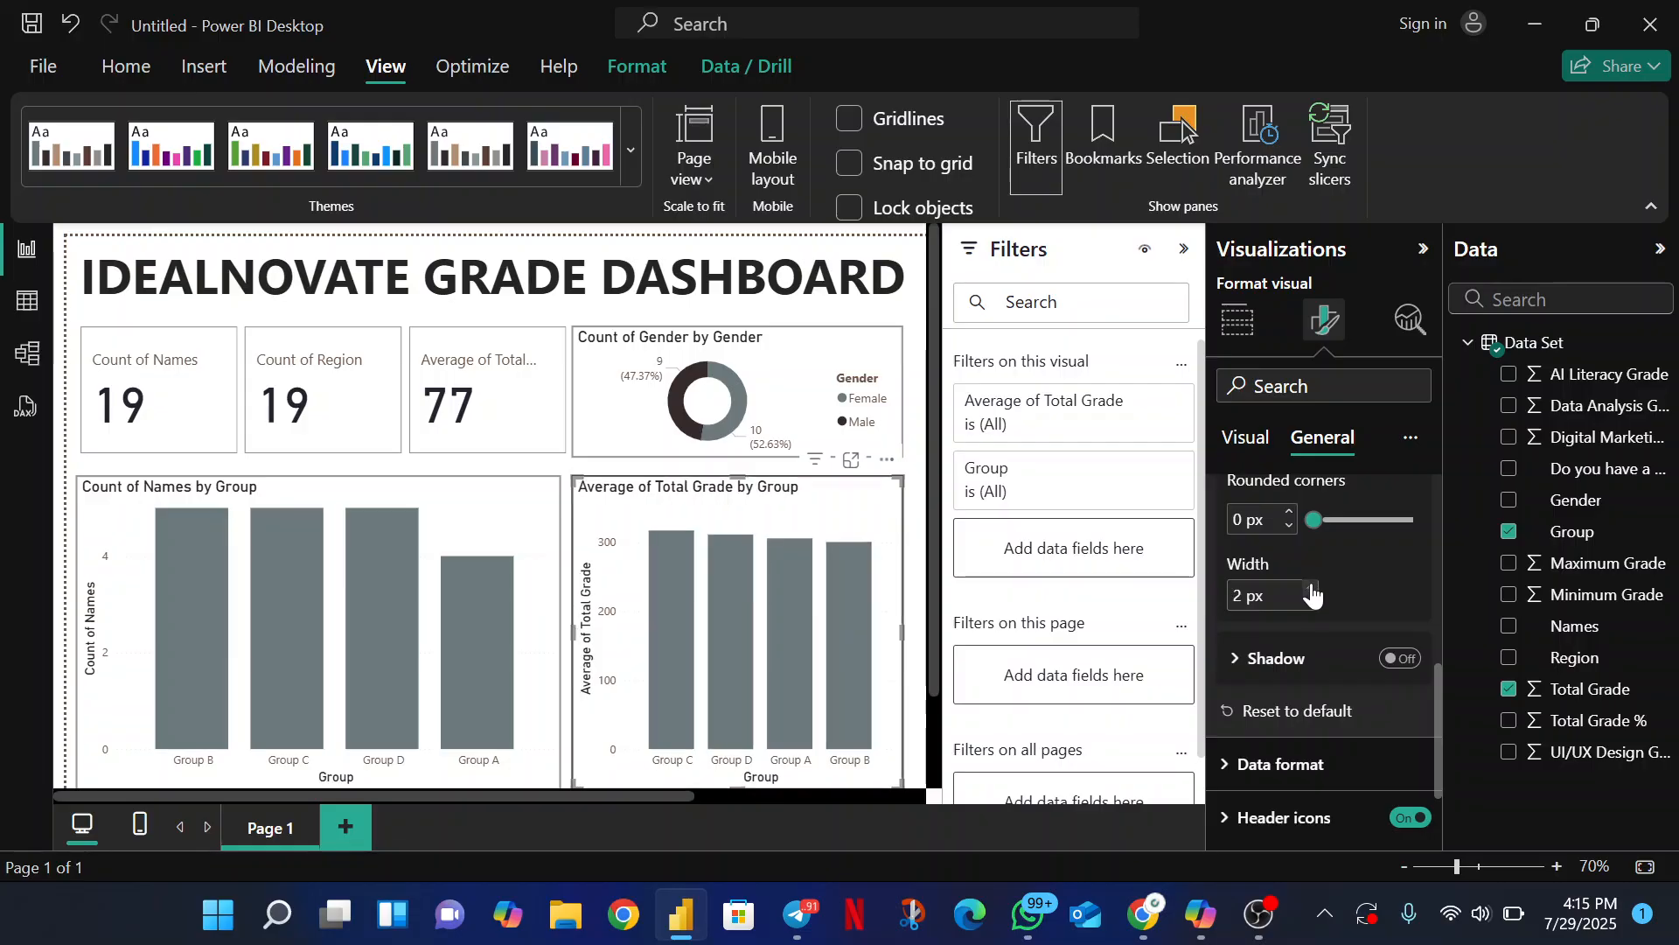
left_click_drag(1440, 677, 1436, 631)
left_click(1268, 568)
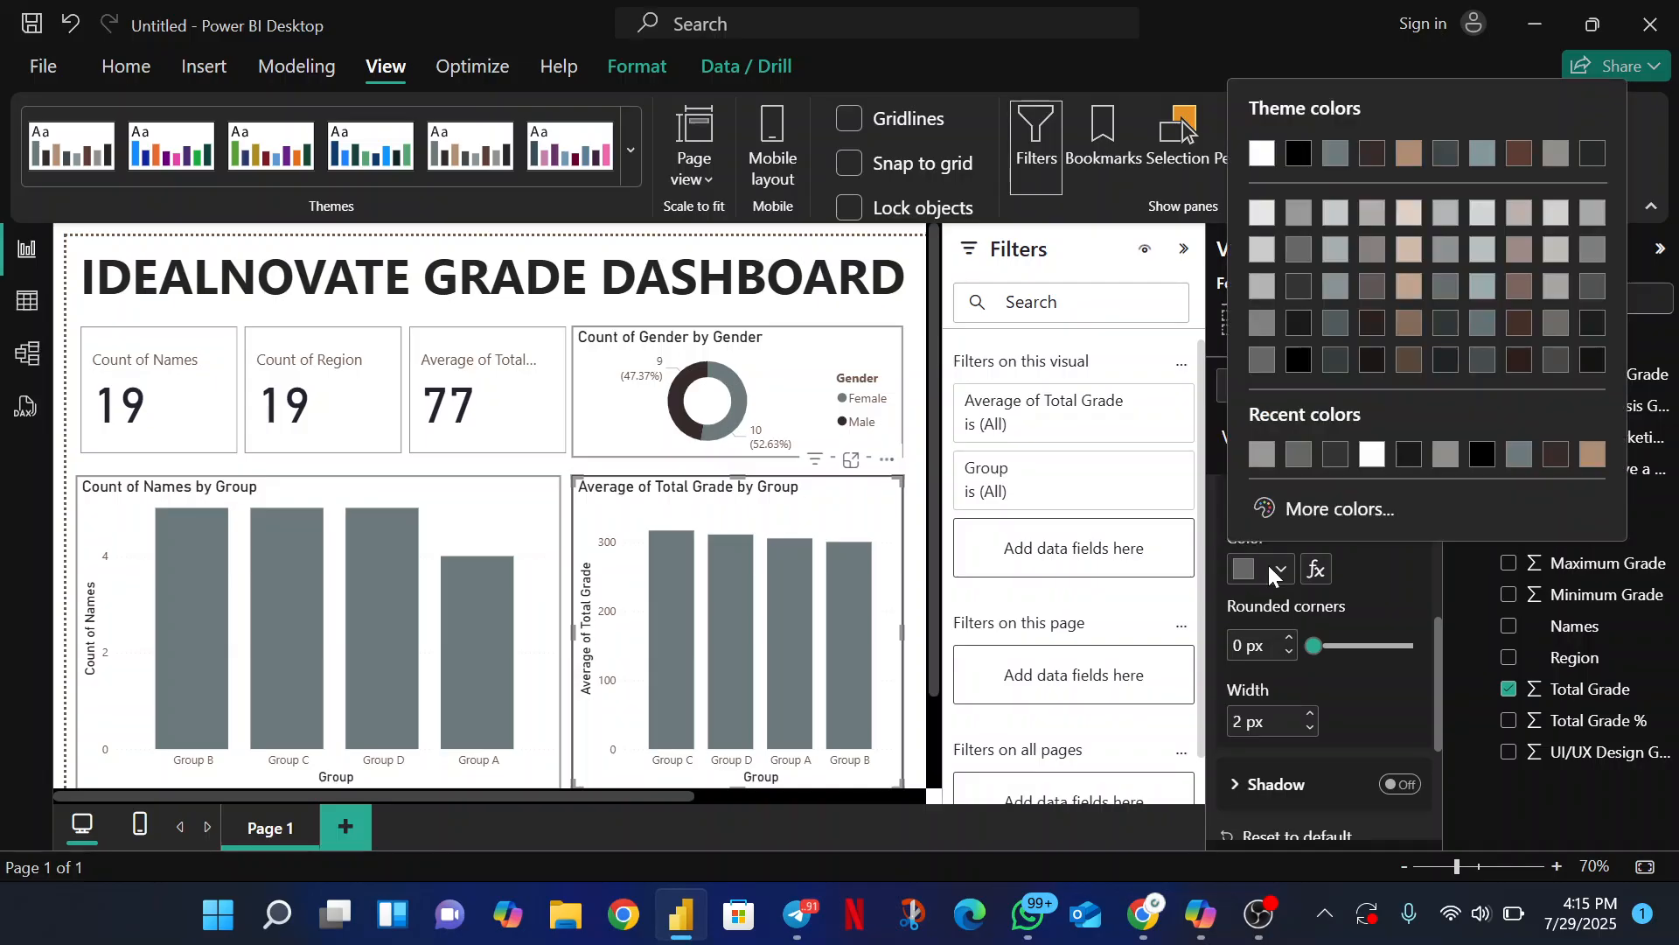
left_click(1298, 214)
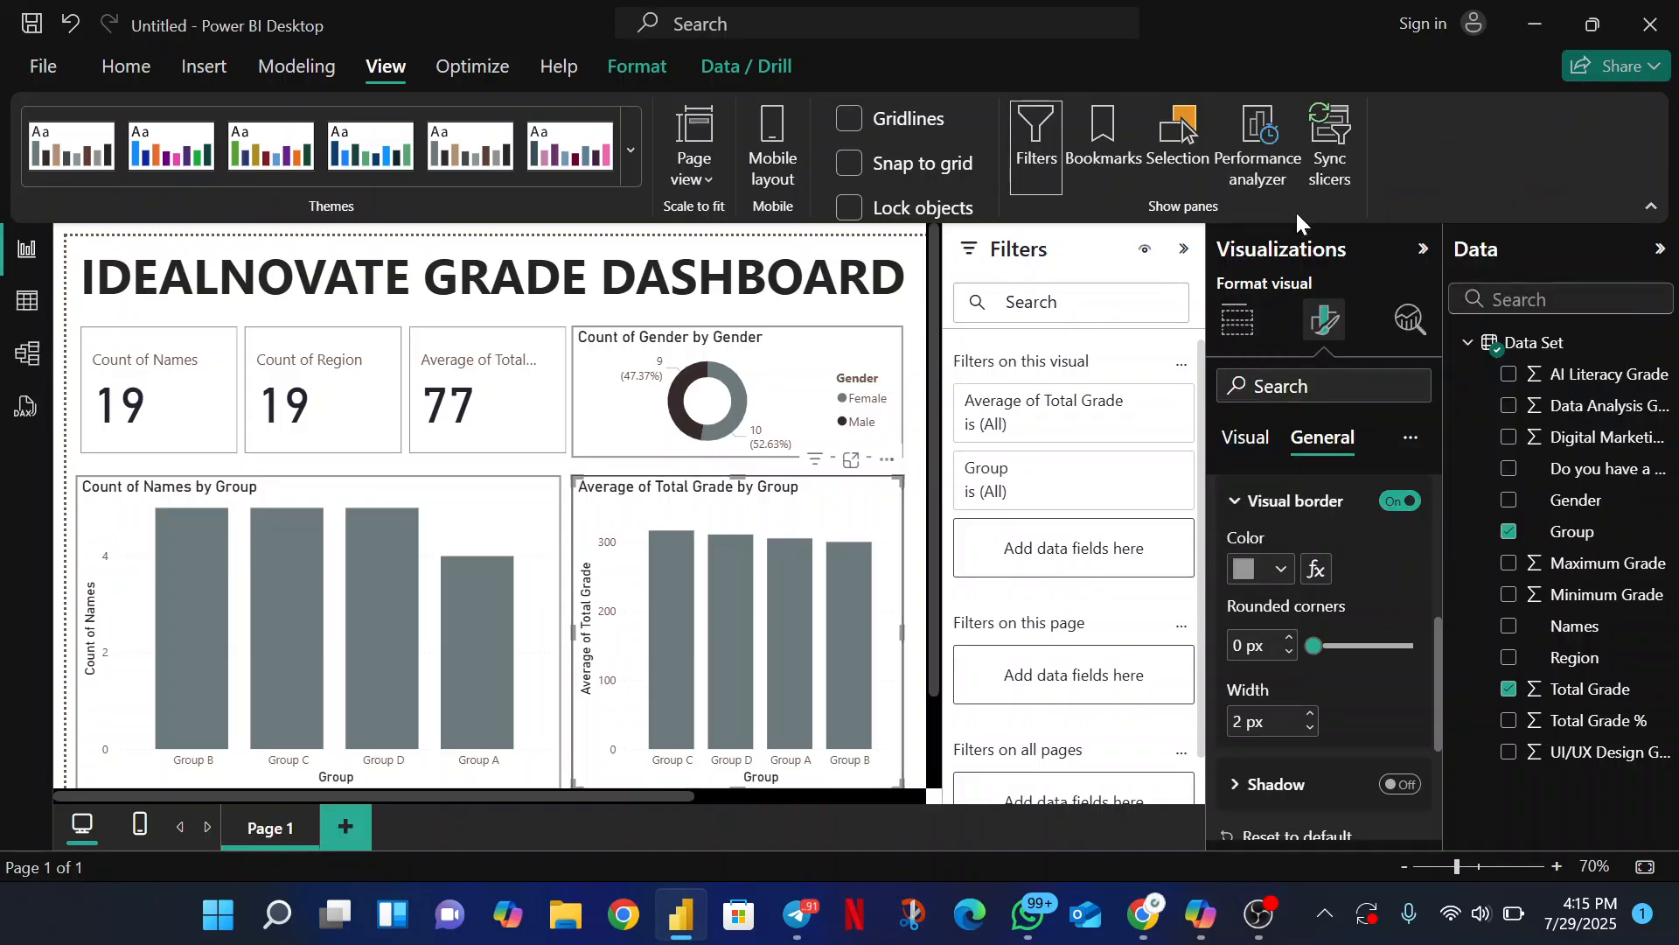
left_click(913, 536)
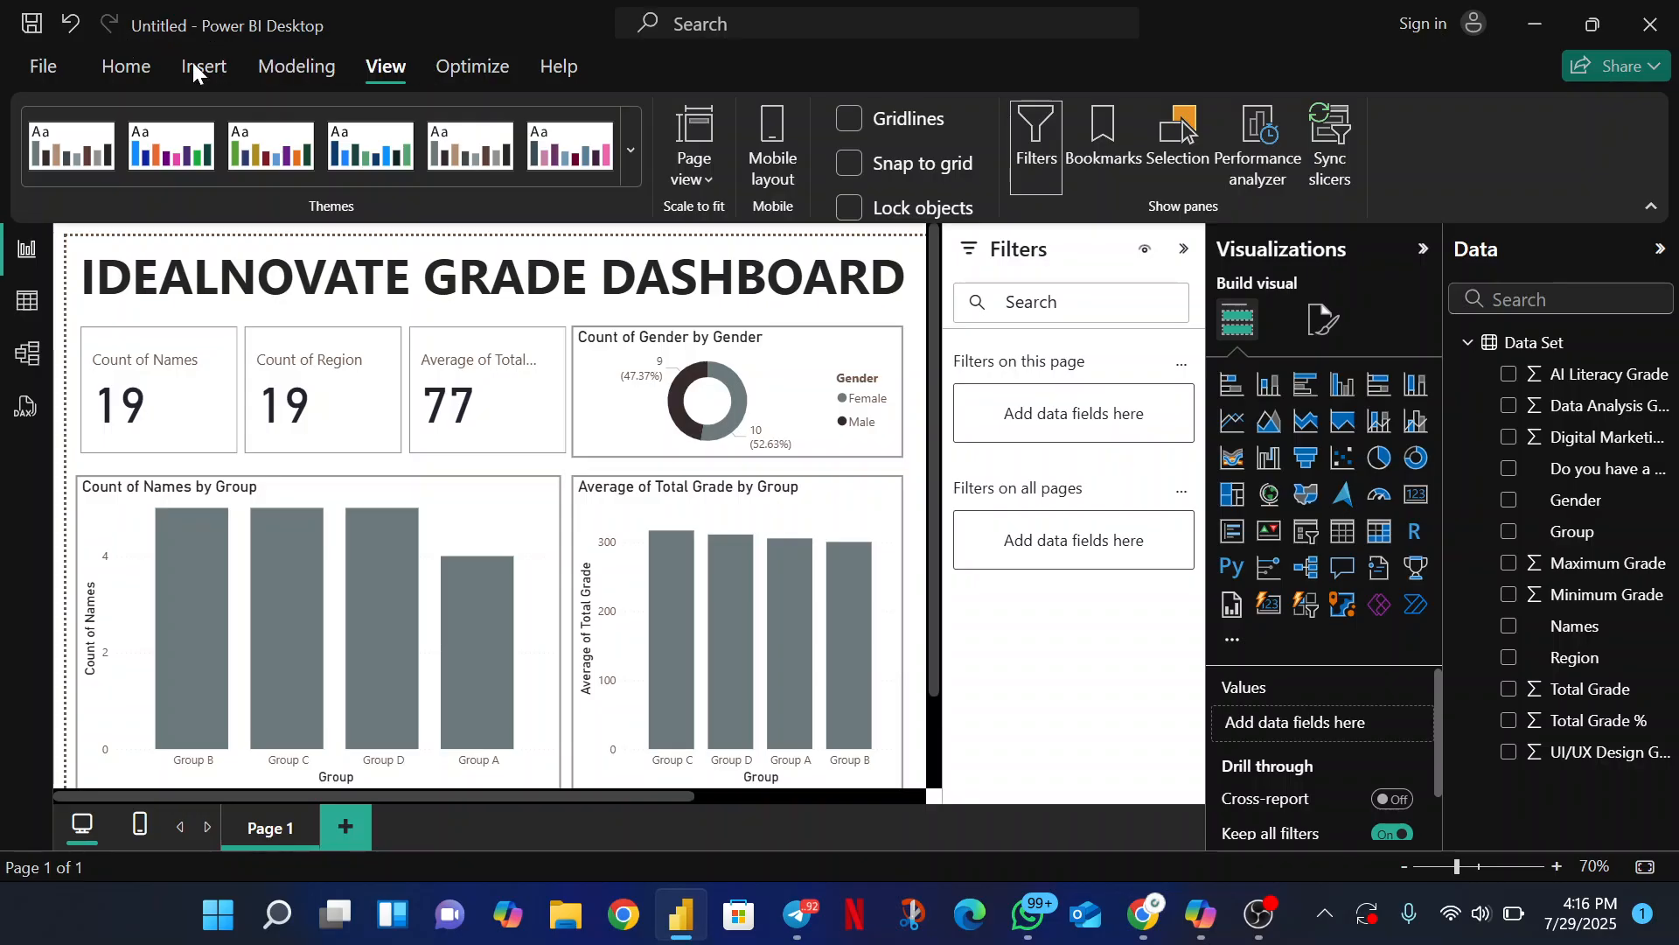
Save the report as a Power BI file named Idealnovate Student Visualization in the Downloads folder
left_click(28, 69)
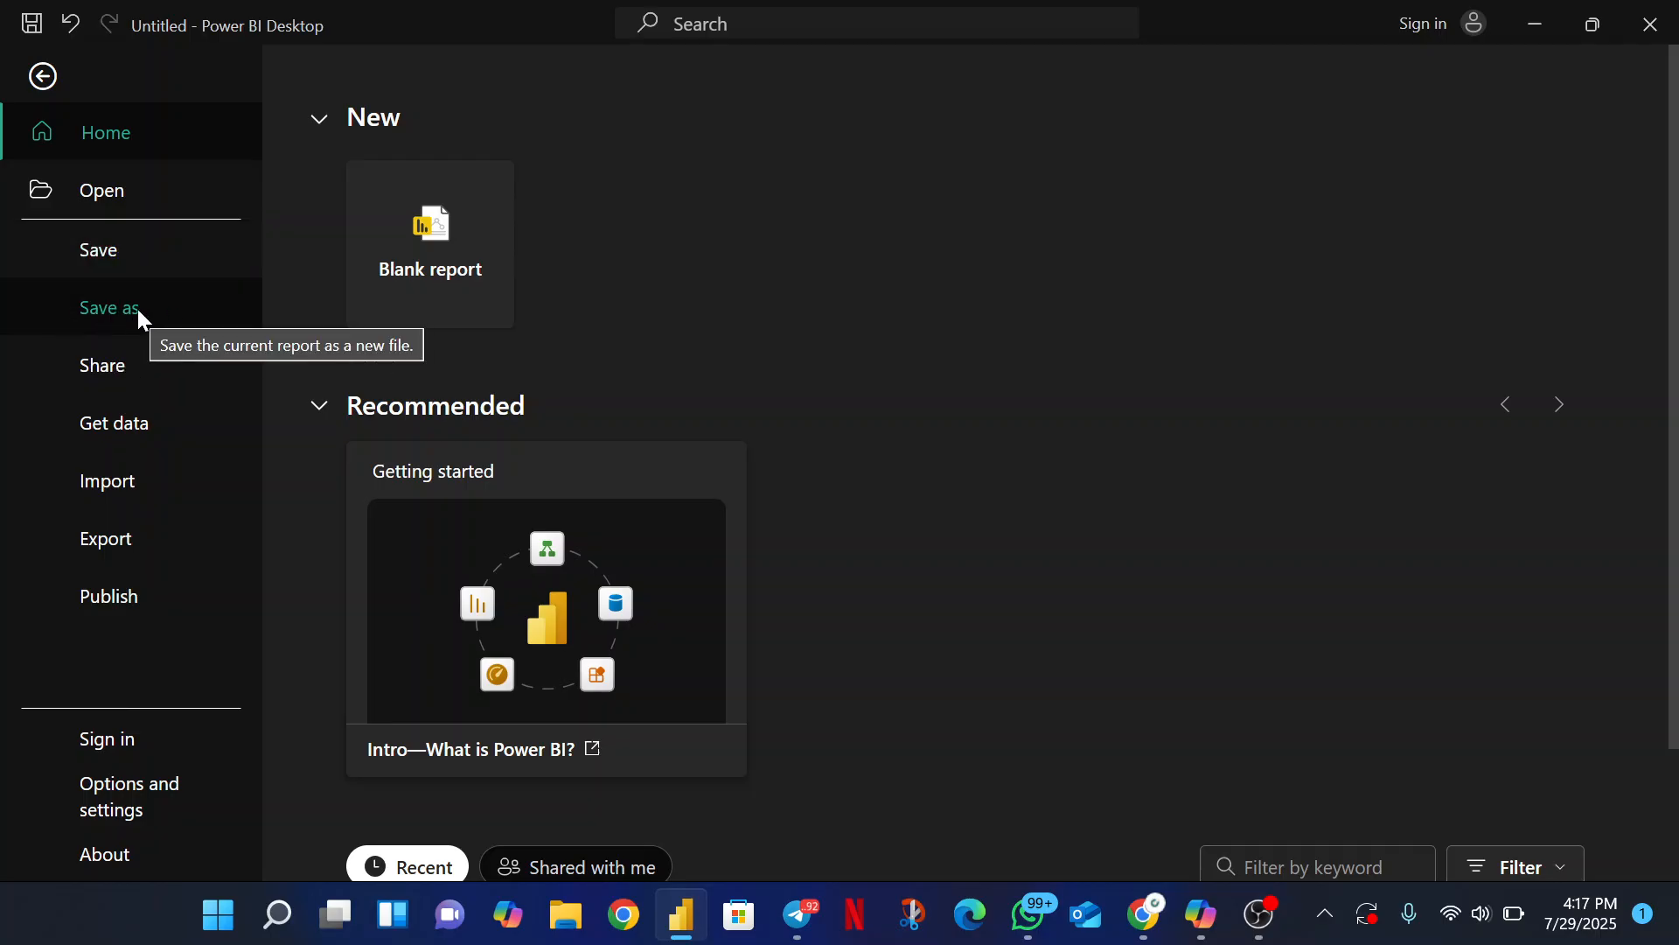
left_click(110, 322)
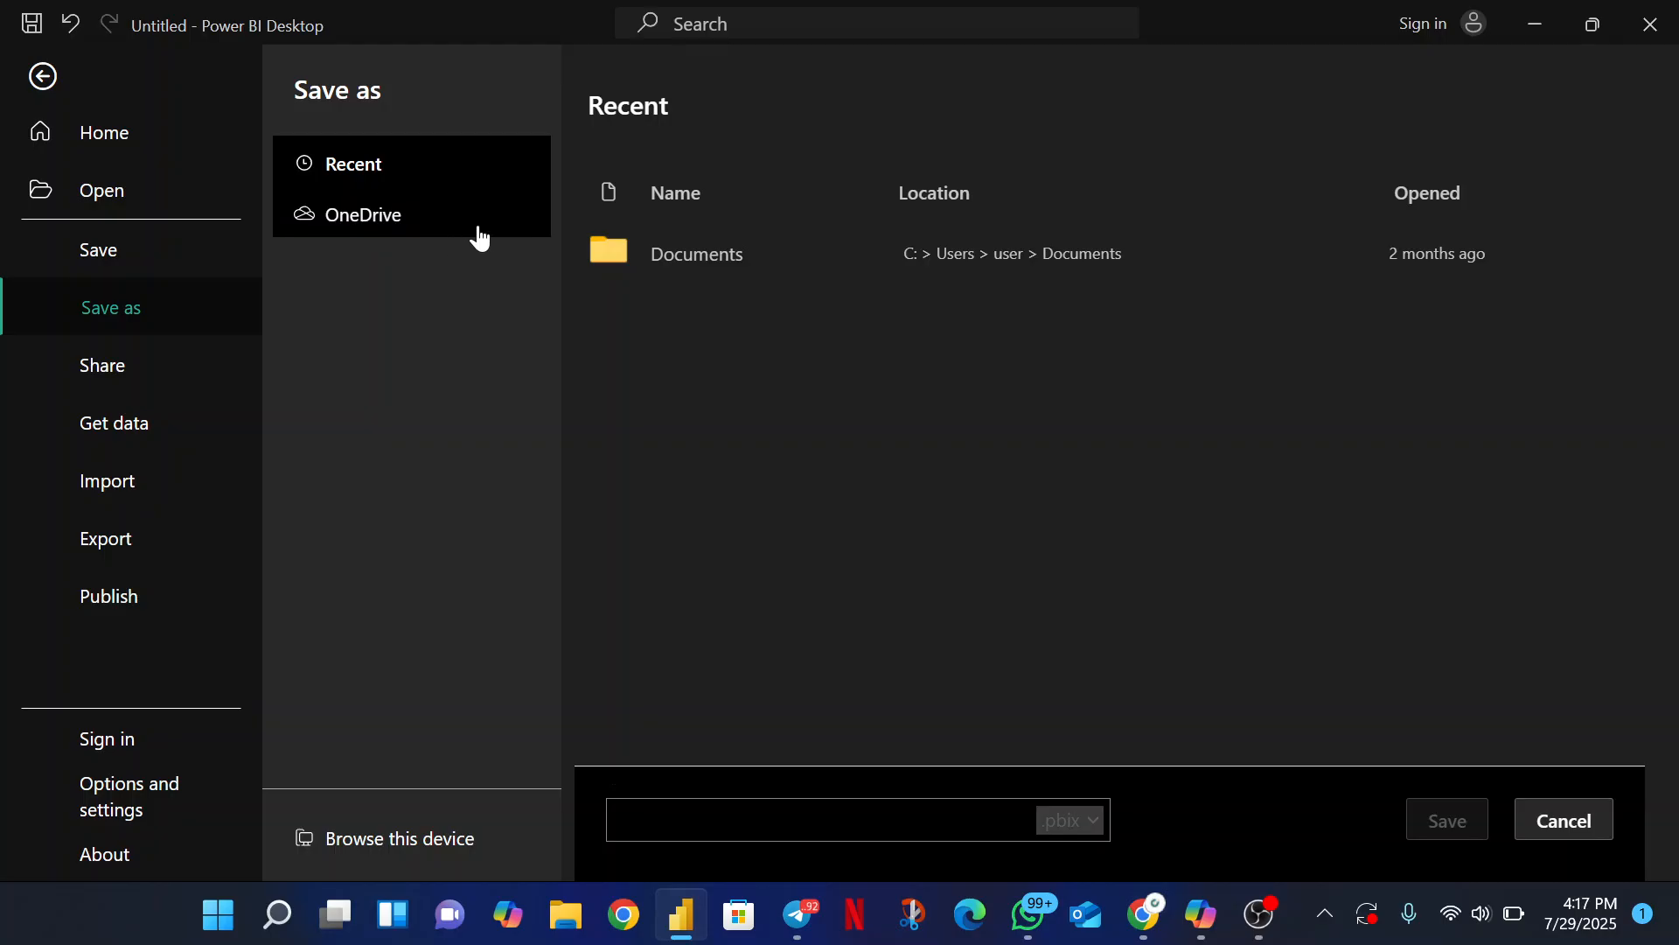
left_click(424, 838)
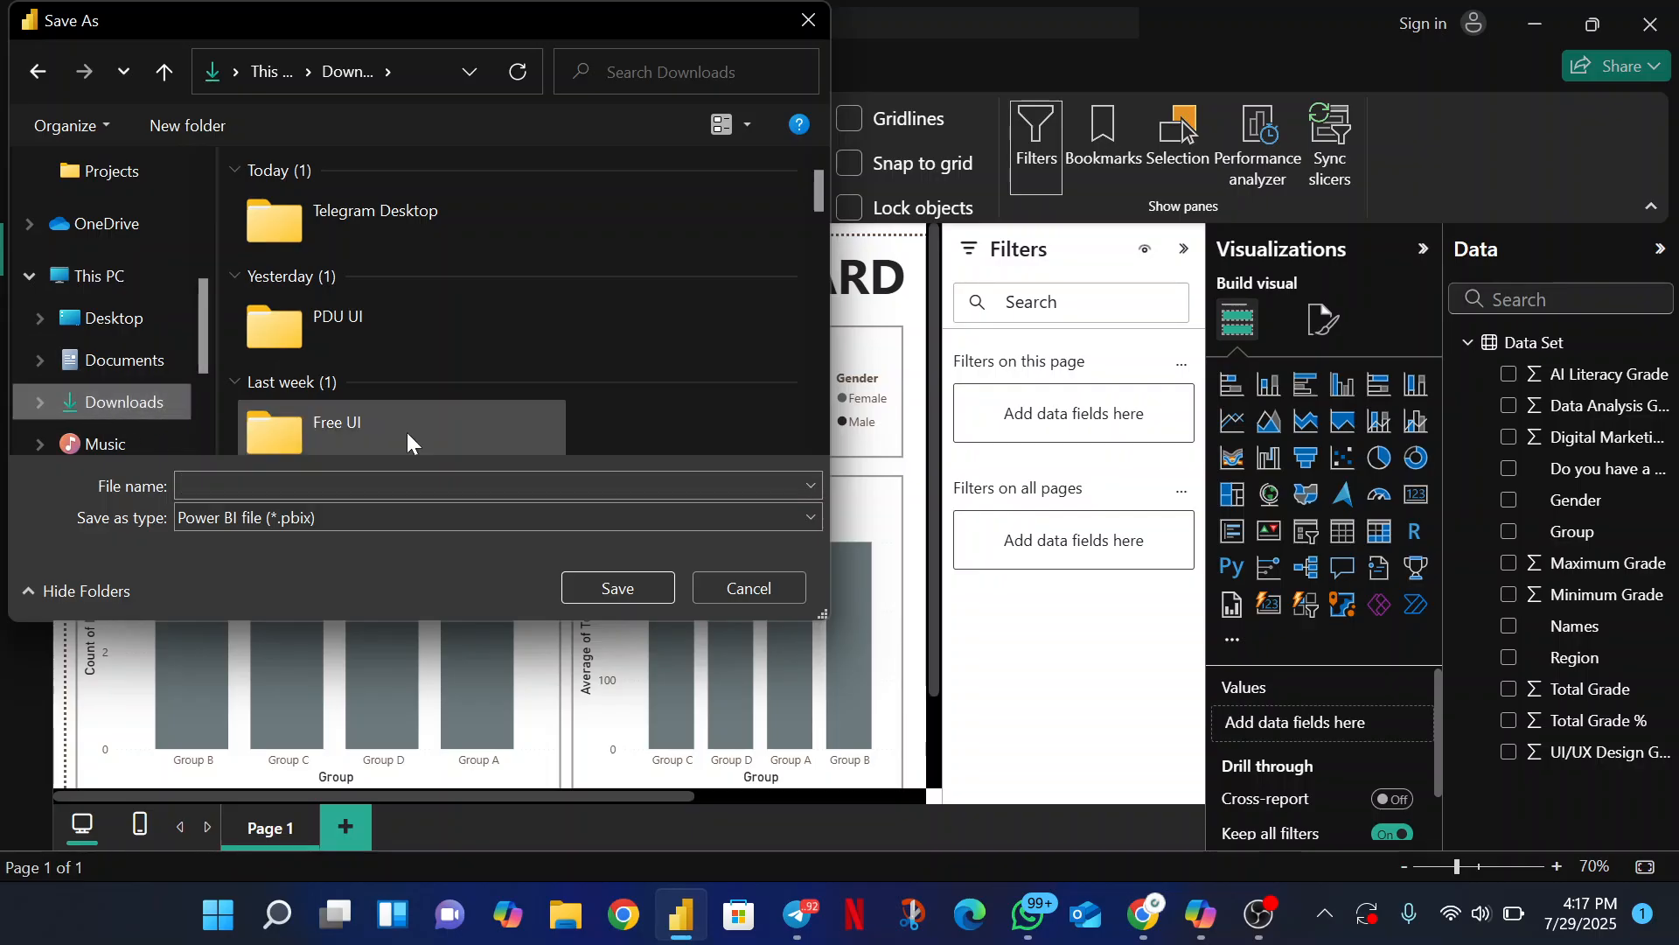
left_click(398, 486)
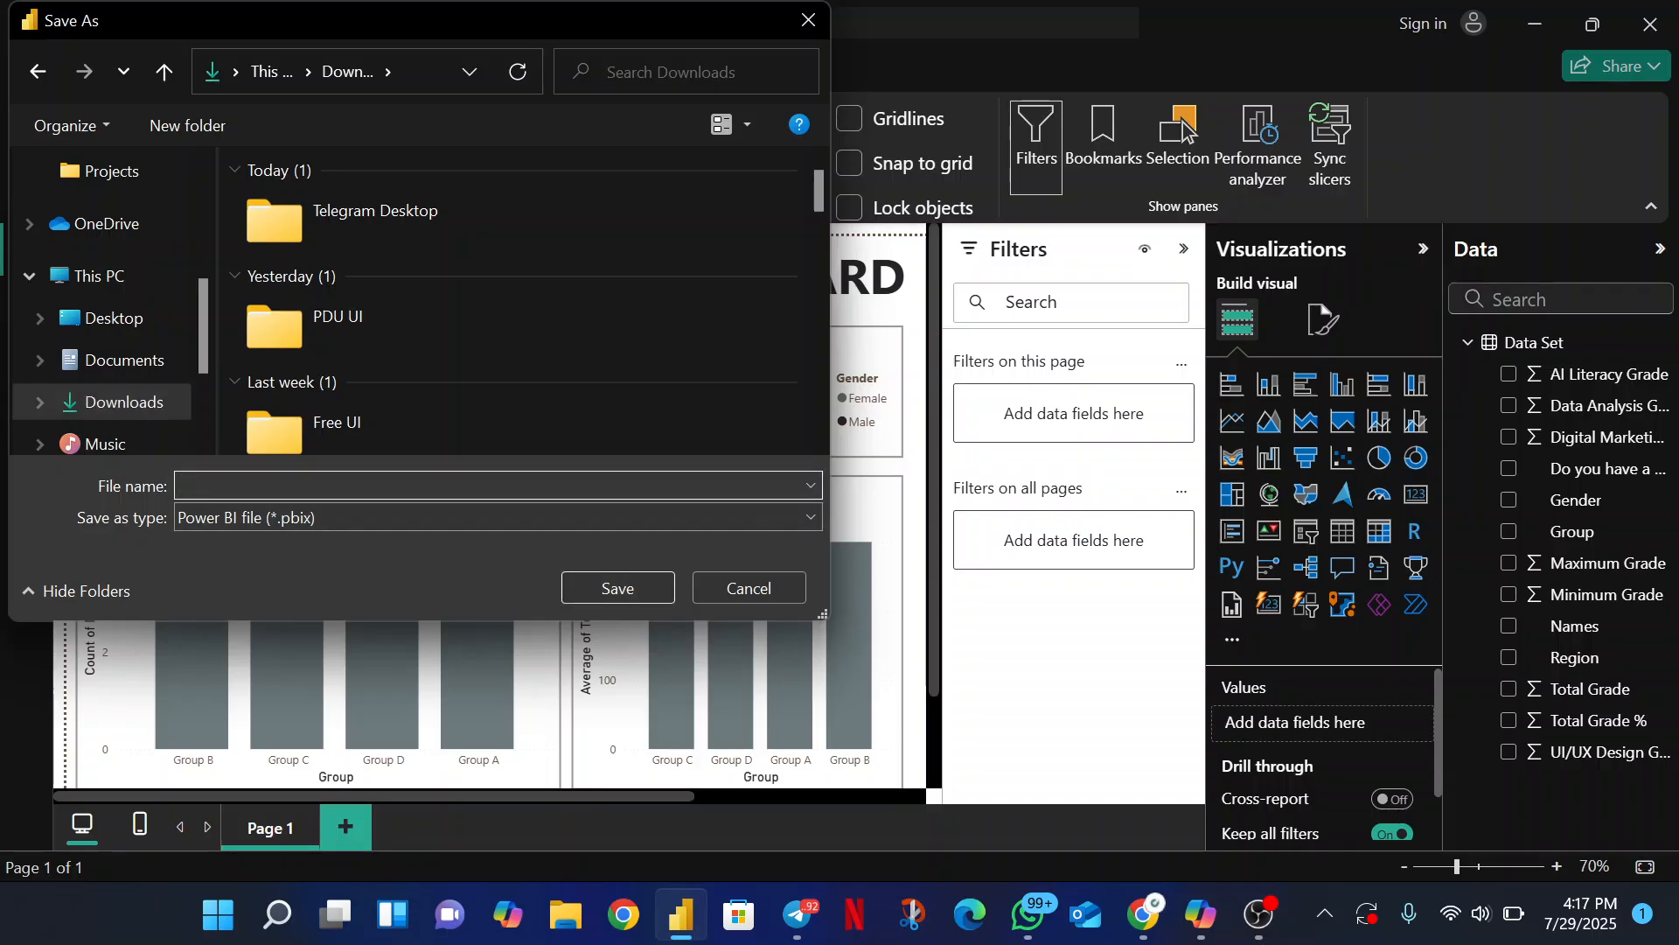
type("Idea")
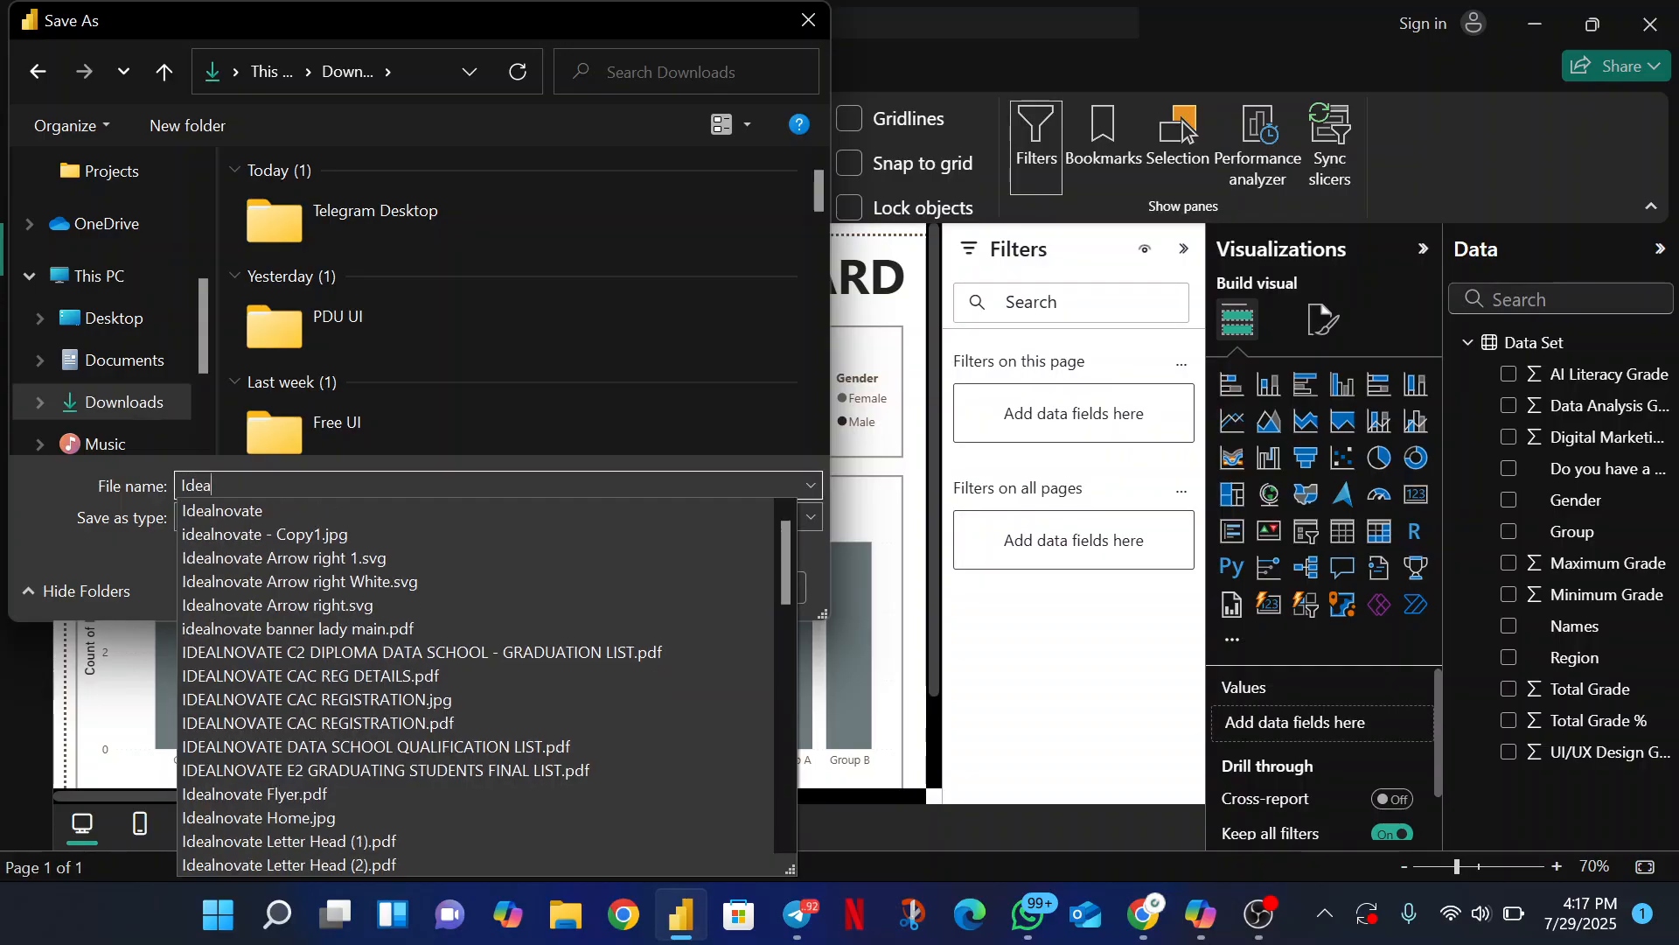
type("lnovate ")
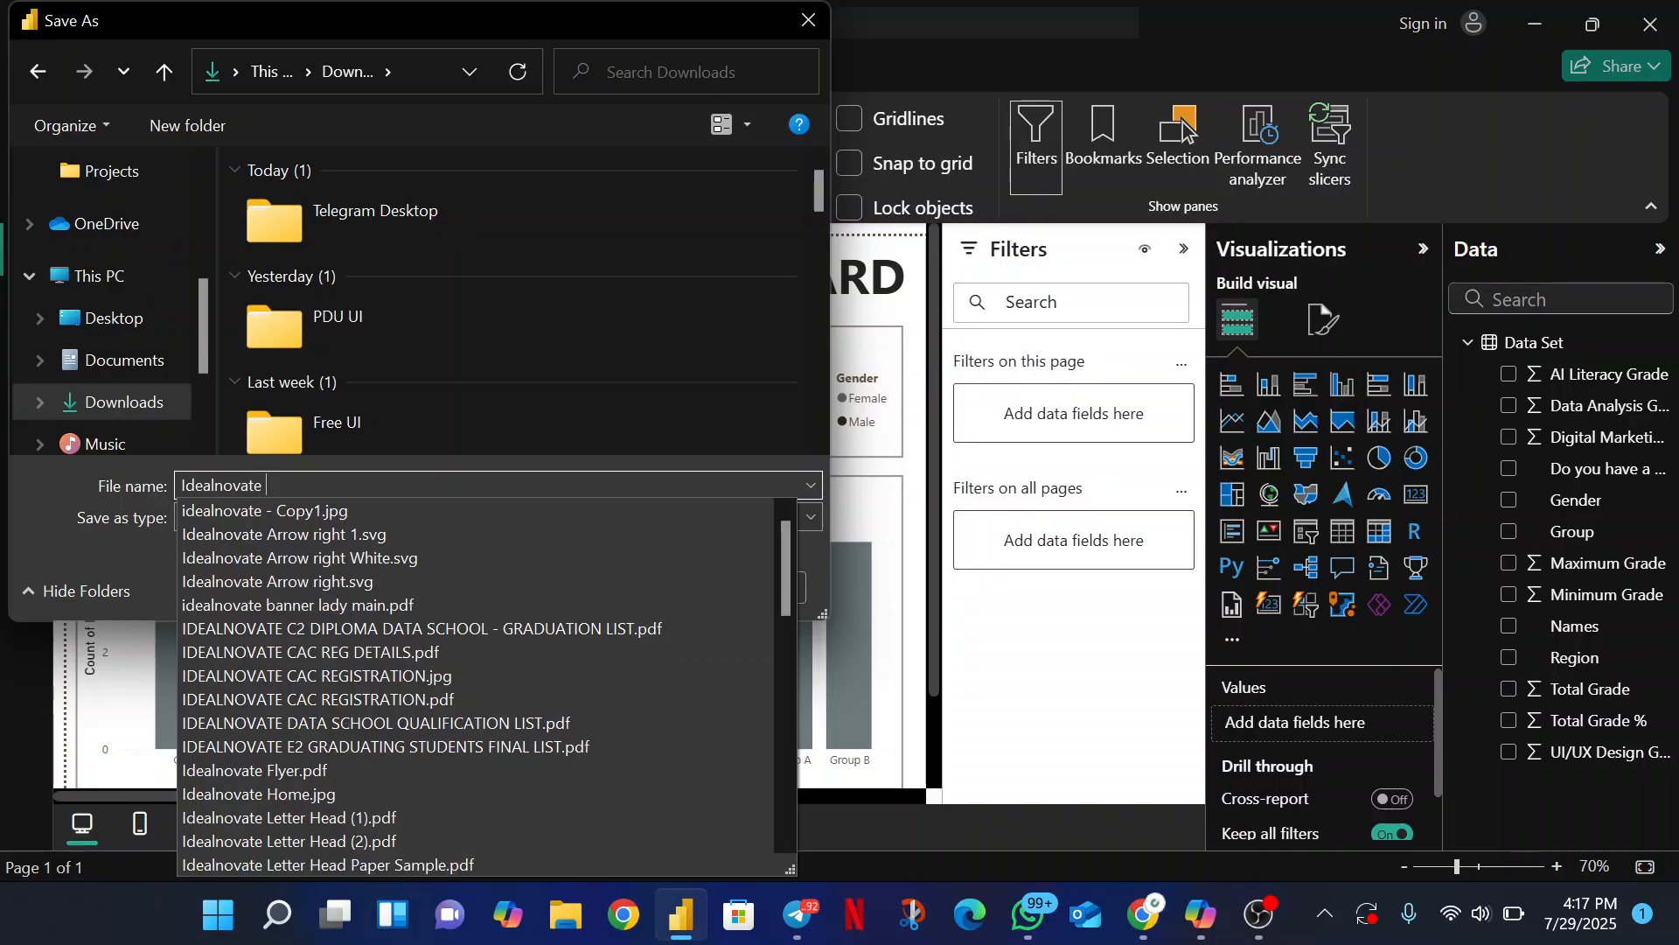
type("Stude")
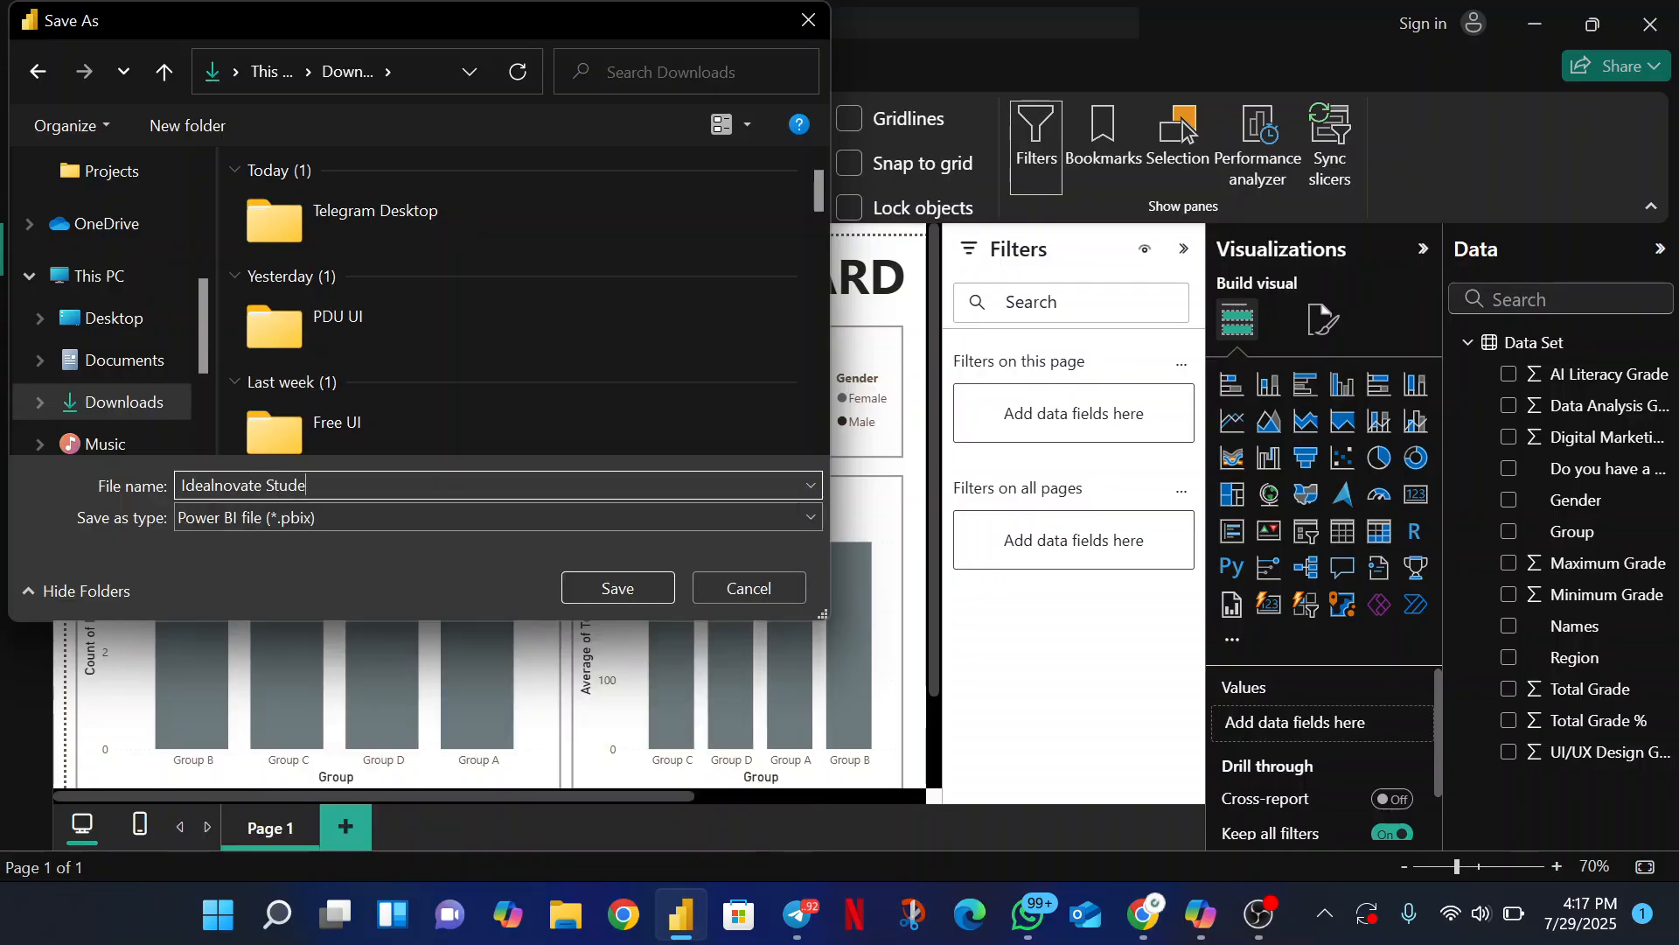
type("nt Visualization")
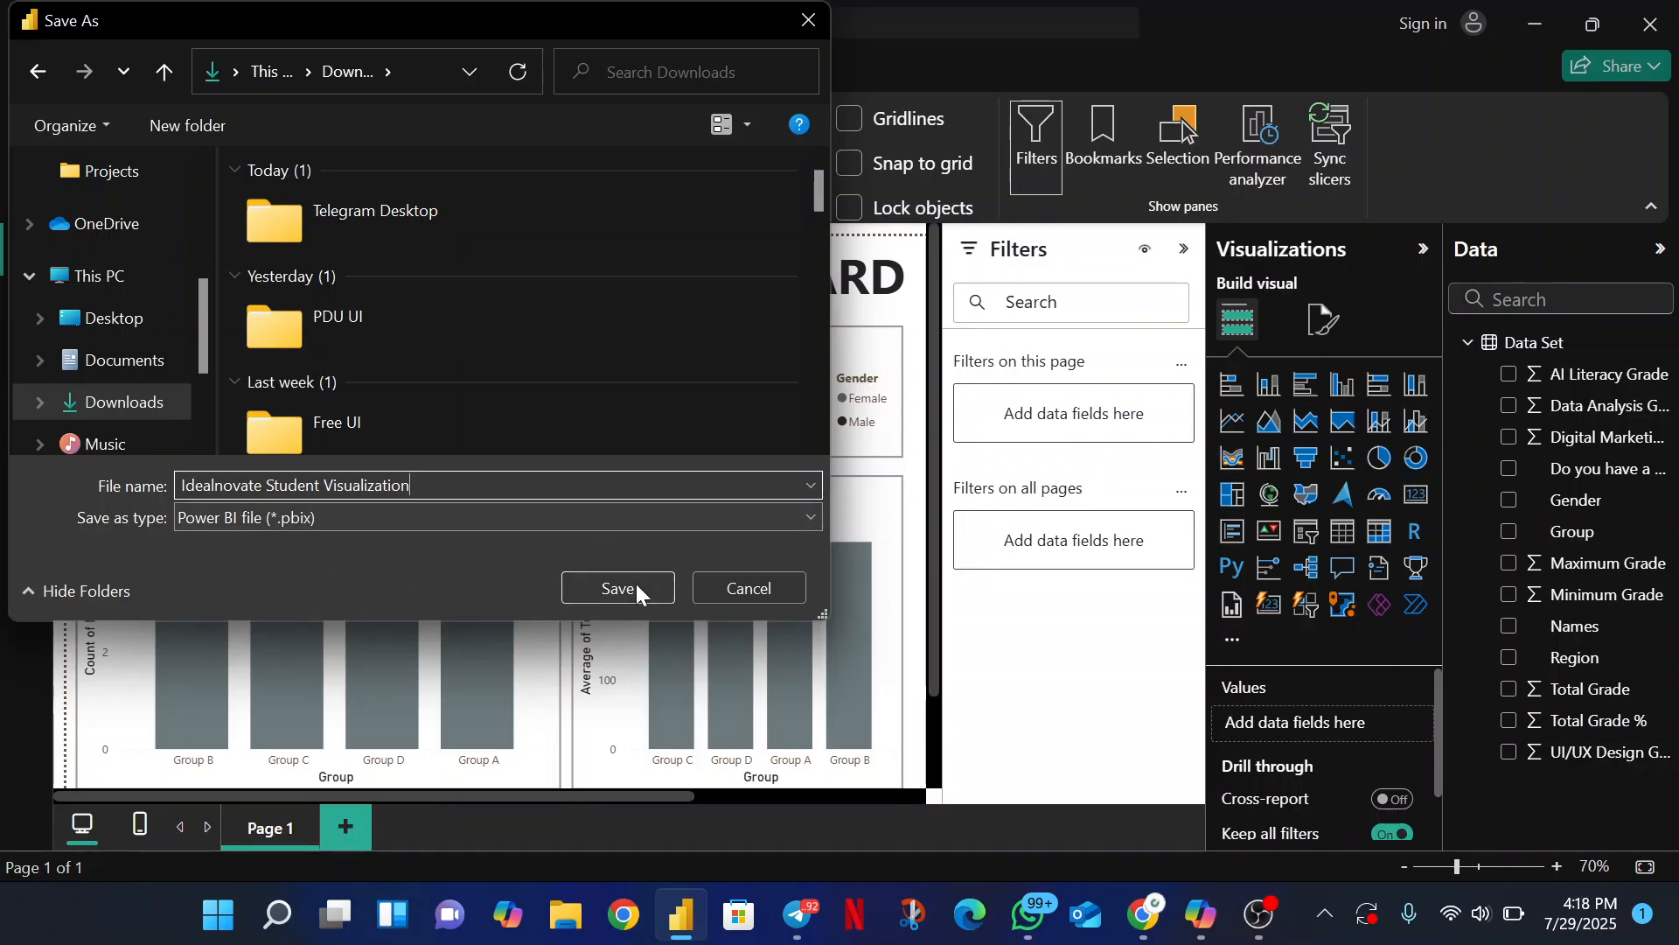
left_click(602, 587)
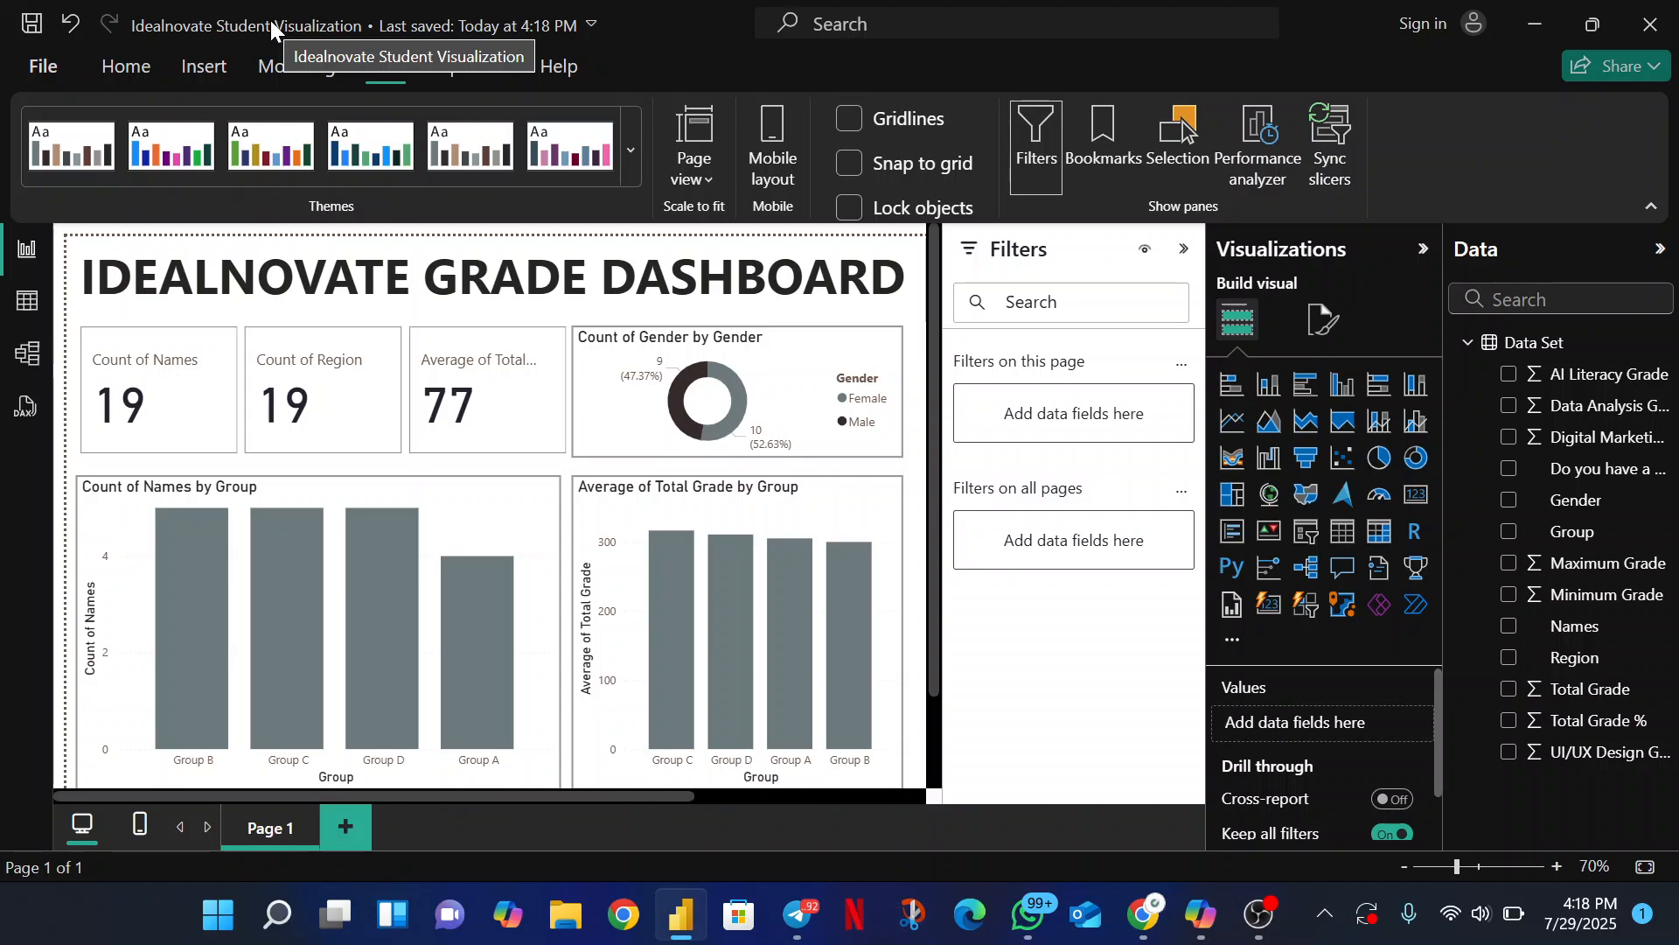
Export the saved report to PDF
left_click(46, 67)
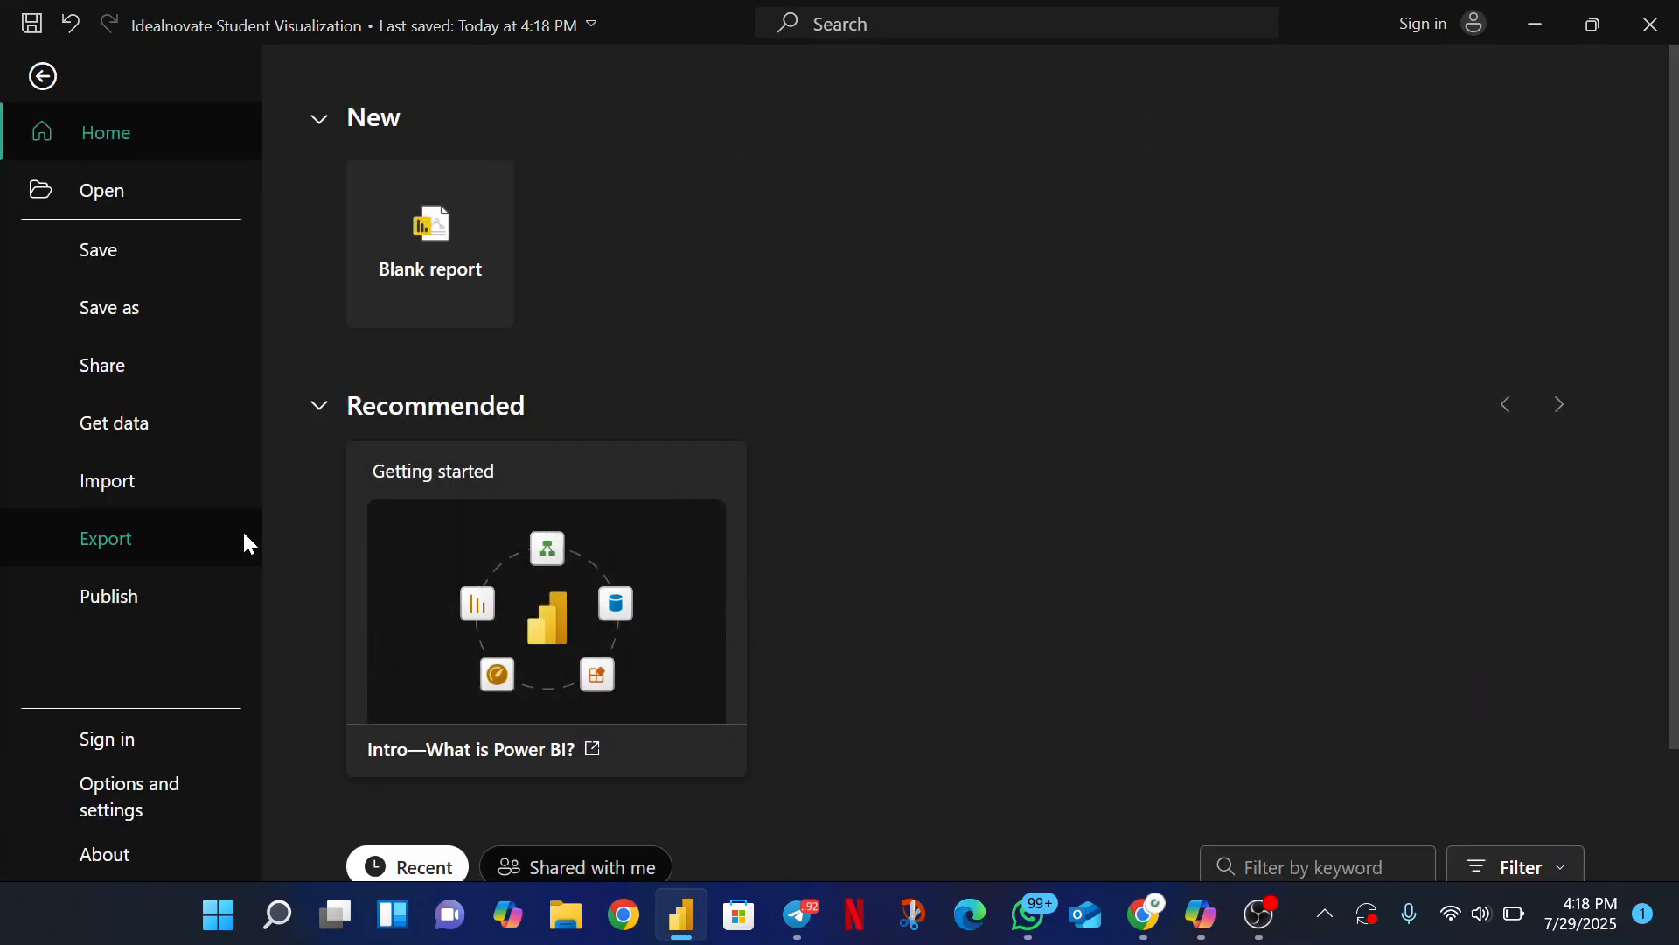
left_click(128, 551)
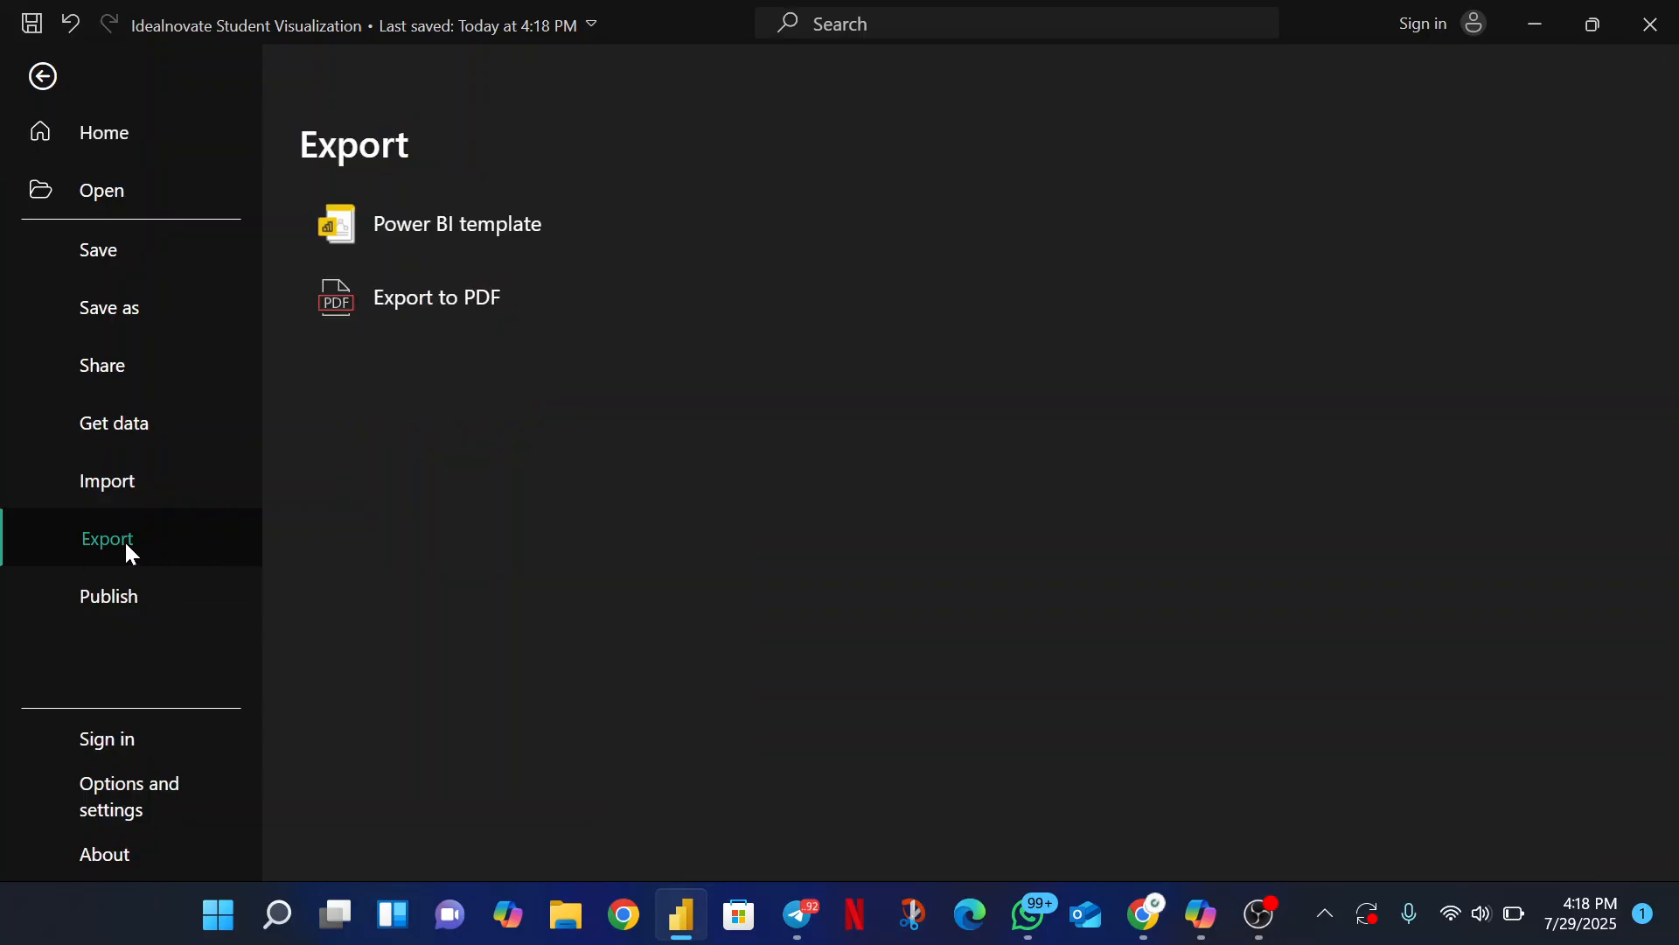
left_click(453, 312)
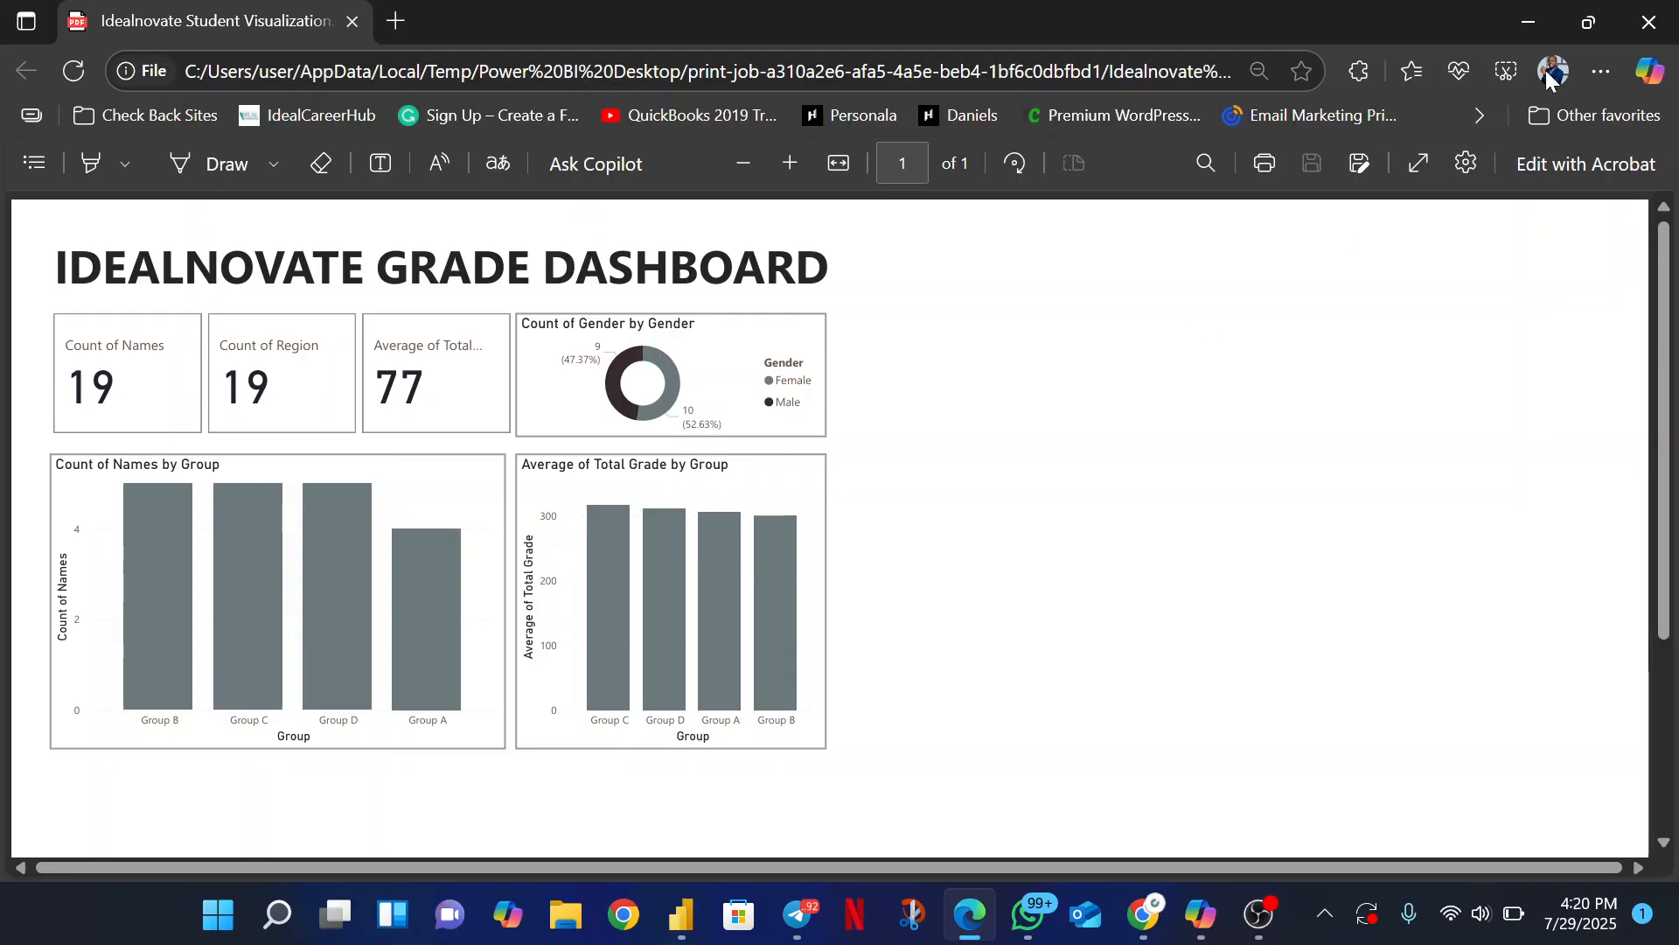
Open the print settings for the exported dashboard PDF, try the portrait layout and return to landscape
left_click(1599, 74)
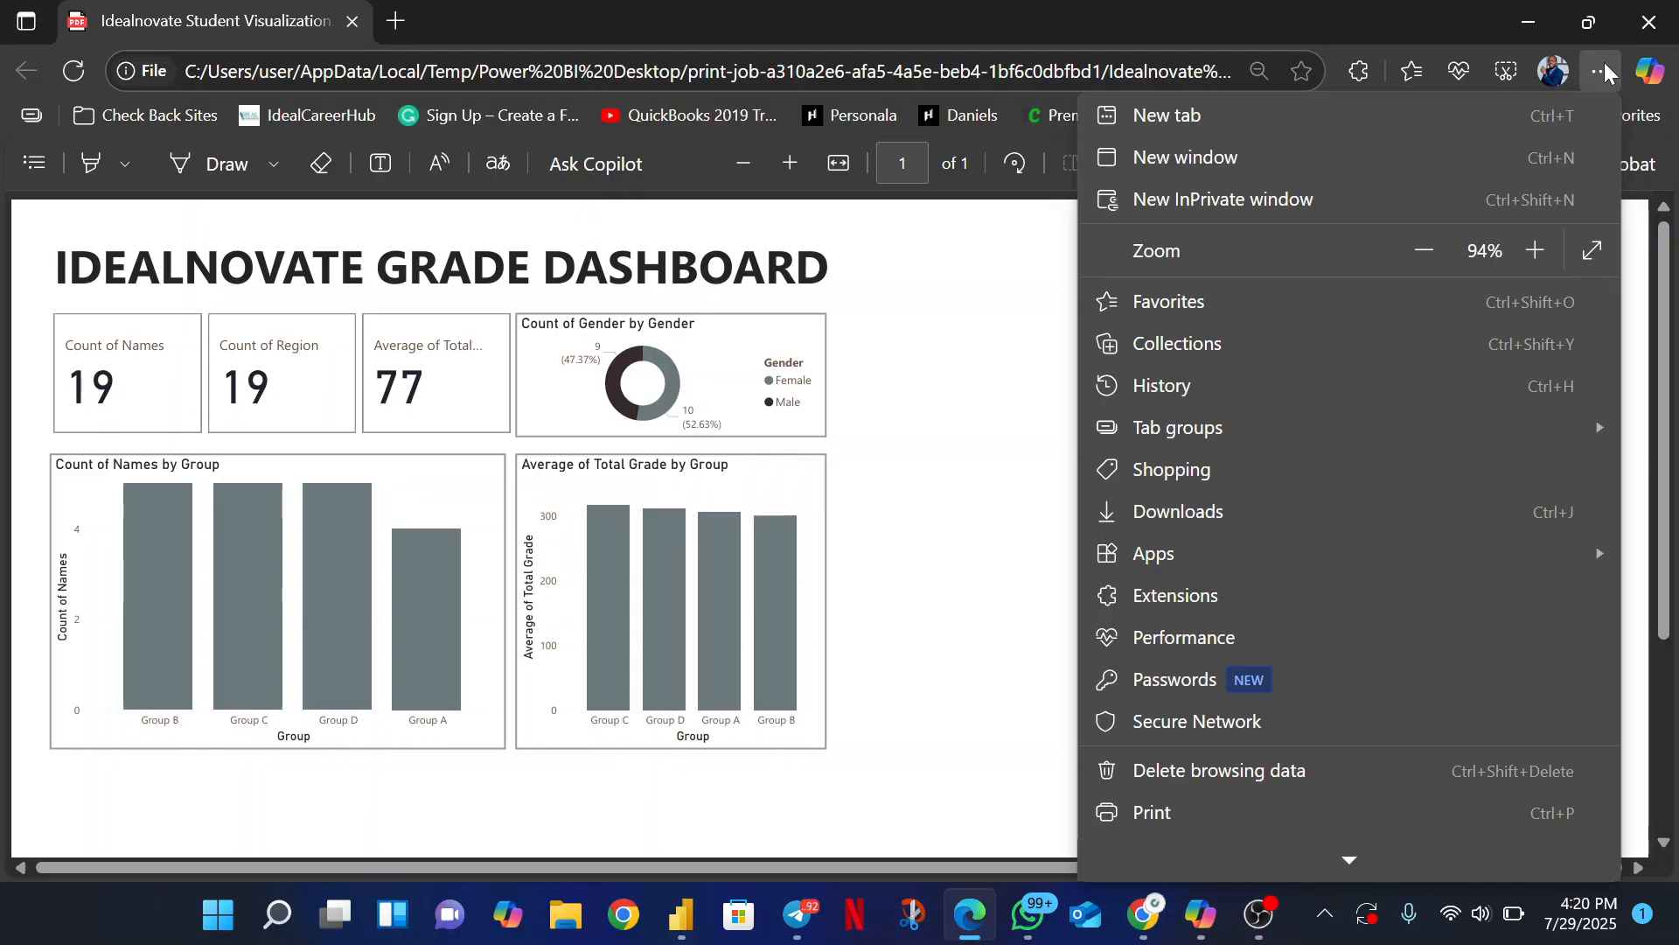
scroll(1130, 822, "down", 1)
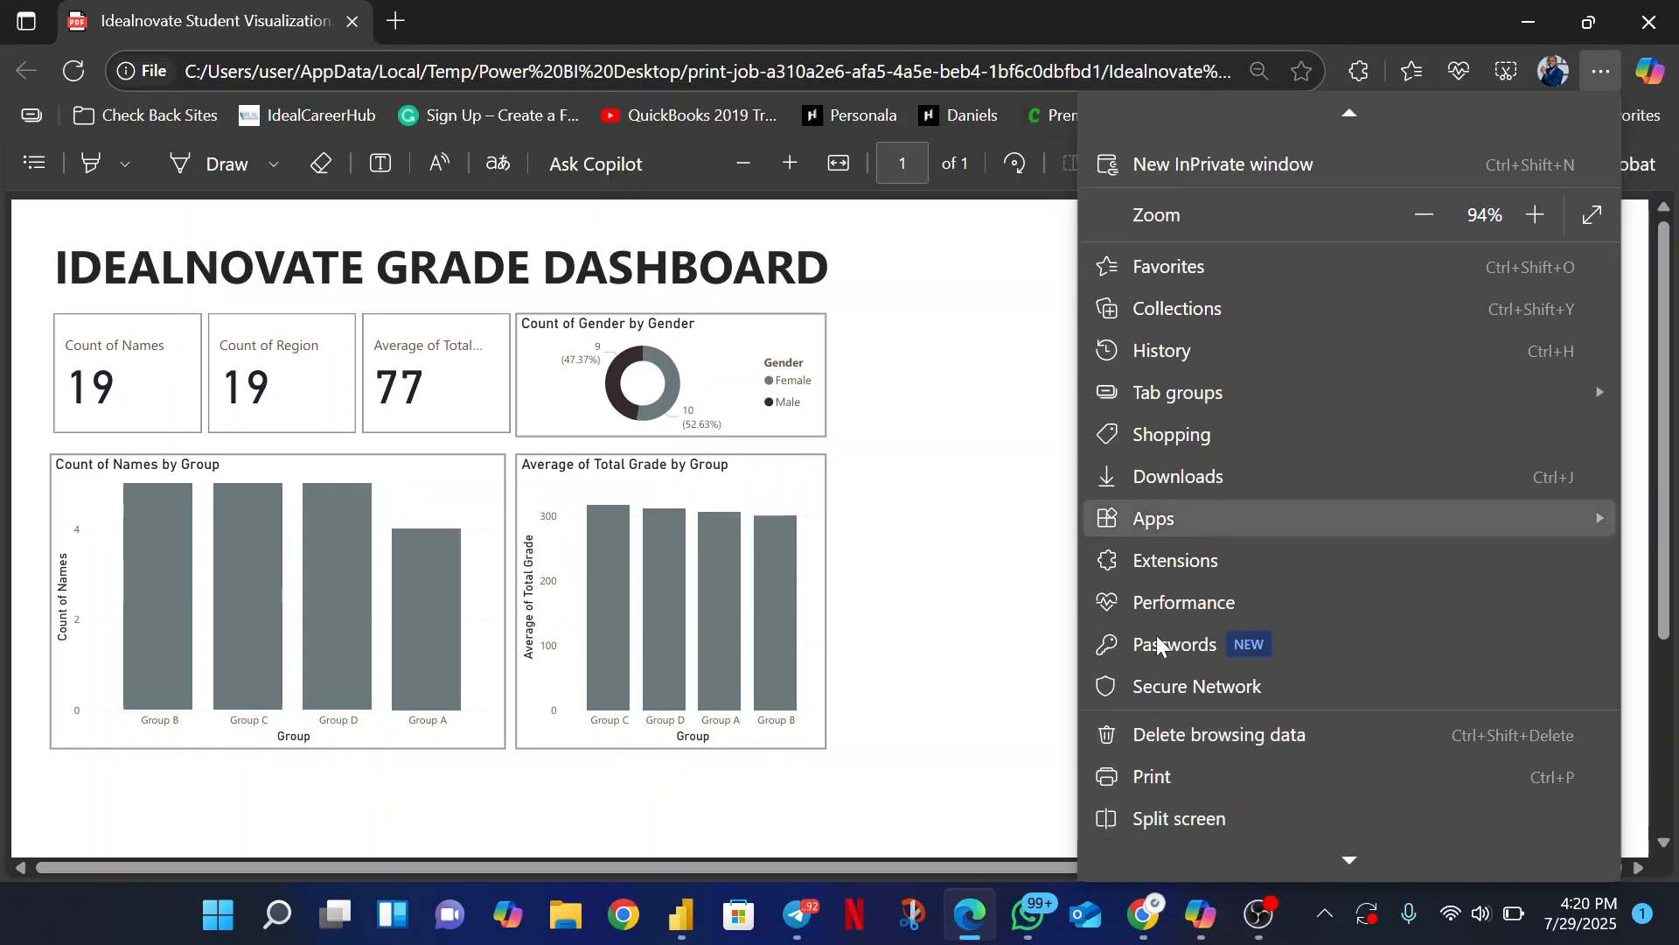
left_click(1163, 780)
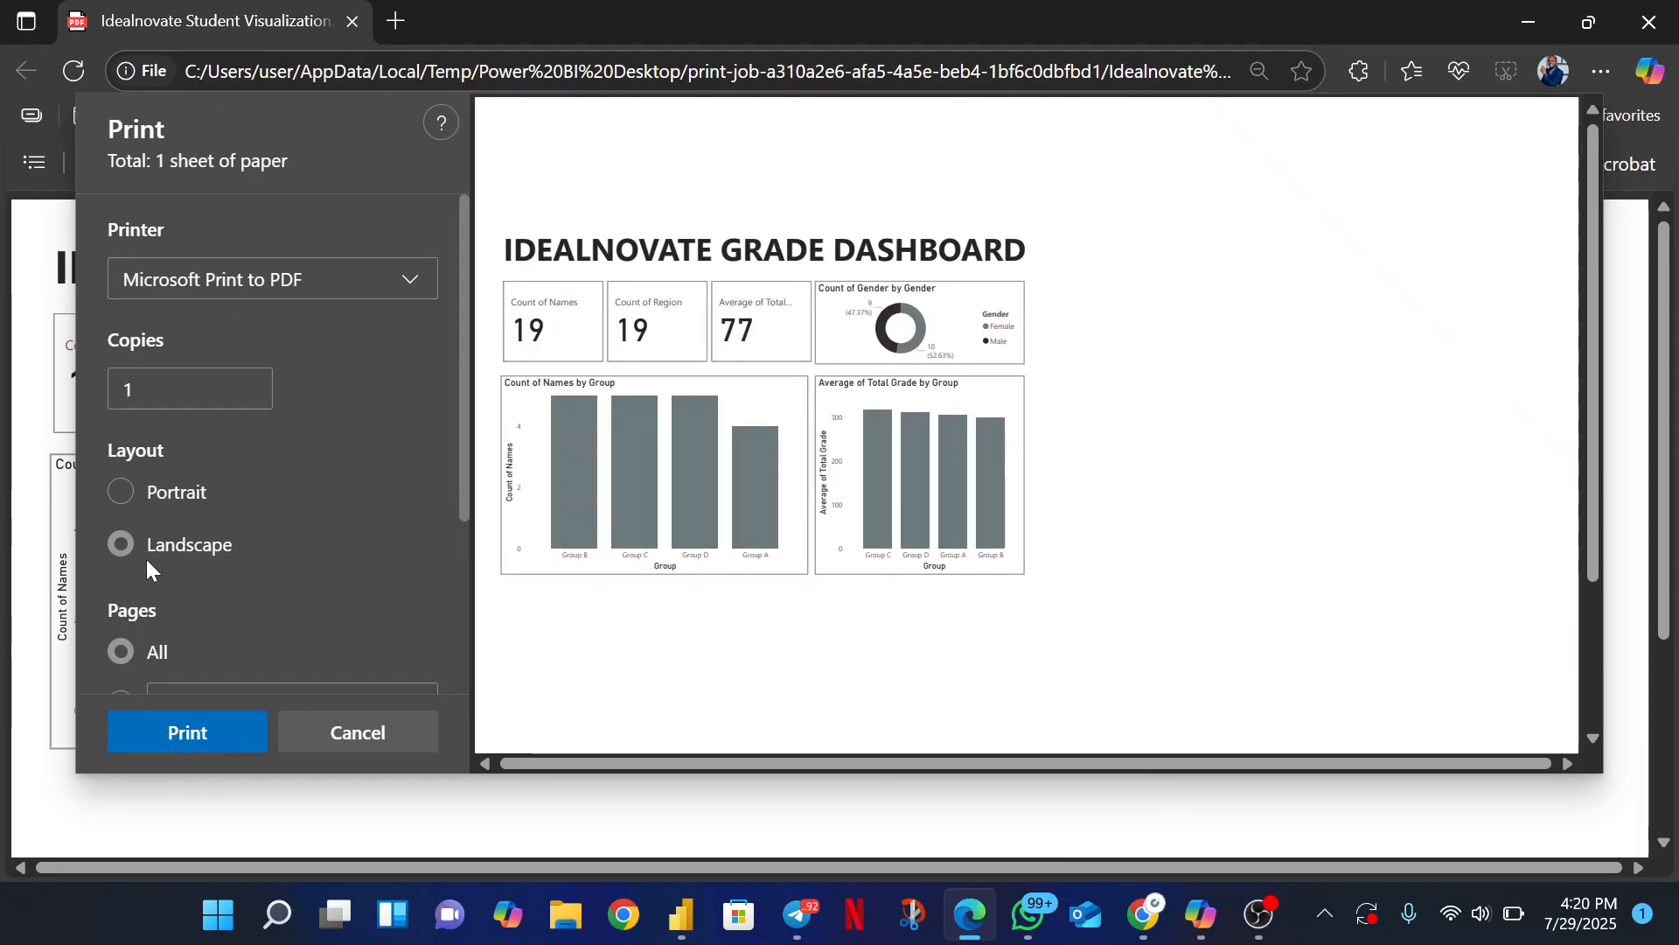
left_click(160, 492)
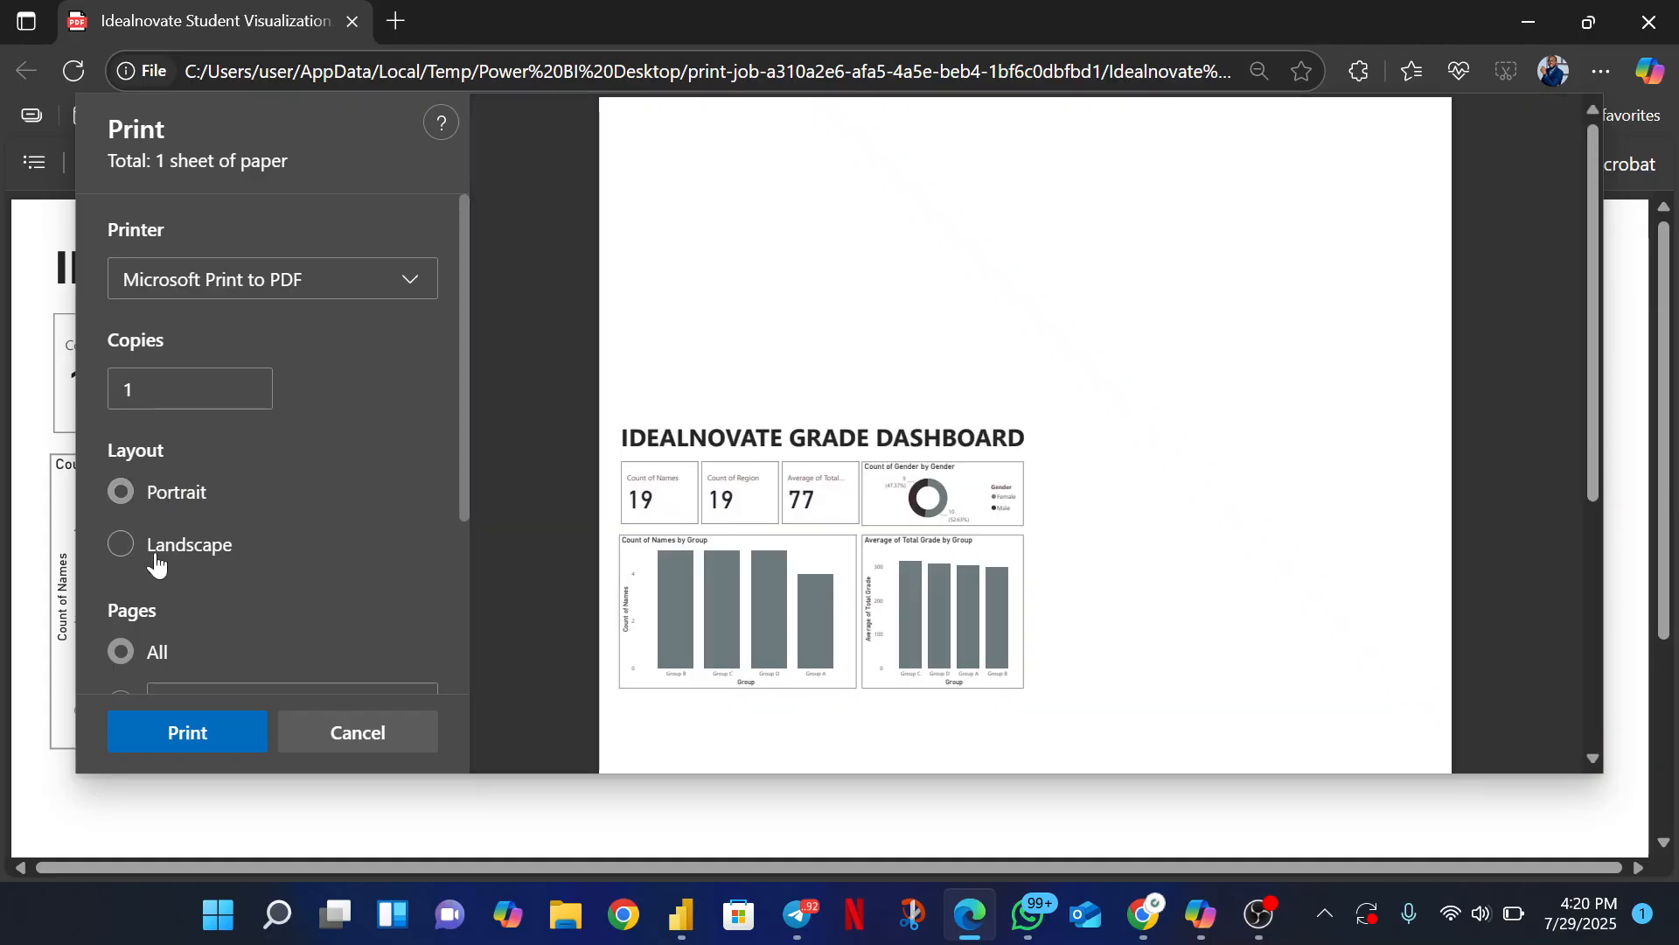
left_click(206, 551)
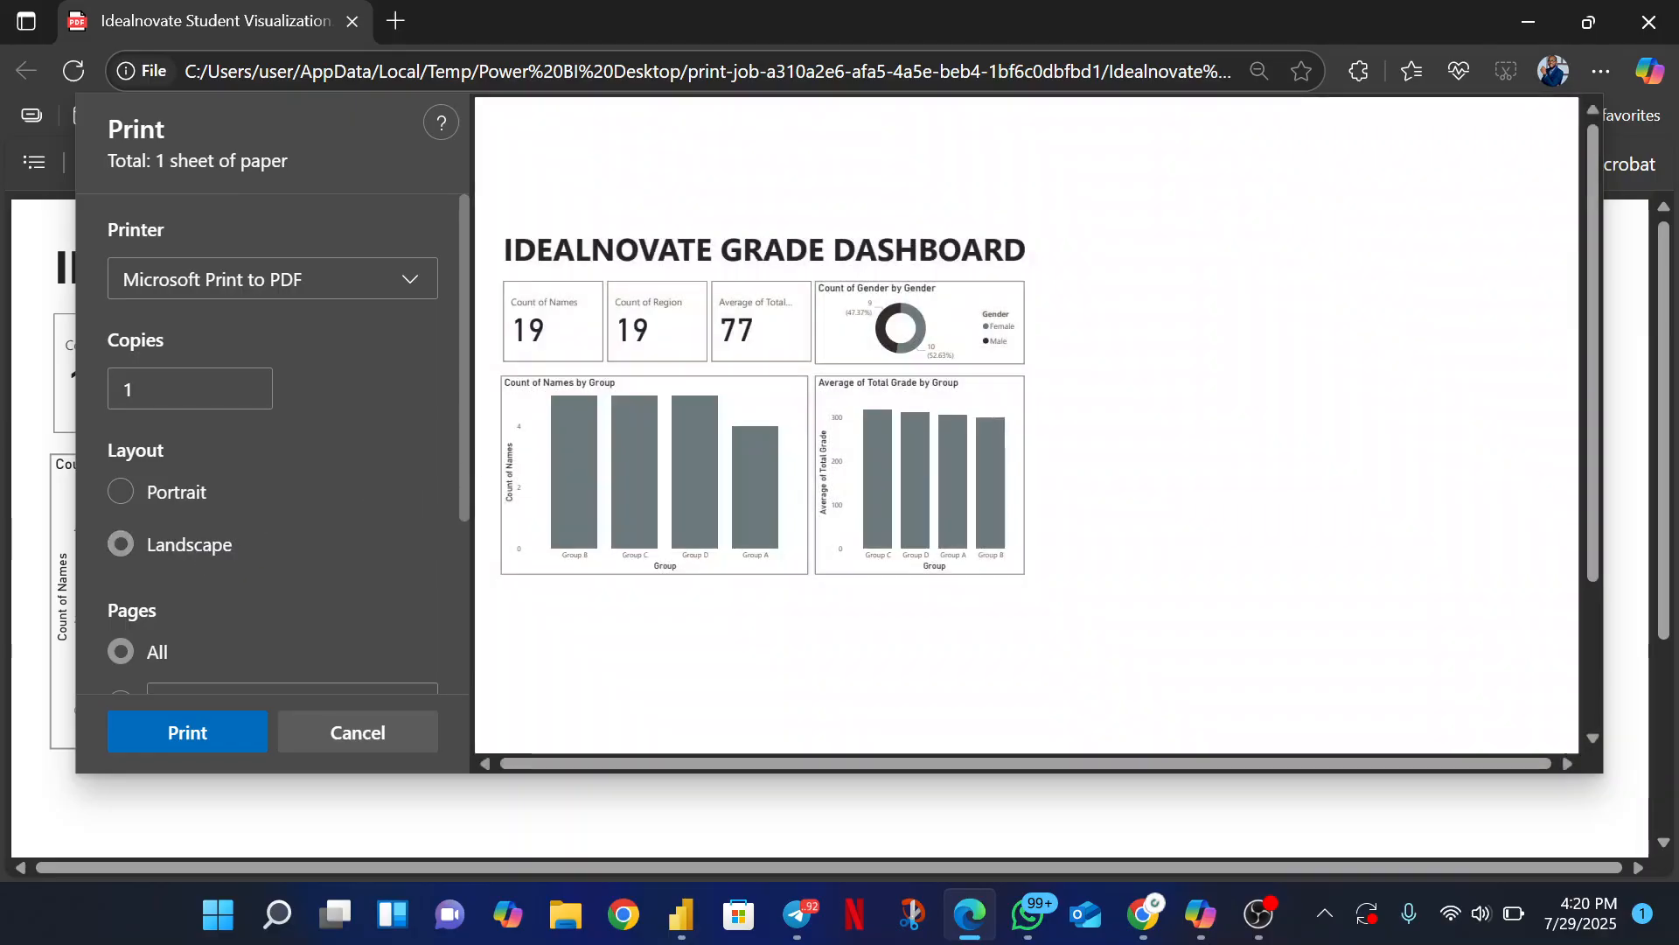
Set the print destination for the dashboard to Save as PDF
left_click_drag(460, 401, 450, 274)
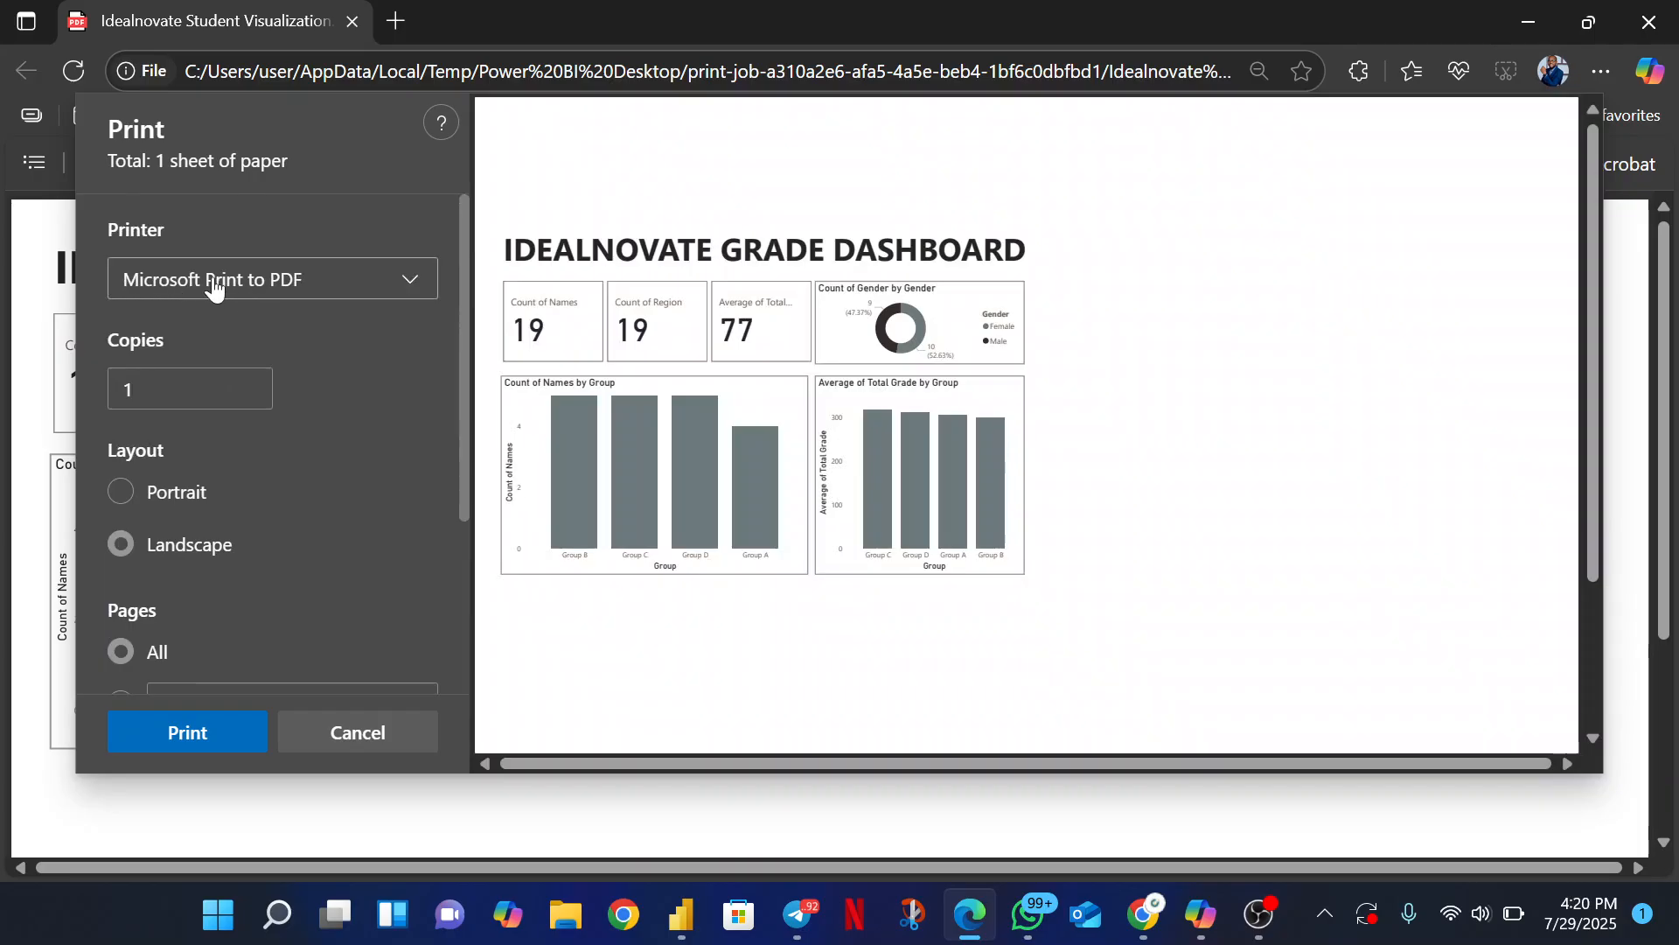
left_click(416, 298)
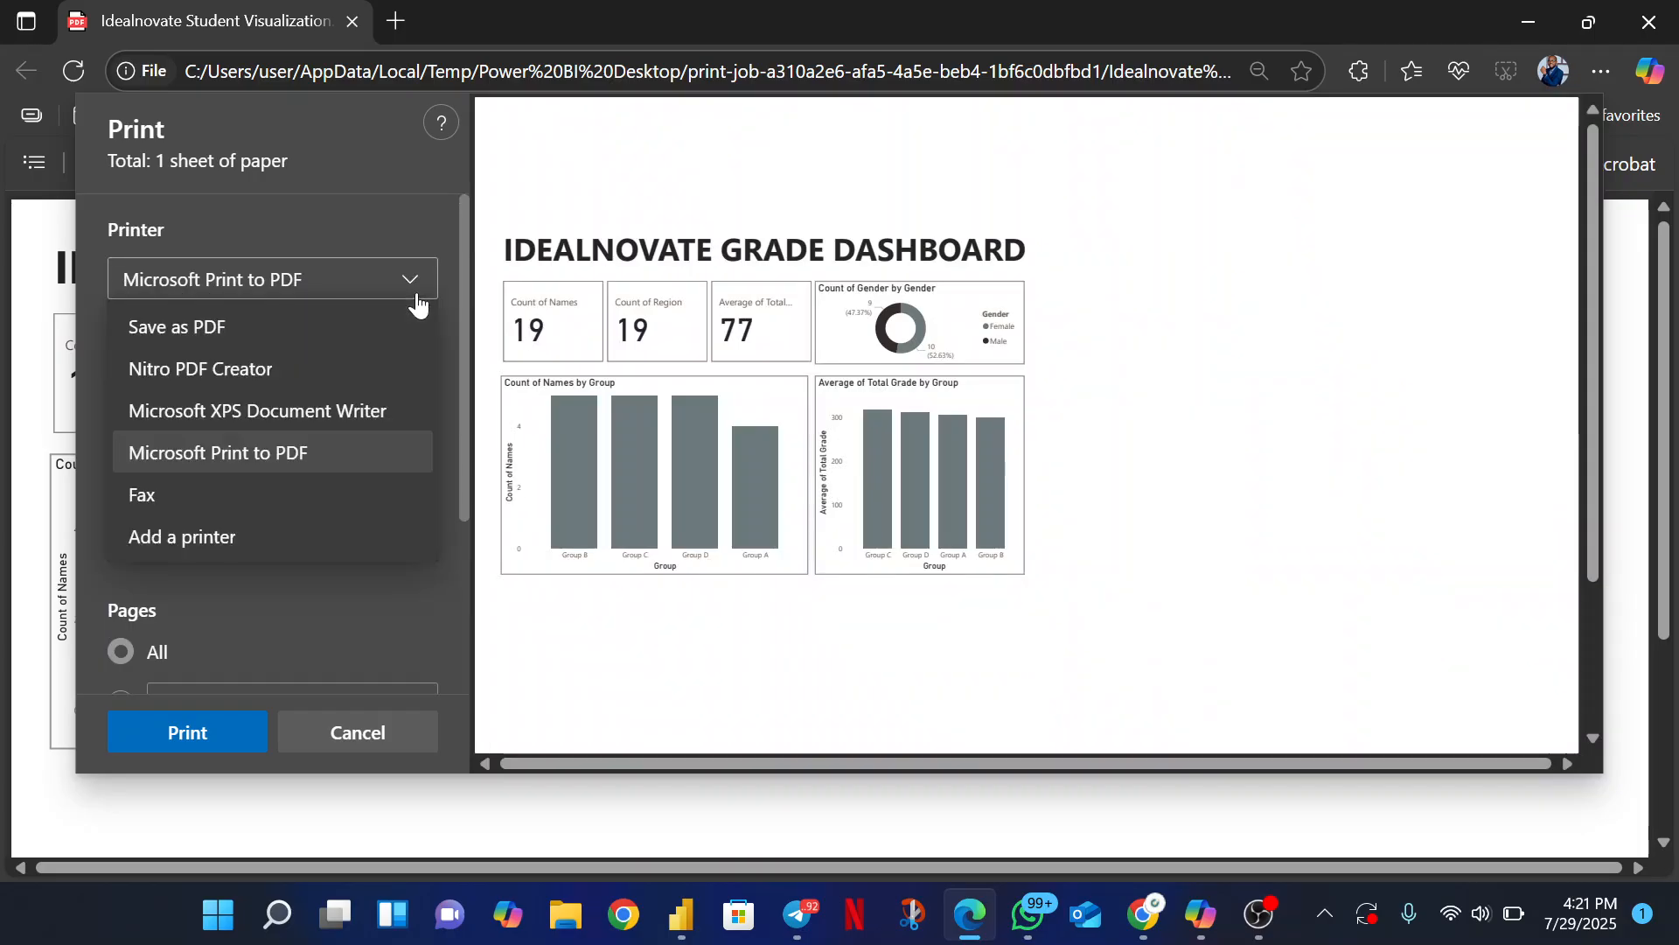
left_click(416, 299)
left_click(418, 297)
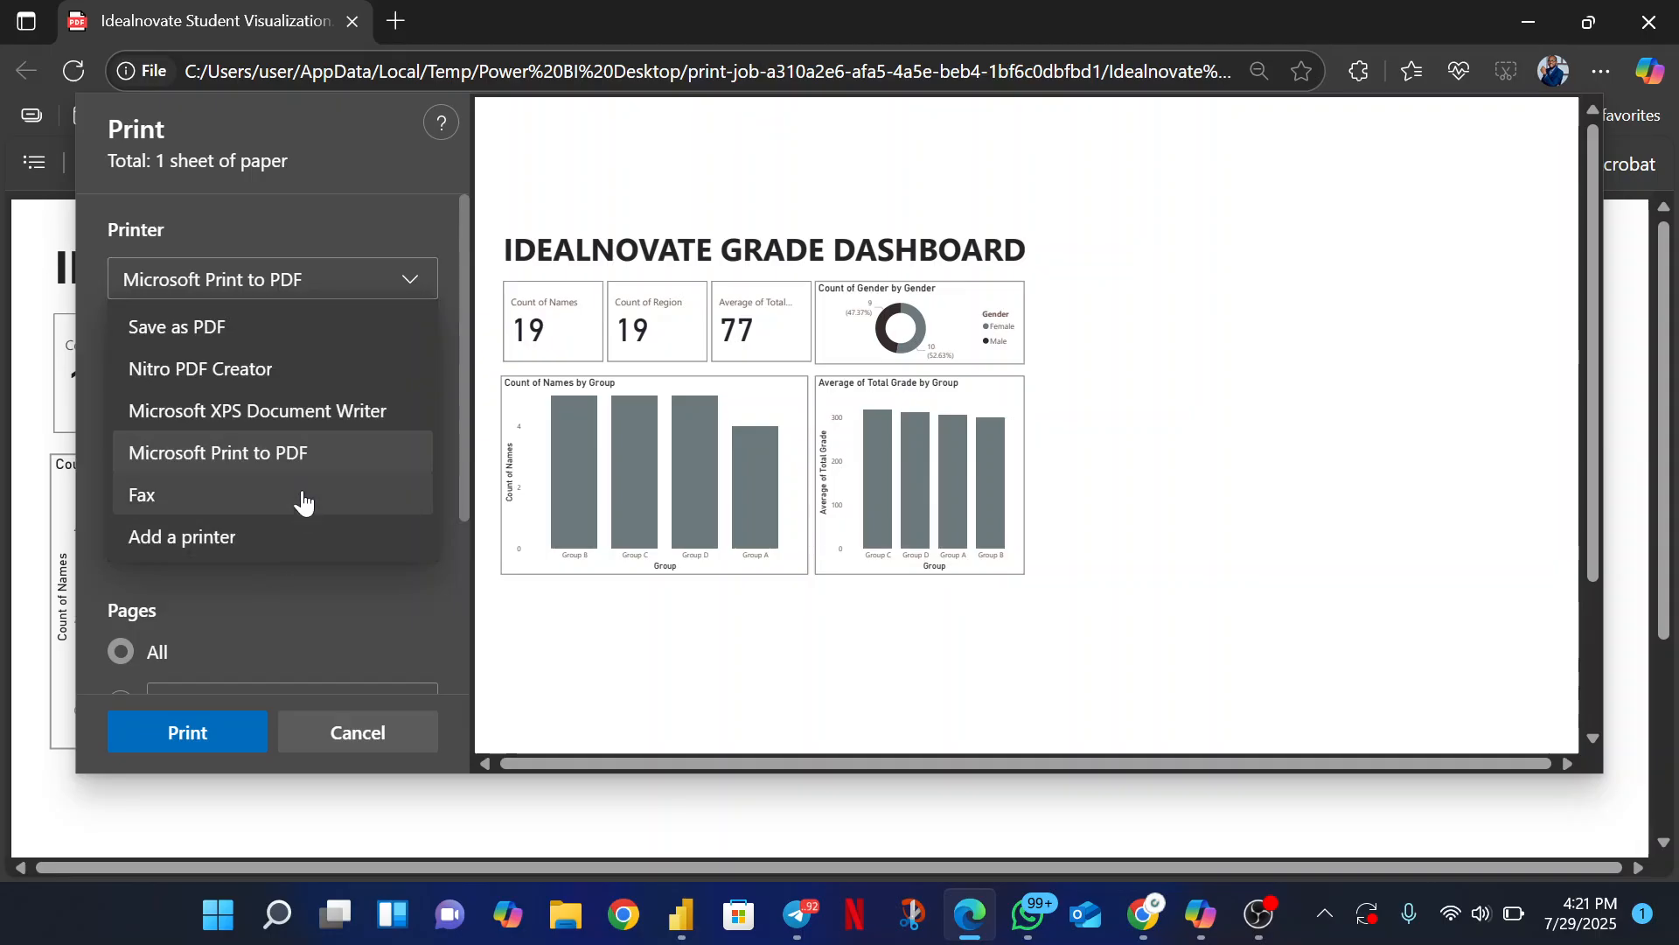
left_click(292, 454)
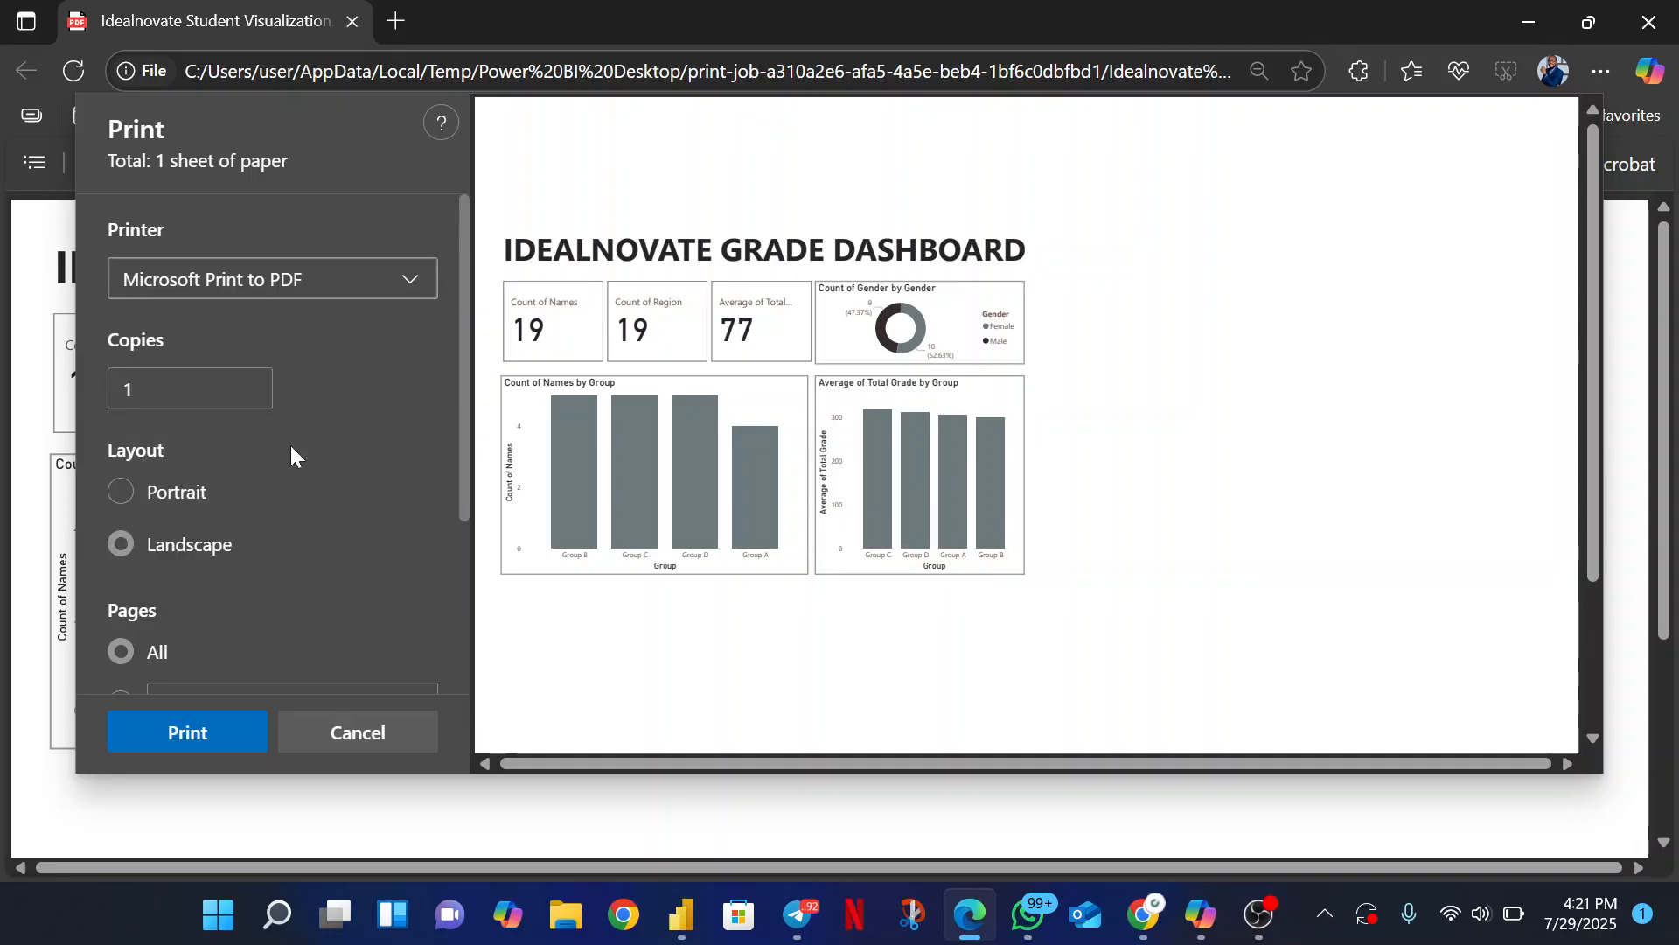
left_click(419, 285)
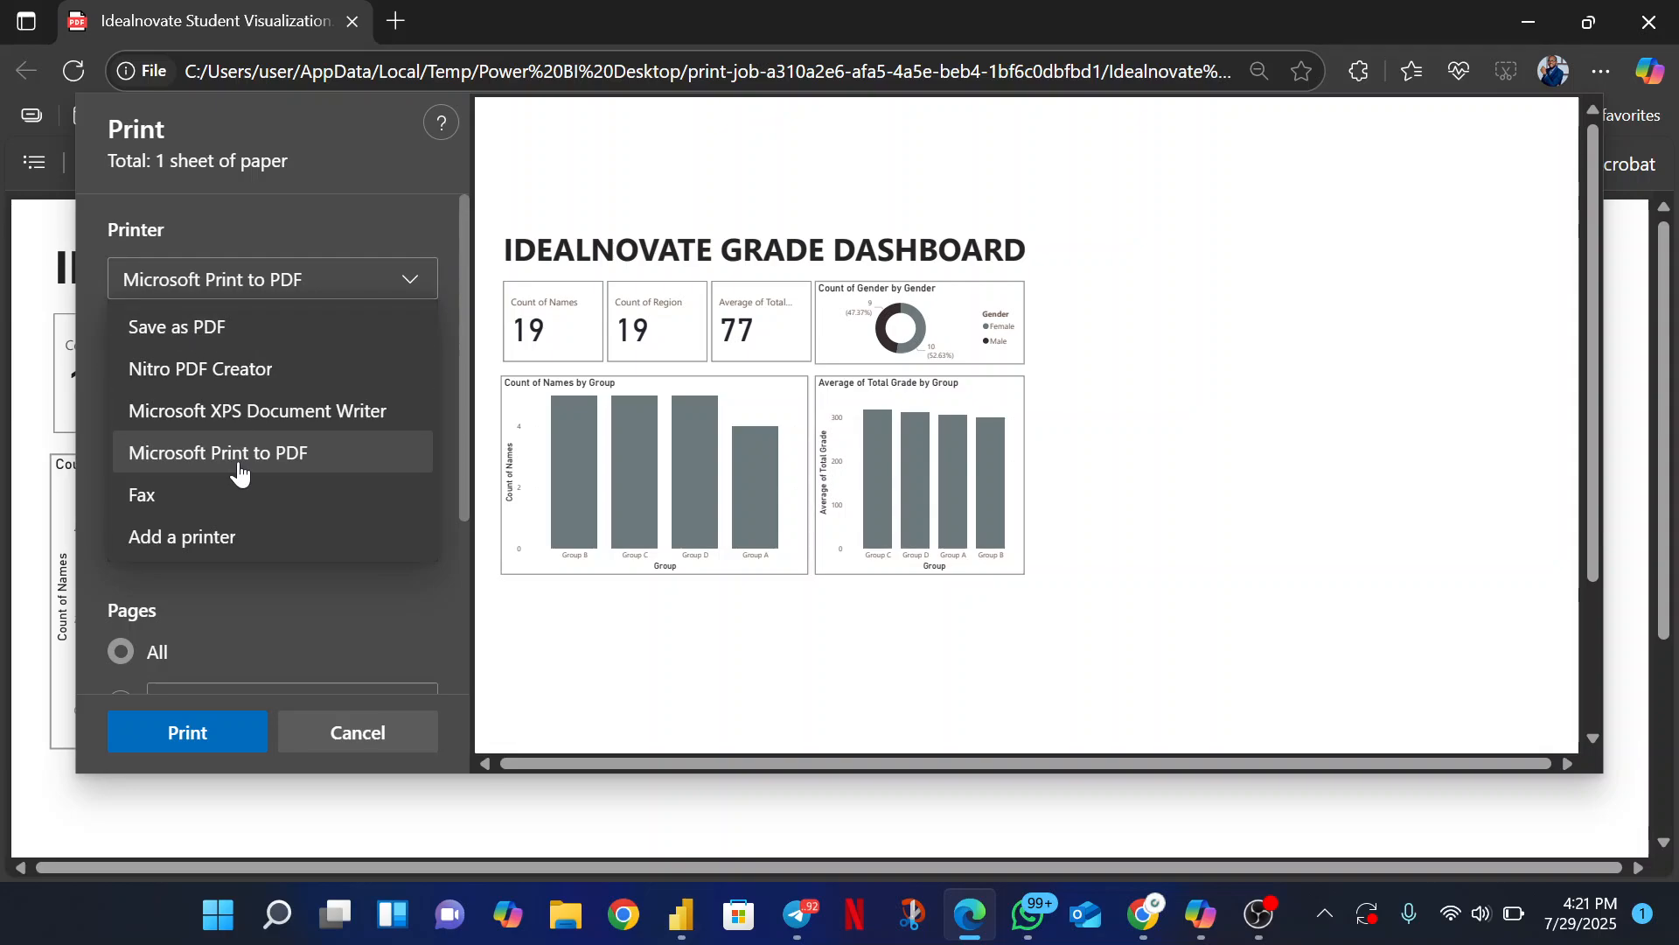
left_click(207, 341)
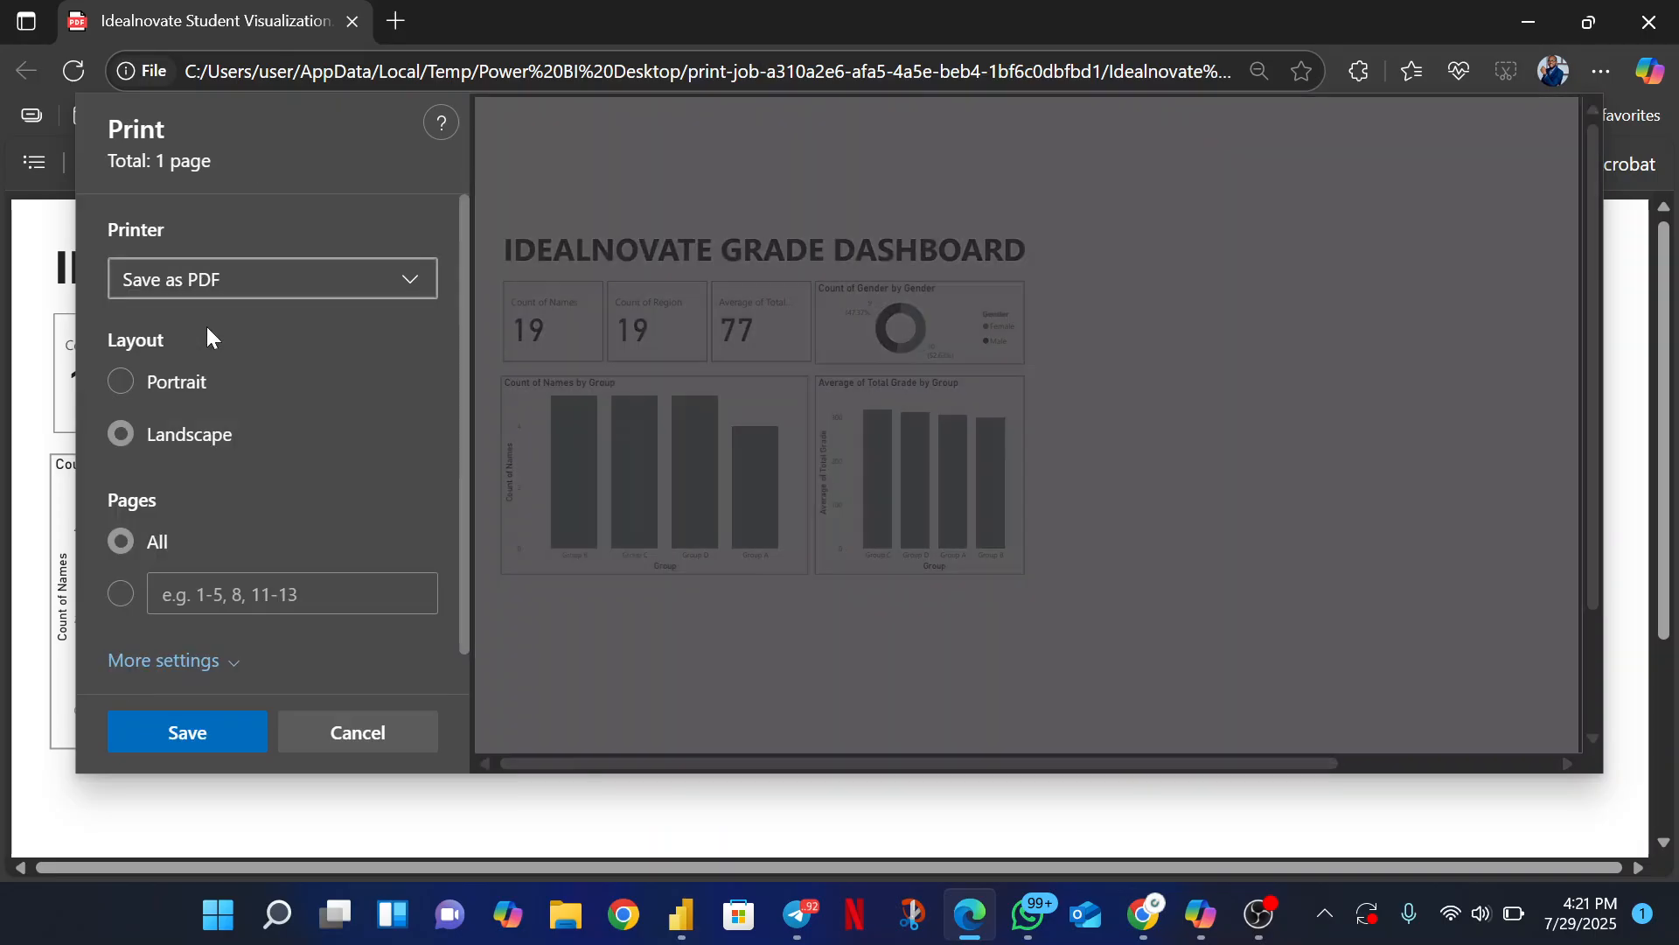